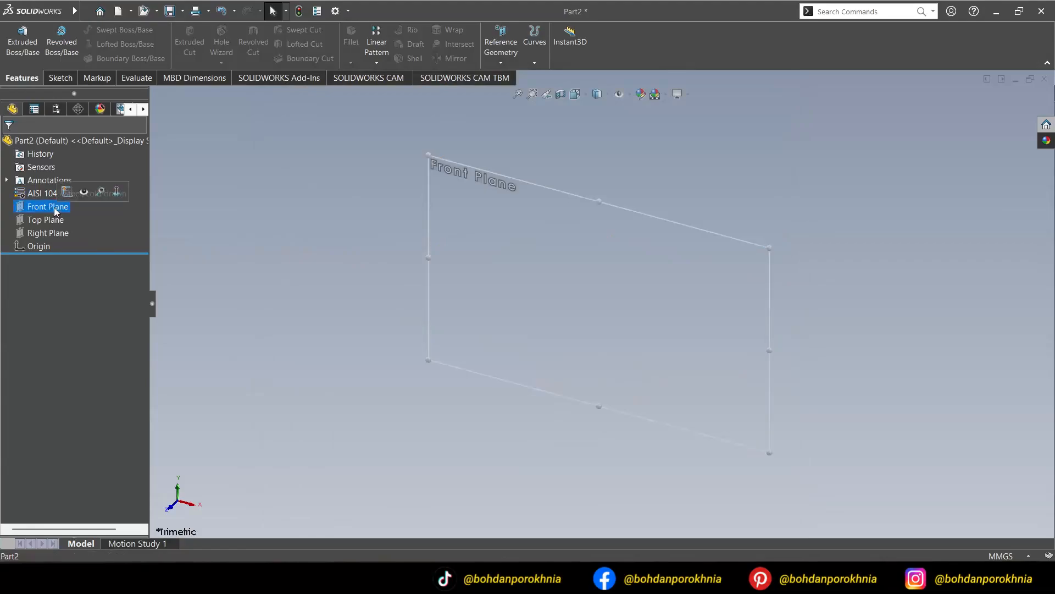
Step: Start a sketch on the Front Plane and draw a center rectangle at the origin, about 28 mm wide and 82 mm high
{"action": "left_click", "coordinate": [64, 192]}
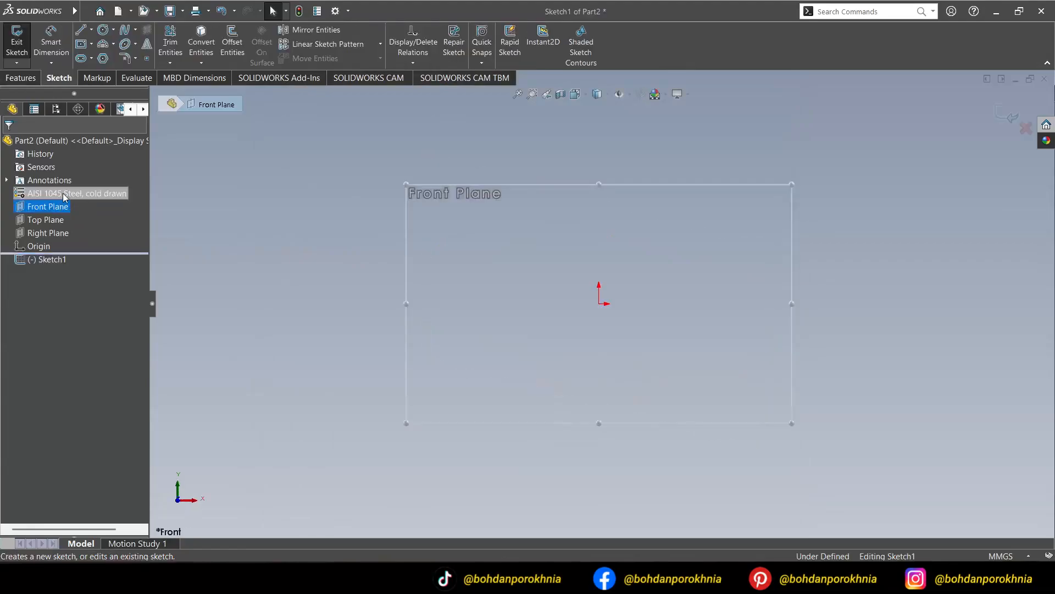
{"action": "left_click", "coordinate": [91, 44]}
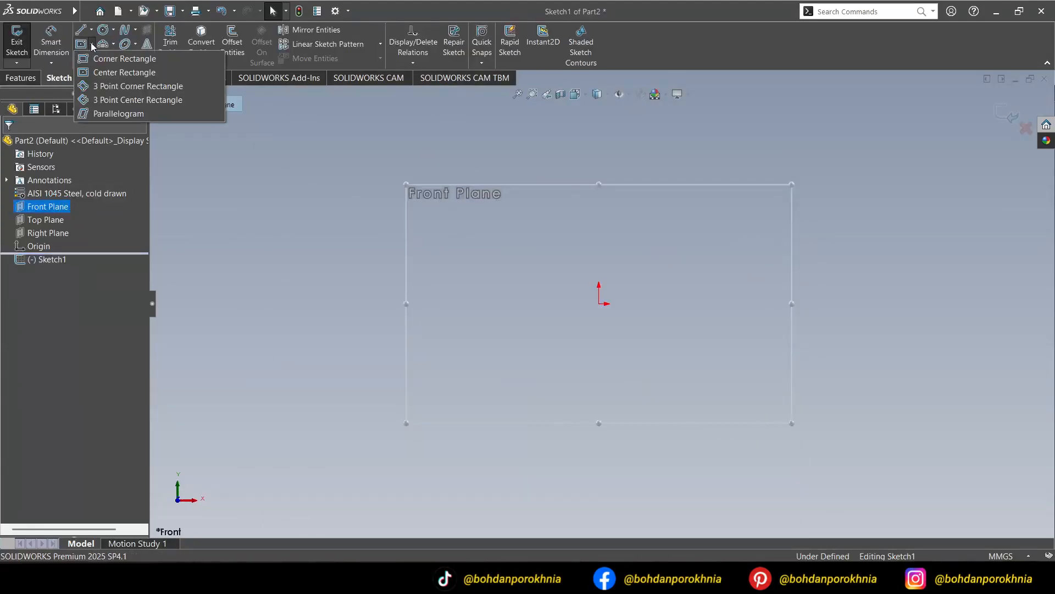
{"action": "left_click", "coordinate": [104, 74]}
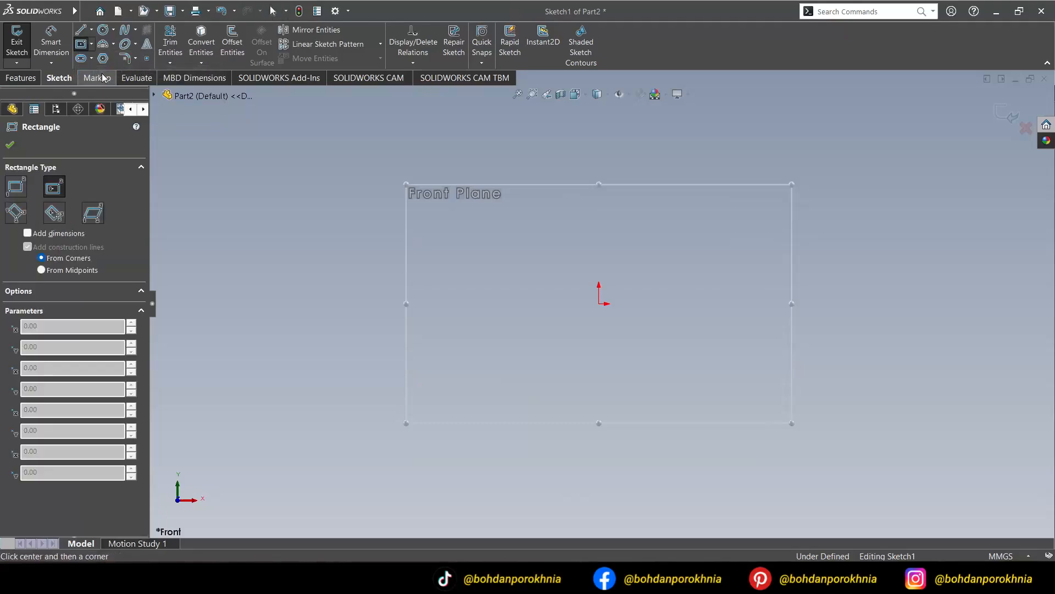
{"action": "left_click", "coordinate": [600, 304]}
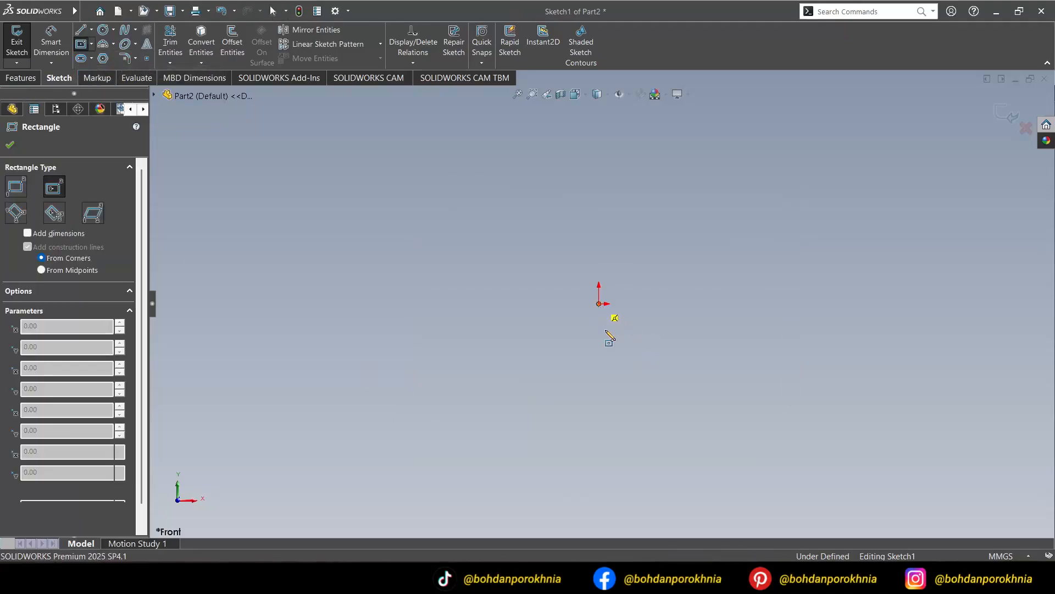
{"action": "left_click", "coordinate": [631, 392]}
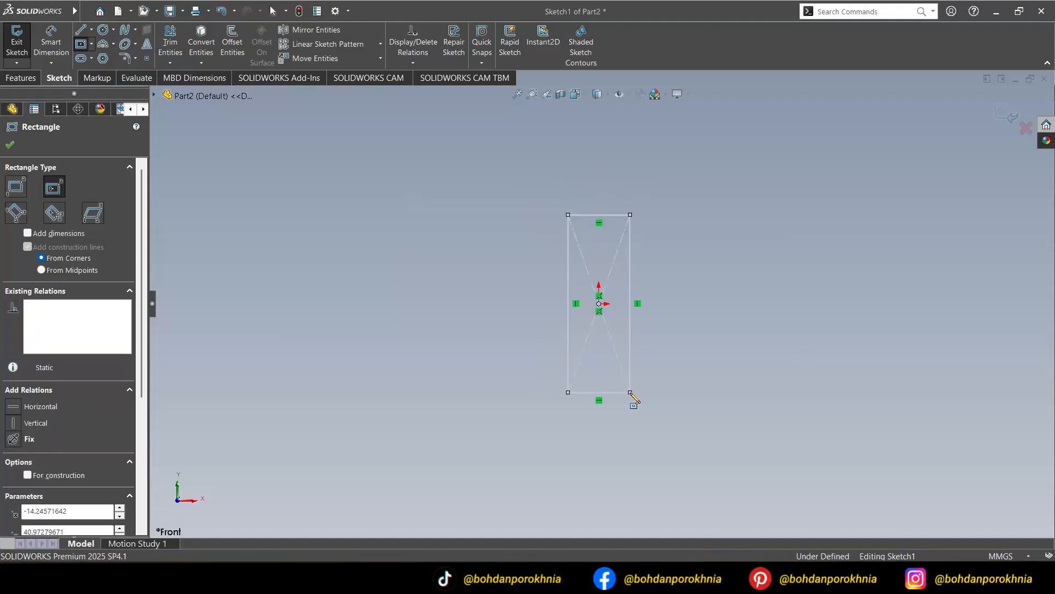
Step: Dimension the rectangle to a height of 49.5 mm and a width of 12 mm
{"action": "left_click", "coordinate": [51, 39]}
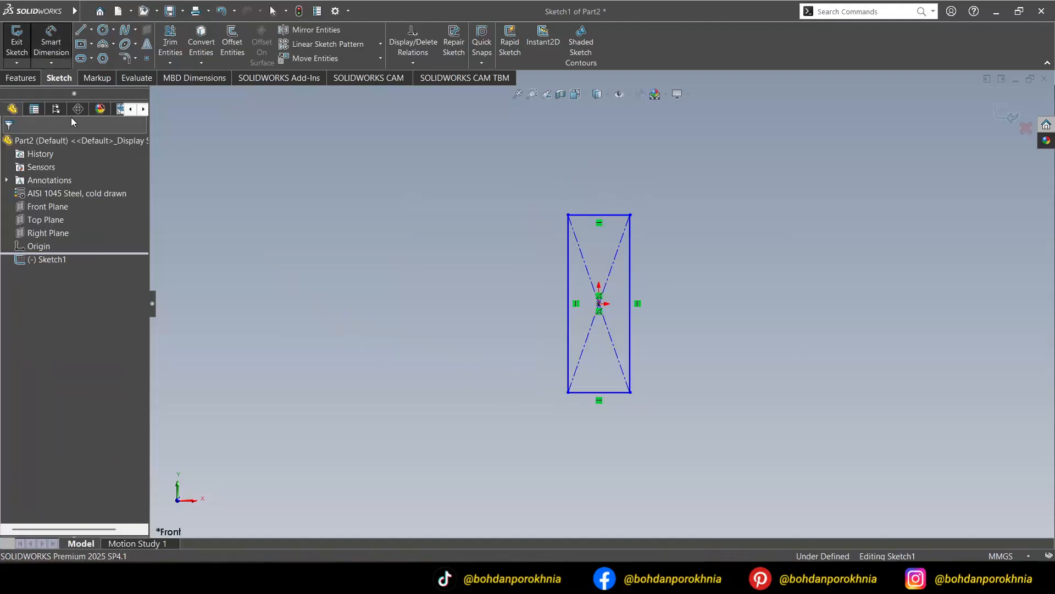
{"action": "left_click", "coordinate": [567, 339]}
{"action": "left_click", "coordinate": [536, 308]}
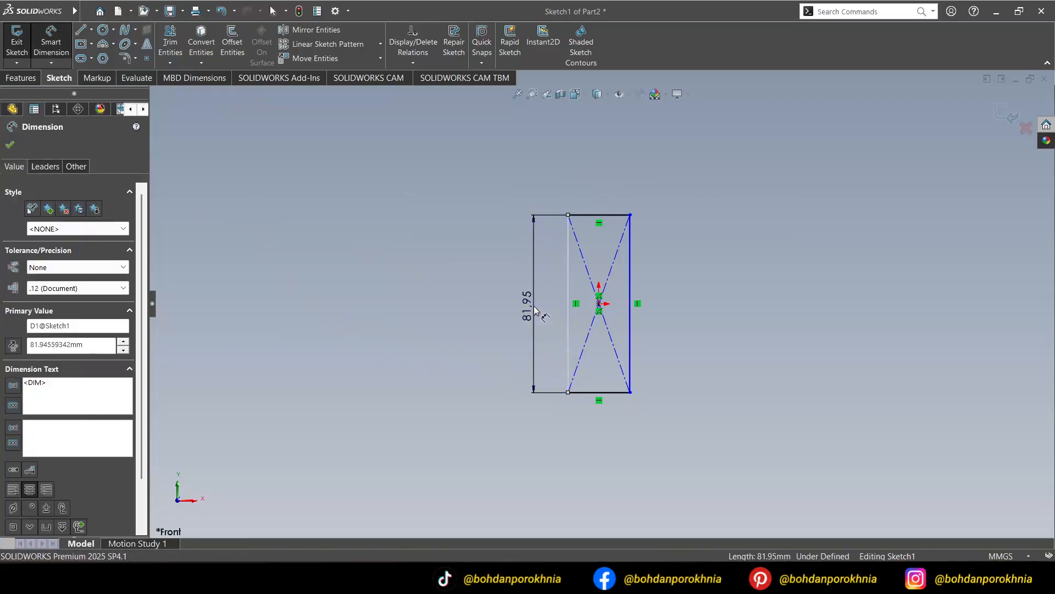
{"action": "type", "text": "49.5"}
{"action": "key", "text": "Return"}
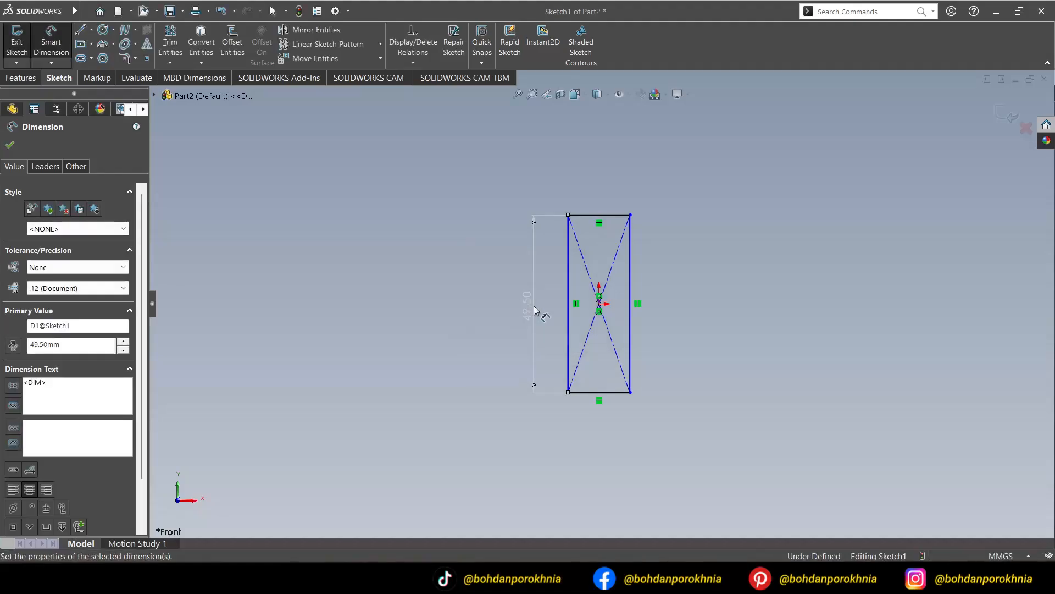
{"action": "left_click", "coordinate": [608, 218]}
{"action": "left_click", "coordinate": [601, 196]}
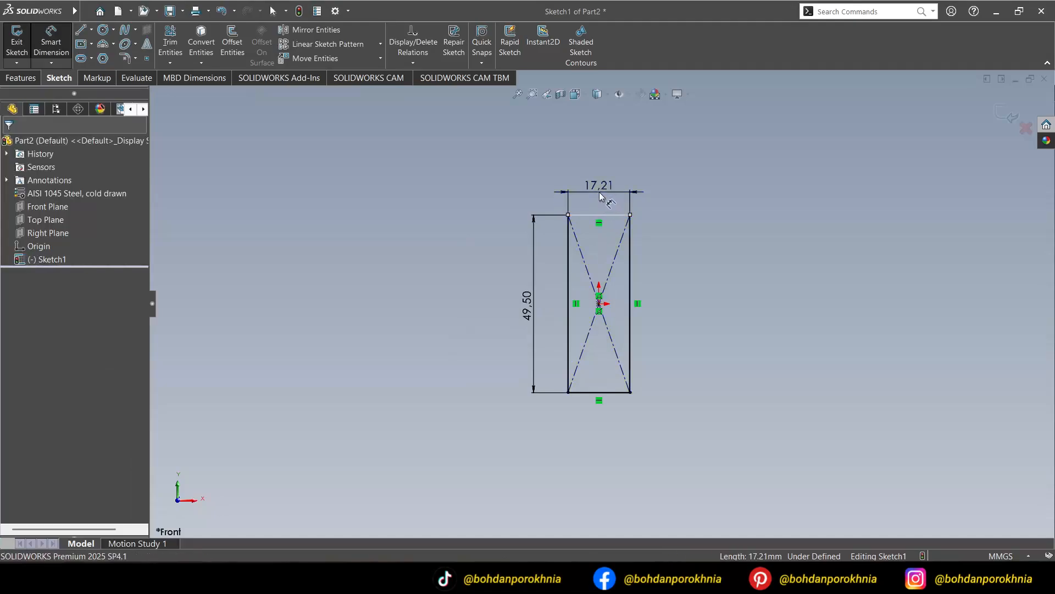
{"action": "type", "text": "12"}
{"action": "key", "text": "Return"}
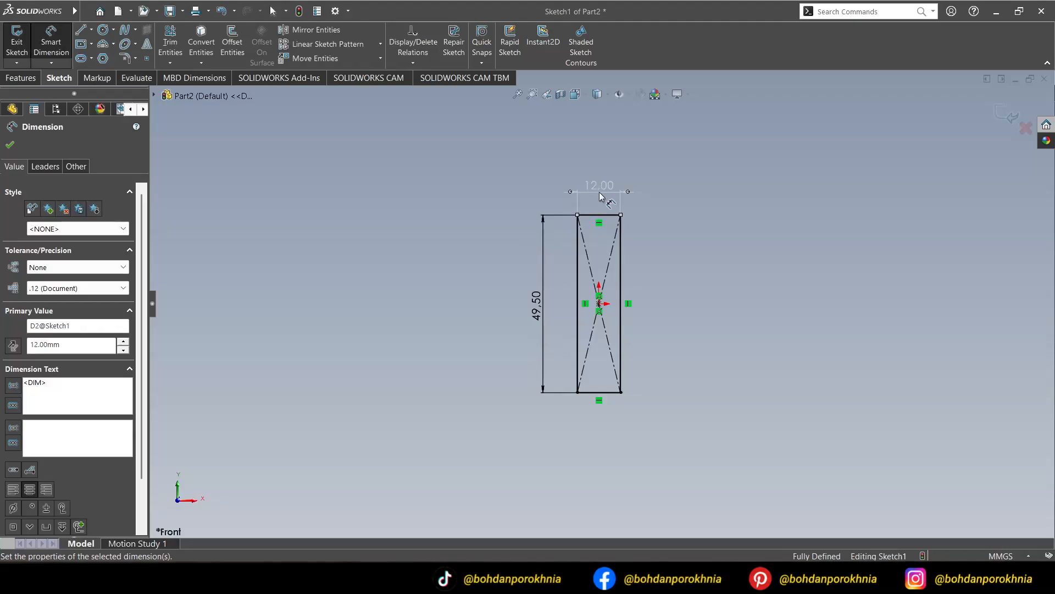
Step: Extrude the rectangle 100 mm as a Mid Plane boss
{"action": "left_click", "coordinate": [17, 78]}
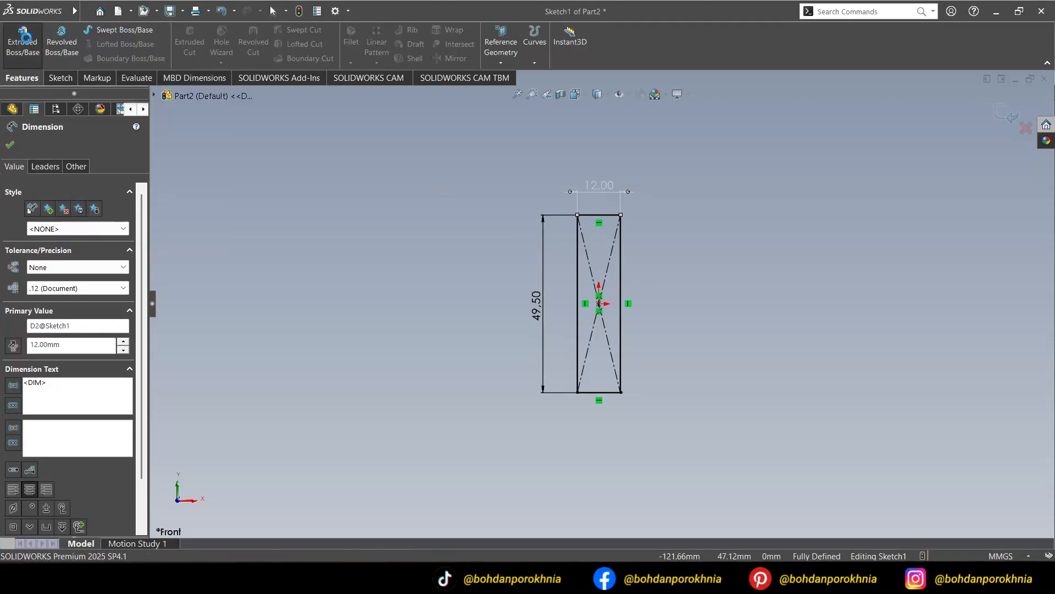
{"action": "left_click", "coordinate": [24, 40]}
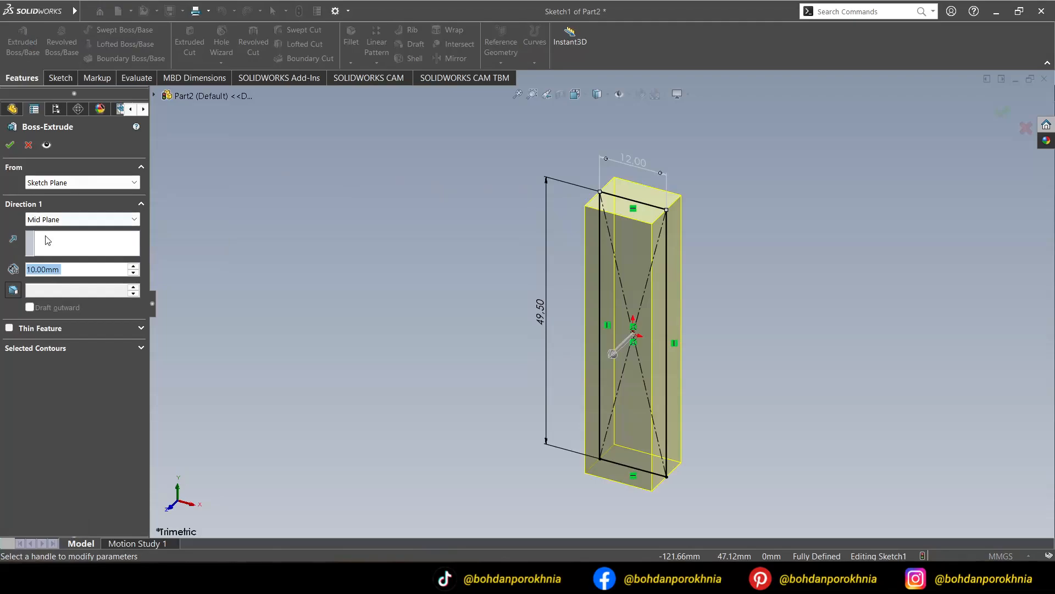
{"action": "type", "text": "100"}
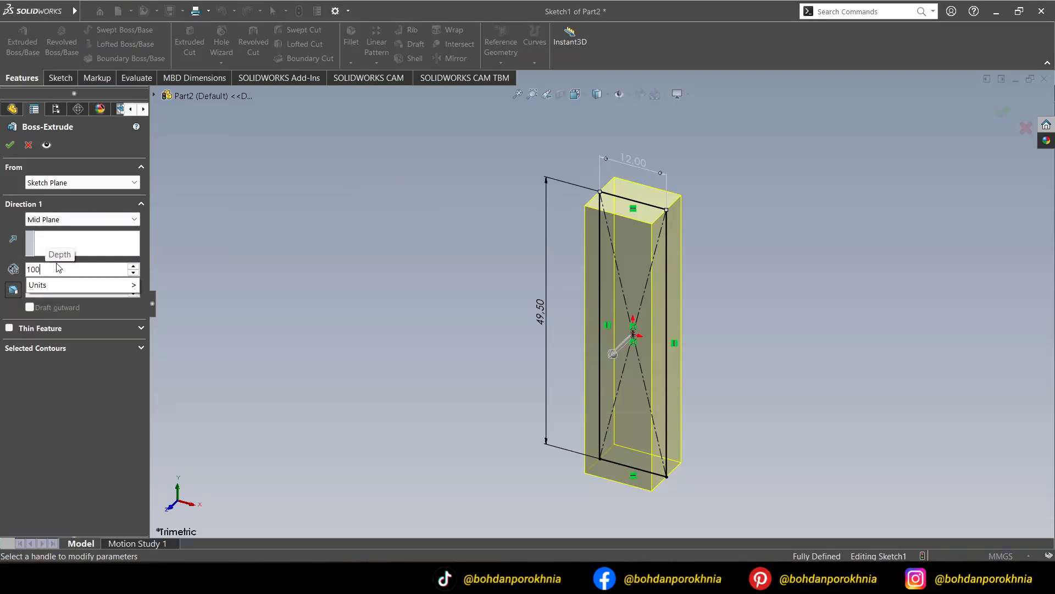
{"action": "key", "text": "Return"}
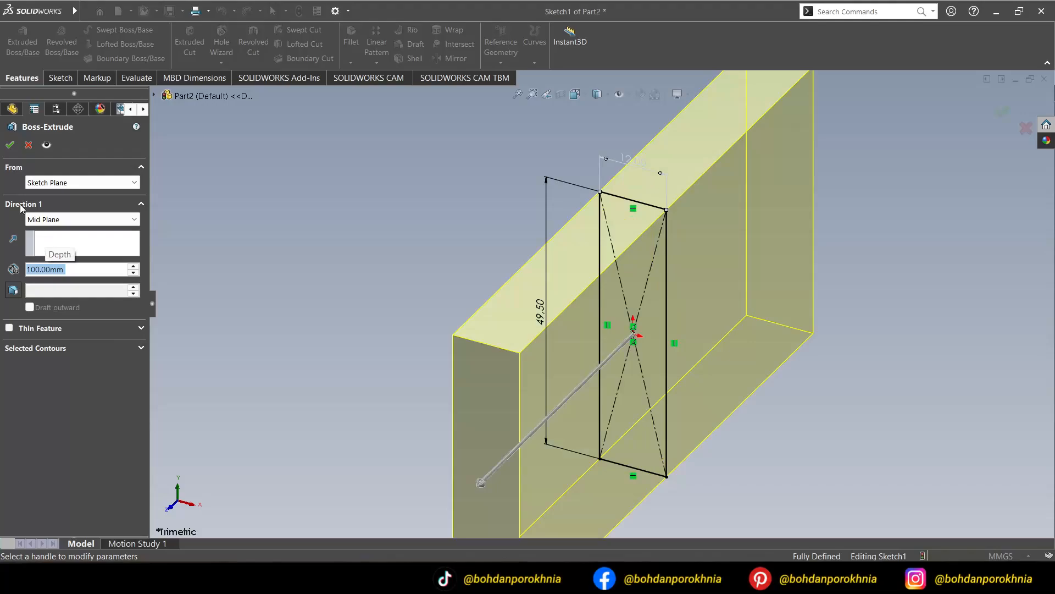
{"action": "left_click", "coordinate": [10, 145]}
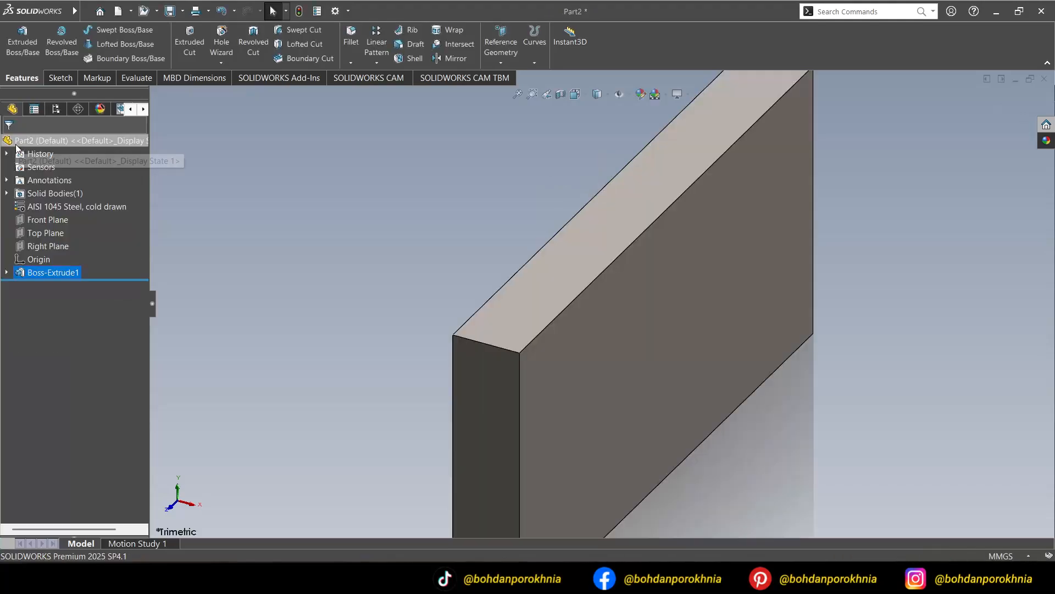
Step: Sketch a closed triangular notch on the block's front end face, with its vertical side about 5.8 mm long on the right edge above the origin
{"action": "left_click", "coordinate": [483, 431]}
{"action": "left_click", "coordinate": [534, 400]}
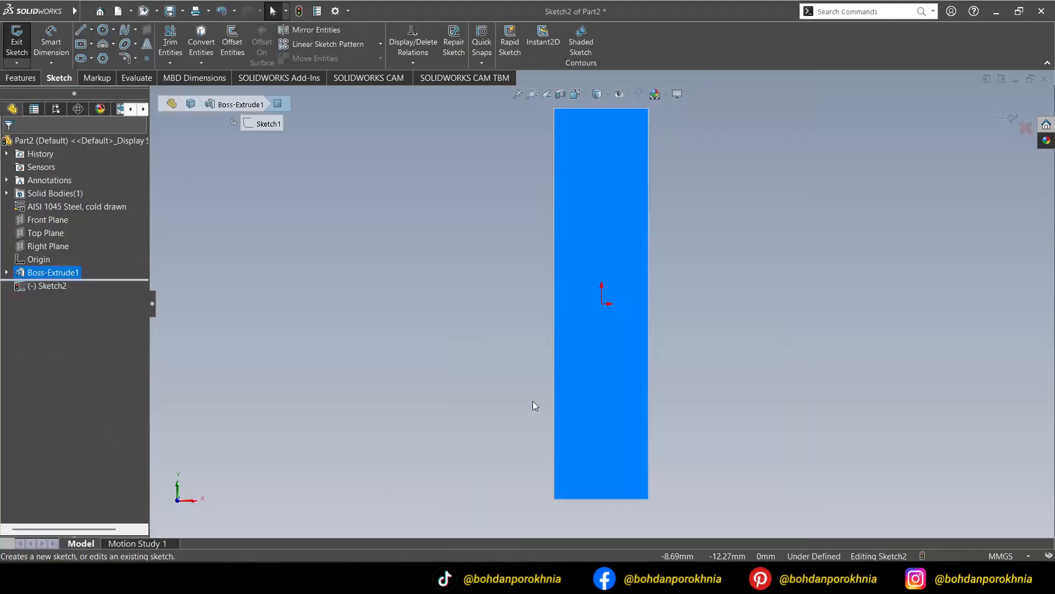
{"action": "left_click", "coordinate": [82, 32]}
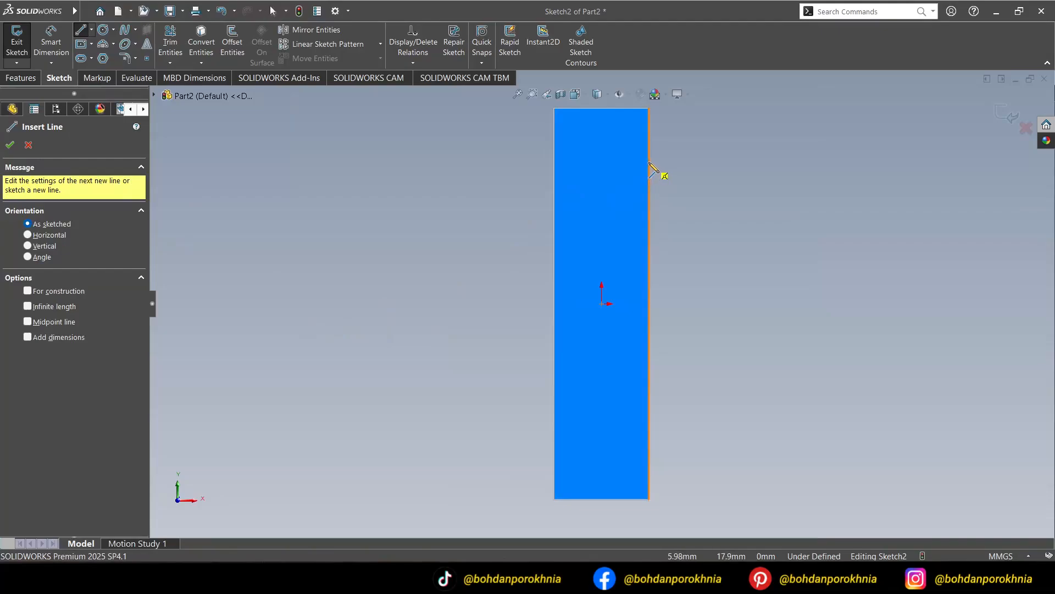
{"action": "left_click", "coordinate": [648, 163]}
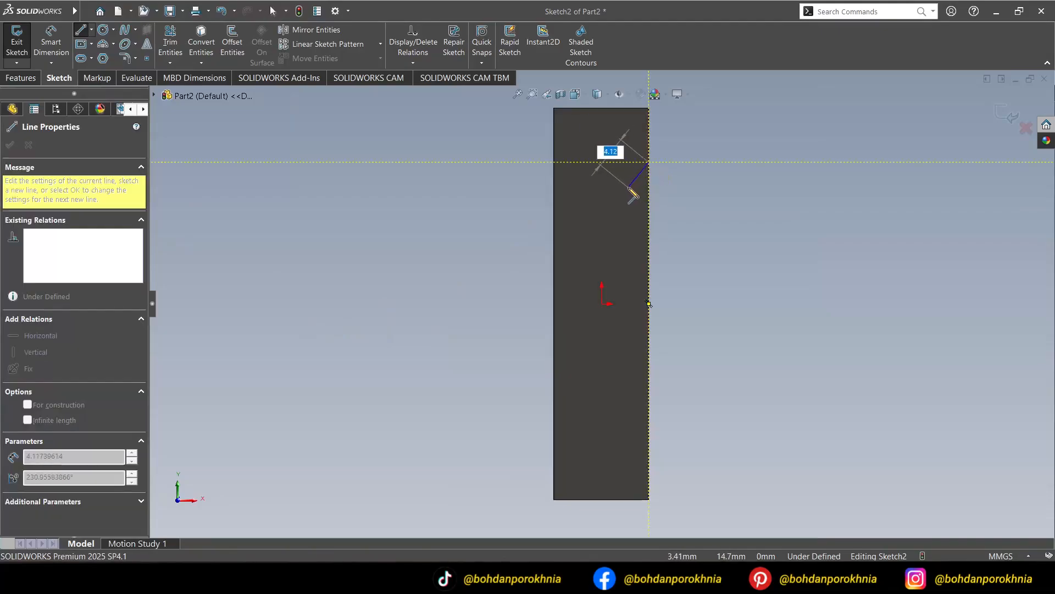
{"action": "left_click", "coordinate": [628, 187]}
{"action": "left_click", "coordinate": [649, 209]}
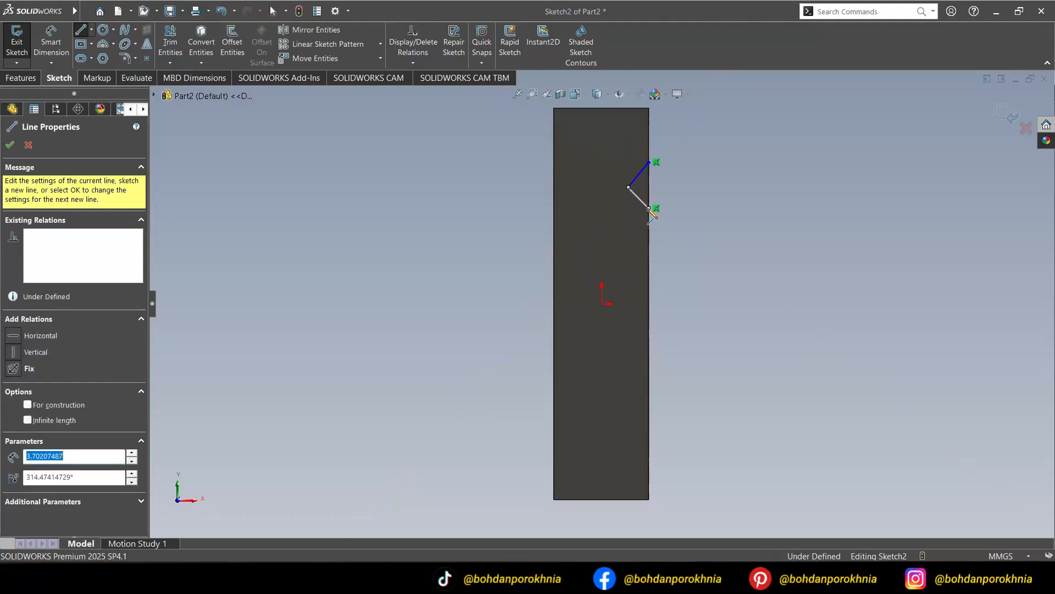
{"action": "left_click", "coordinate": [649, 163]}
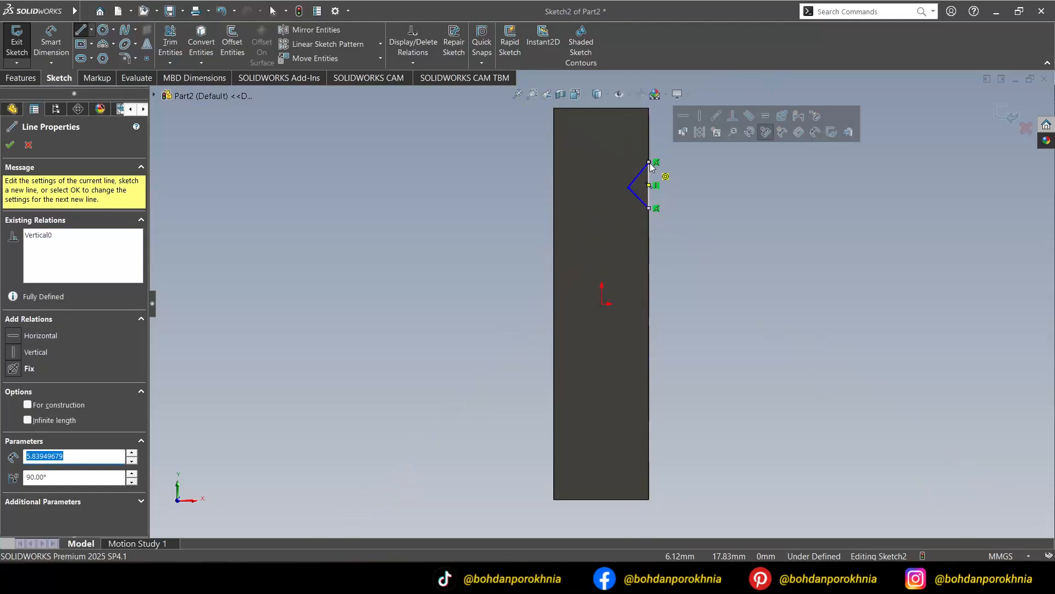
{"action": "key", "text": "Escape"}
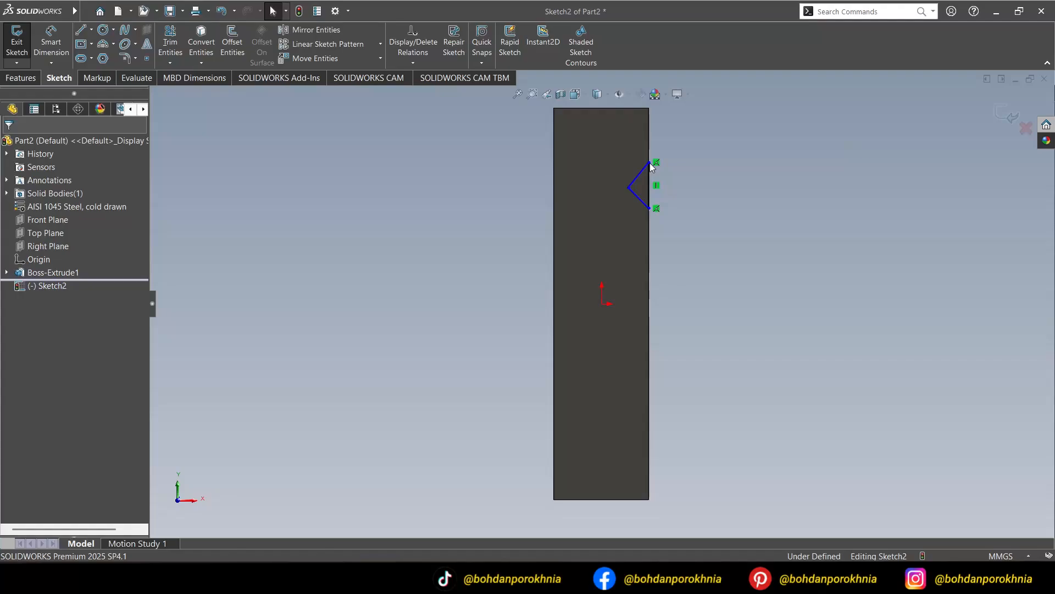
Step: Make the two slanted lines of the triangular notch equal in length
{"action": "scroll", "coordinate": [649, 165], "scroll_direction": "down", "scroll_amount": 5}
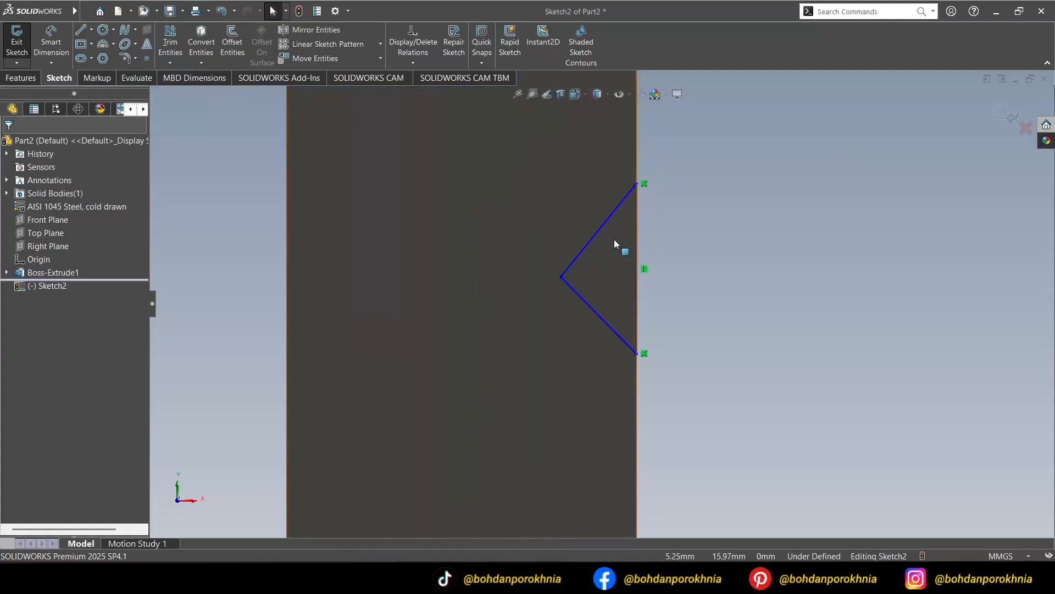
{"action": "left_click", "coordinate": [599, 230]}
{"action": "left_click", "coordinate": [602, 311], "text": "ctrl"}
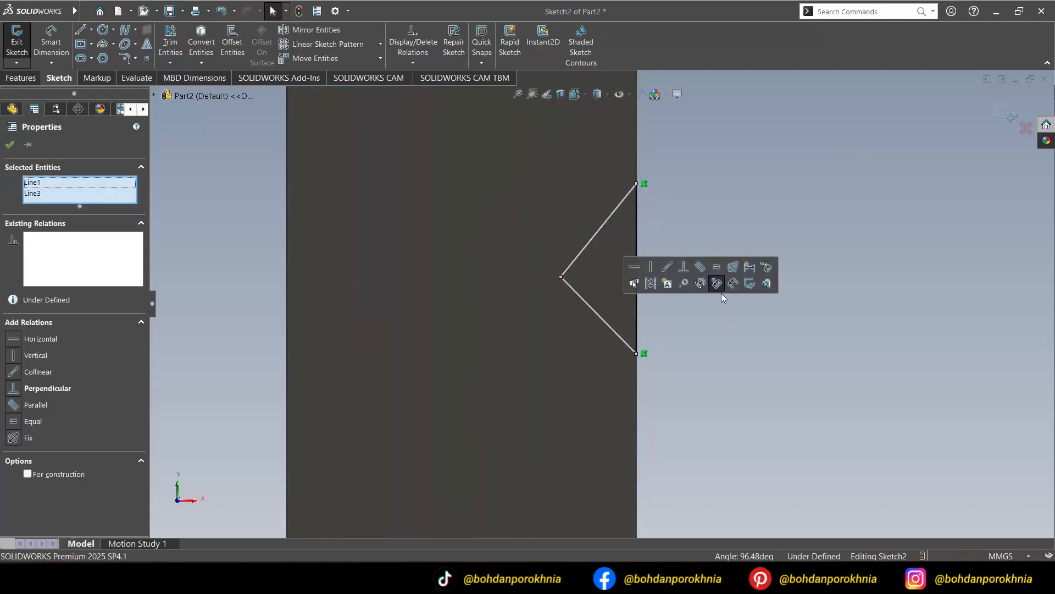
{"action": "left_click", "coordinate": [717, 267]}
{"action": "scroll", "coordinate": [658, 332], "scroll_direction": "up", "scroll_amount": 2}
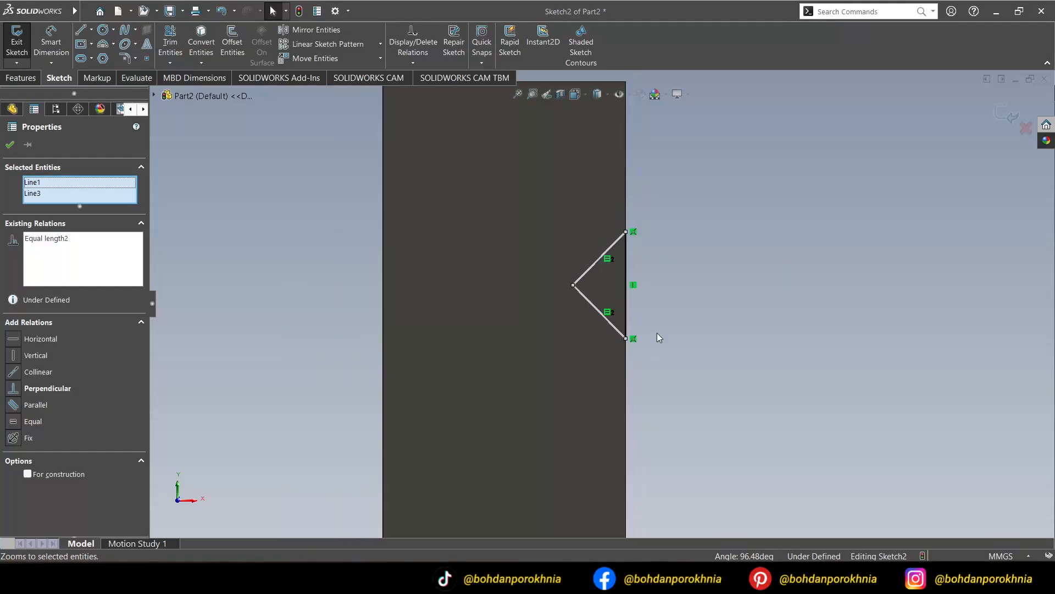
{"action": "scroll", "coordinate": [657, 332], "scroll_direction": "up", "scroll_amount": 2}
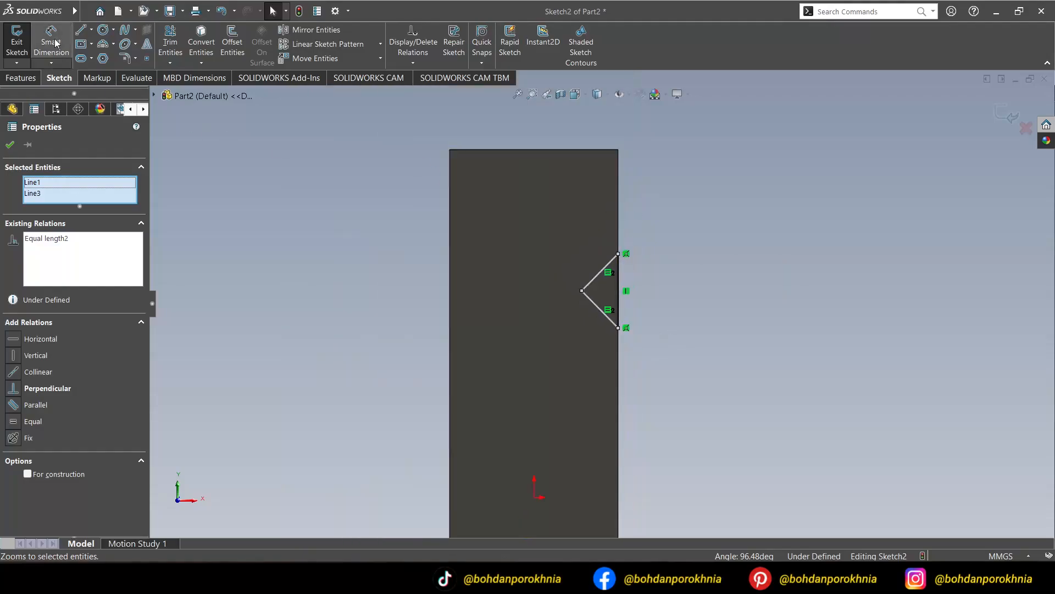
{"action": "key", "text": "Escape"}
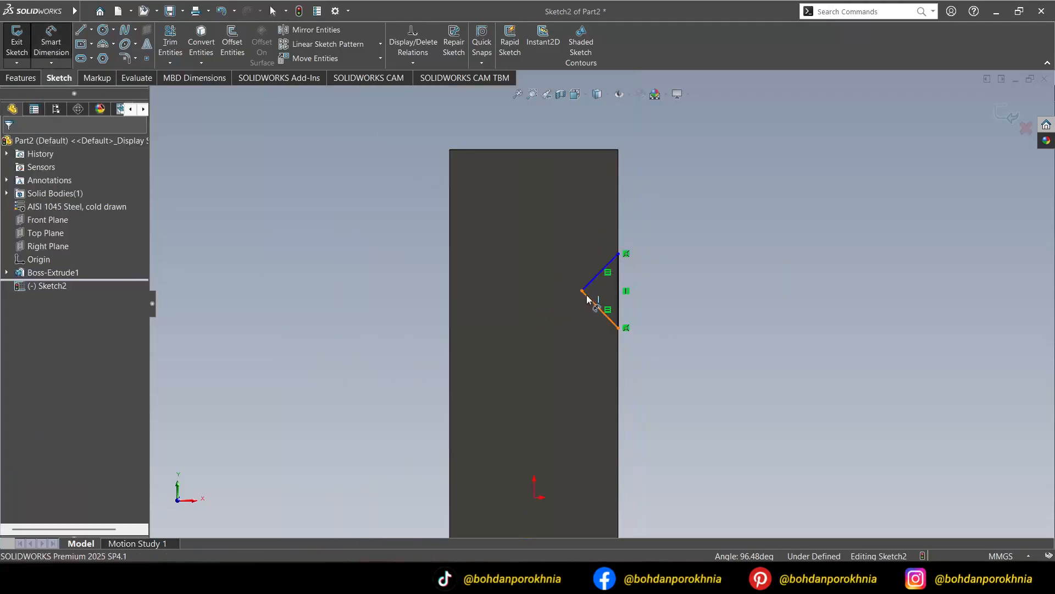
Step: Dimension the angle between the notch's two slanted lines as 90 degrees
{"action": "left_click", "coordinate": [598, 307]}
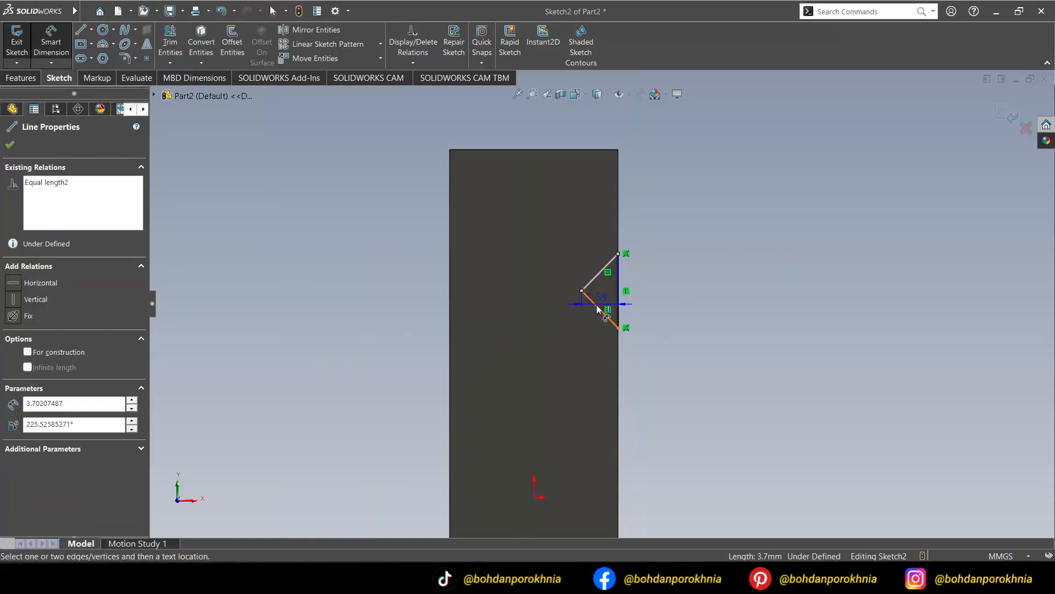
{"action": "left_click", "coordinate": [597, 306]}
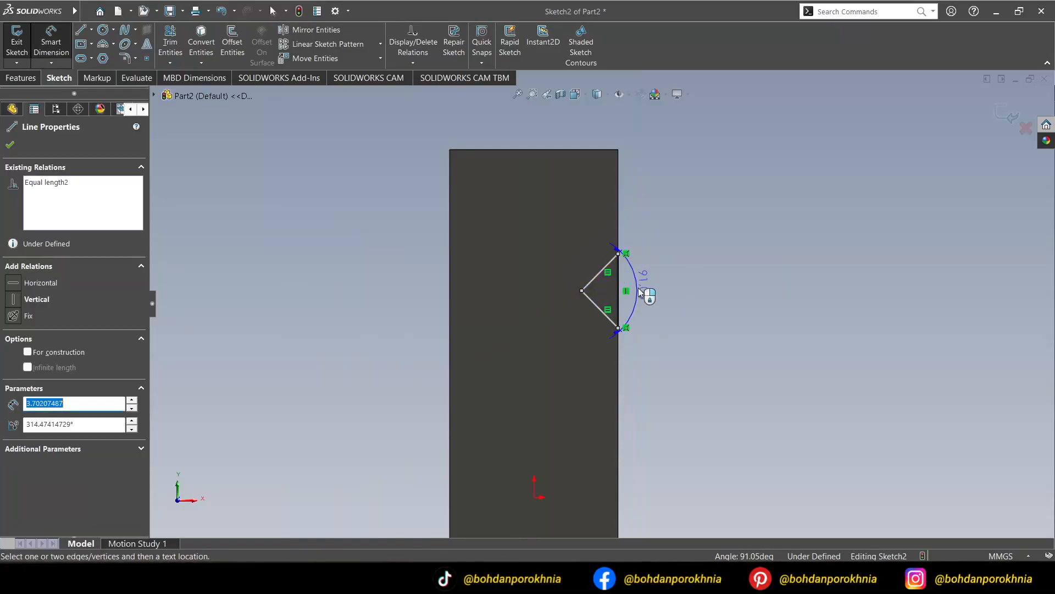
{"action": "left_click", "coordinate": [676, 302]}
{"action": "type", "text": "90"}
{"action": "key", "text": "Return"}
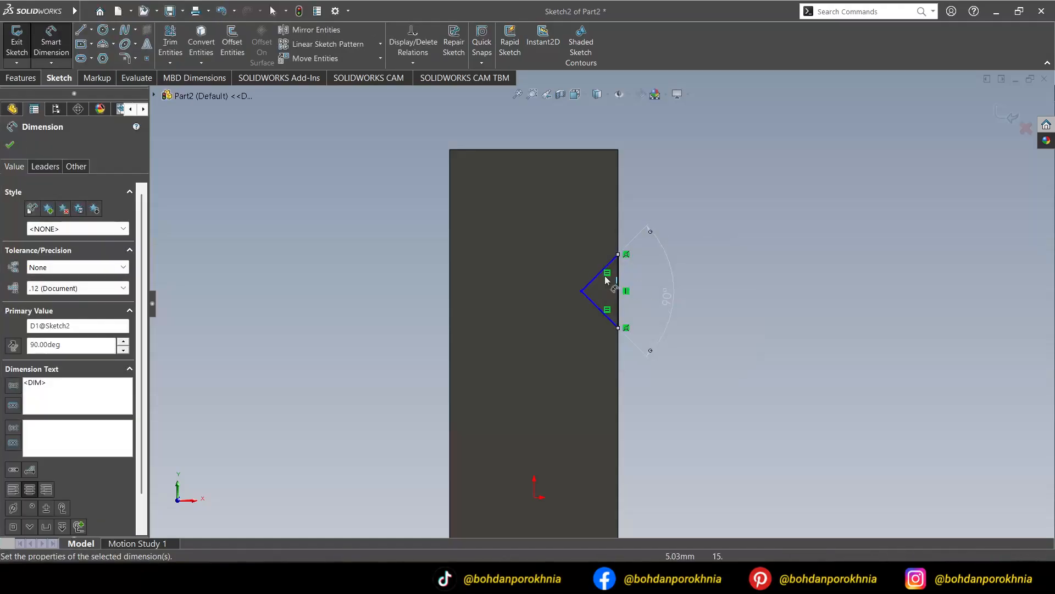
Step: Dimension the distance from the notch's inner vertex to the face's left edge as 8 mm
{"action": "left_click", "coordinate": [582, 292]}
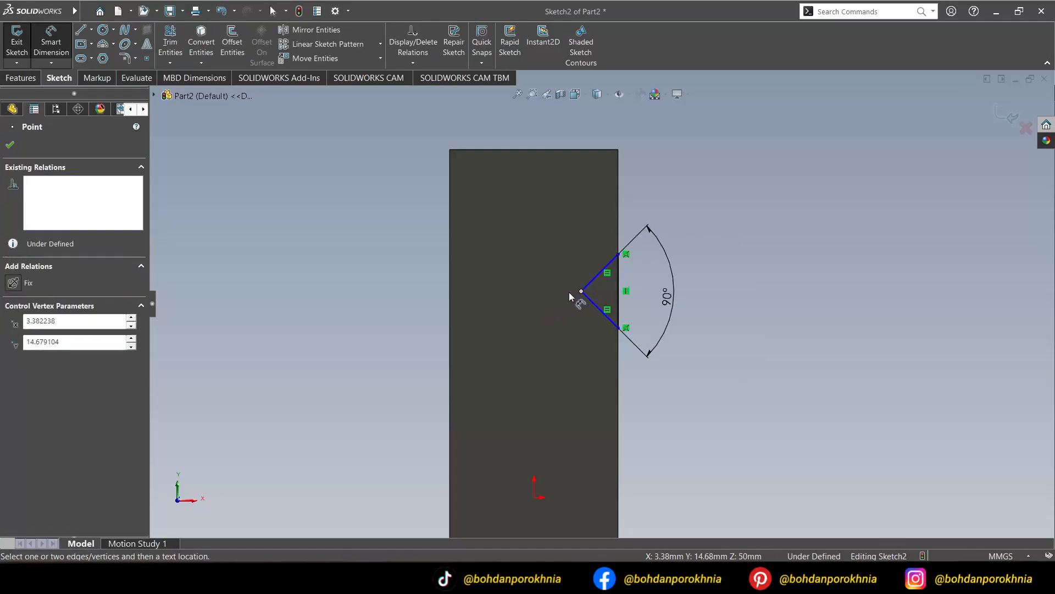
{"action": "left_click", "coordinate": [450, 298]}
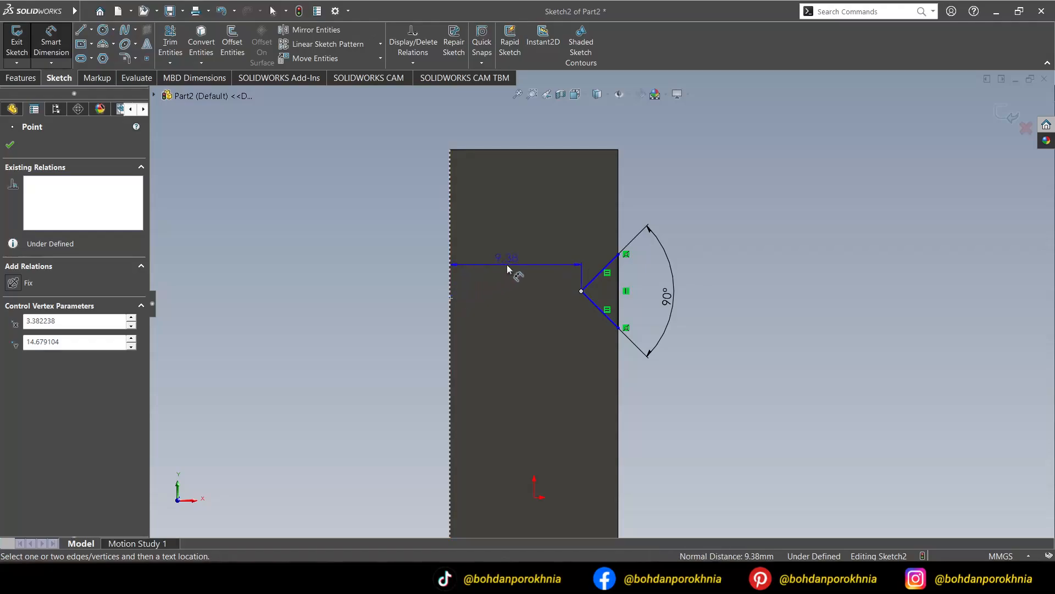
{"action": "left_click", "coordinate": [507, 265]}
{"action": "type", "text": "8"}
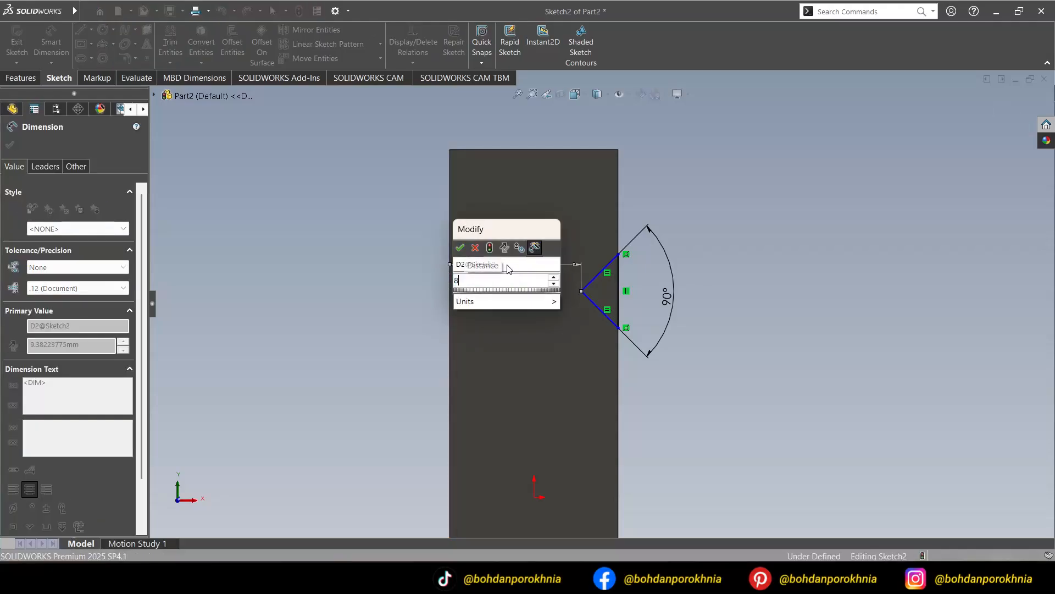
{"action": "key", "text": "Return"}
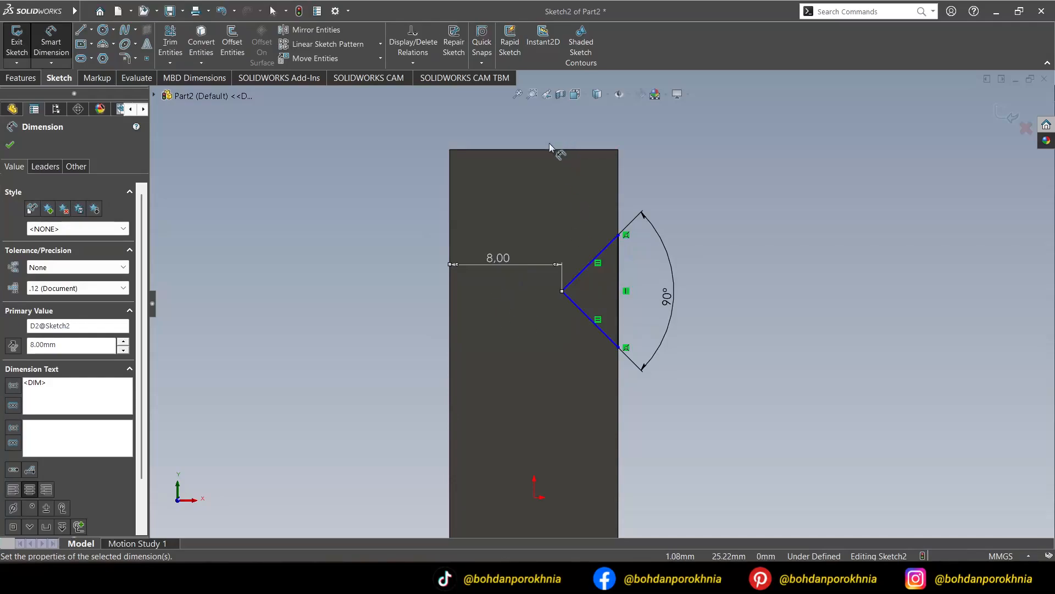
{"action": "key", "text": "Escape"}
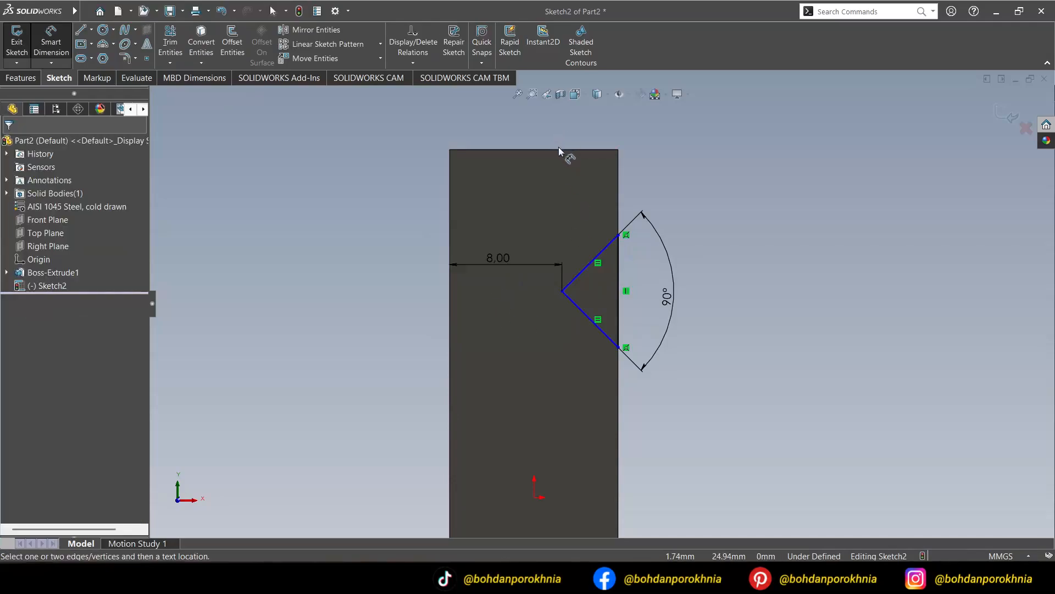
Step: Dimension the distance from the block's top edge to the notch's inner vertex as 14 mm
{"action": "left_click", "coordinate": [558, 149]}
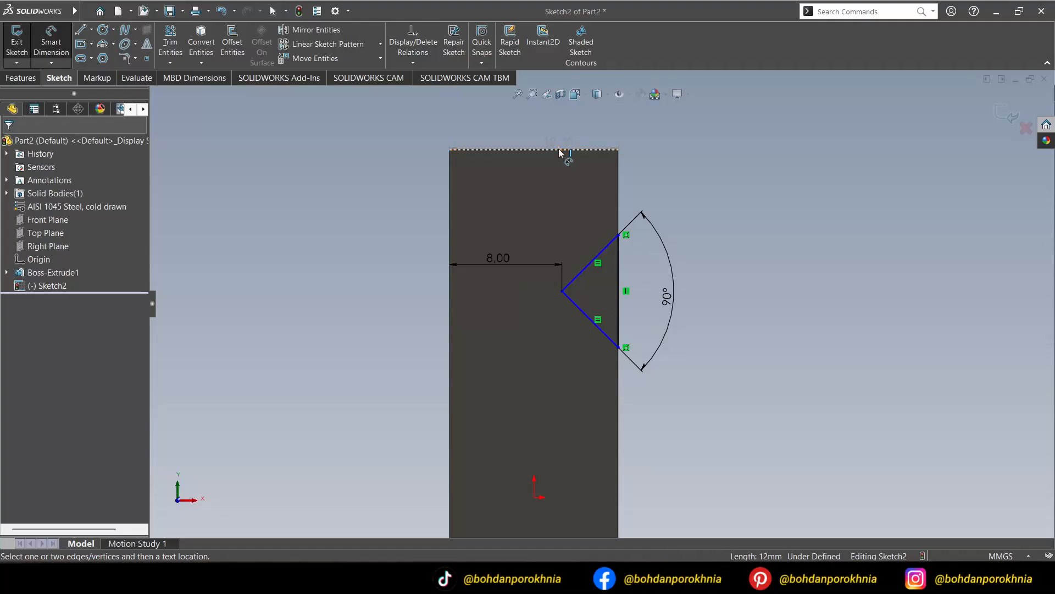
{"action": "left_click", "coordinate": [561, 292]}
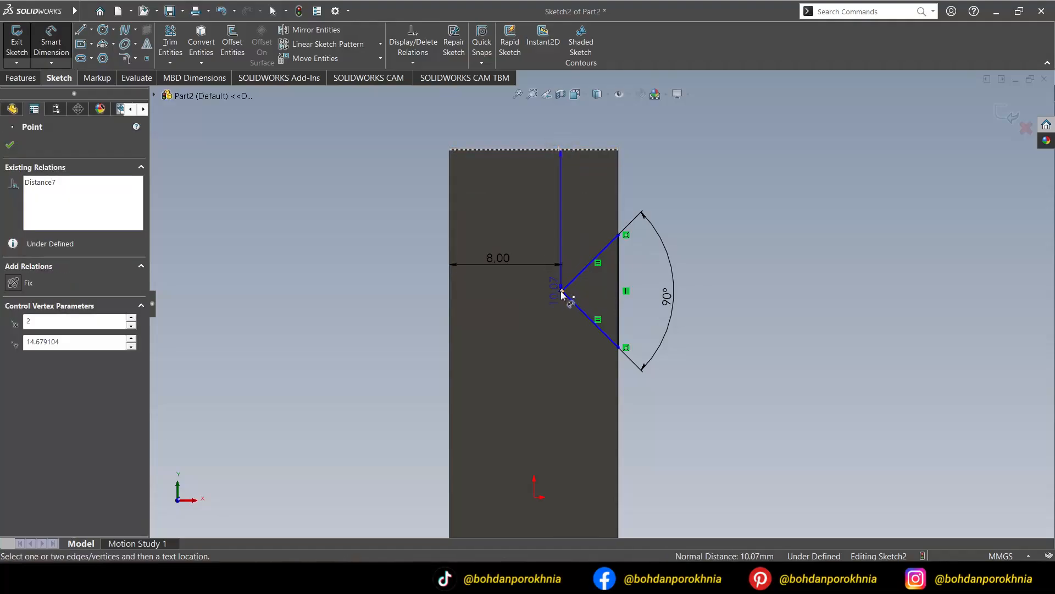
{"action": "left_click", "coordinate": [563, 217]}
{"action": "type", "text": "14"}
{"action": "key", "text": "Return"}
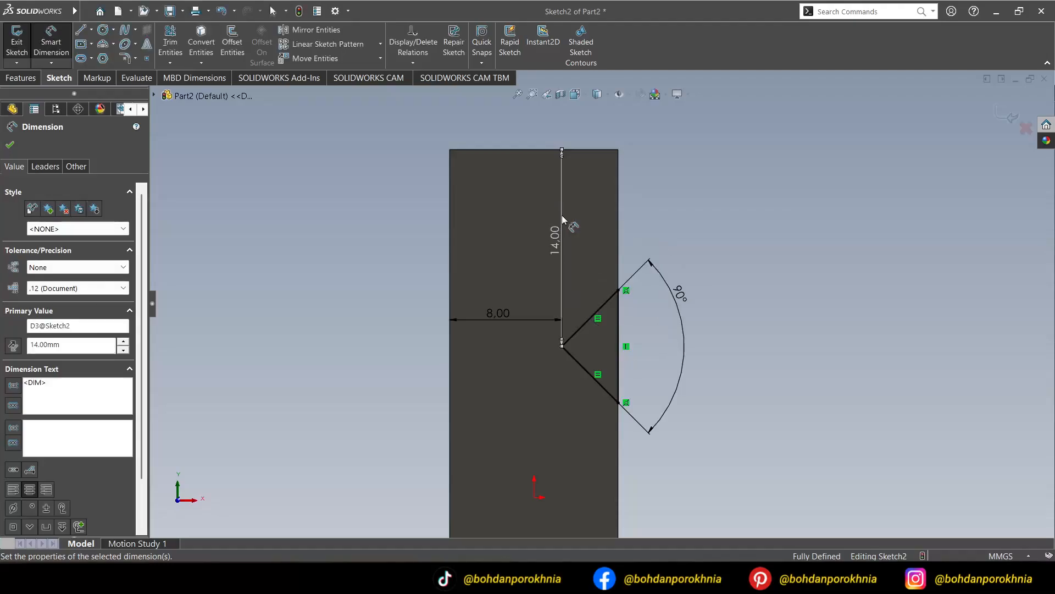
{"action": "left_click", "coordinate": [10, 145]}
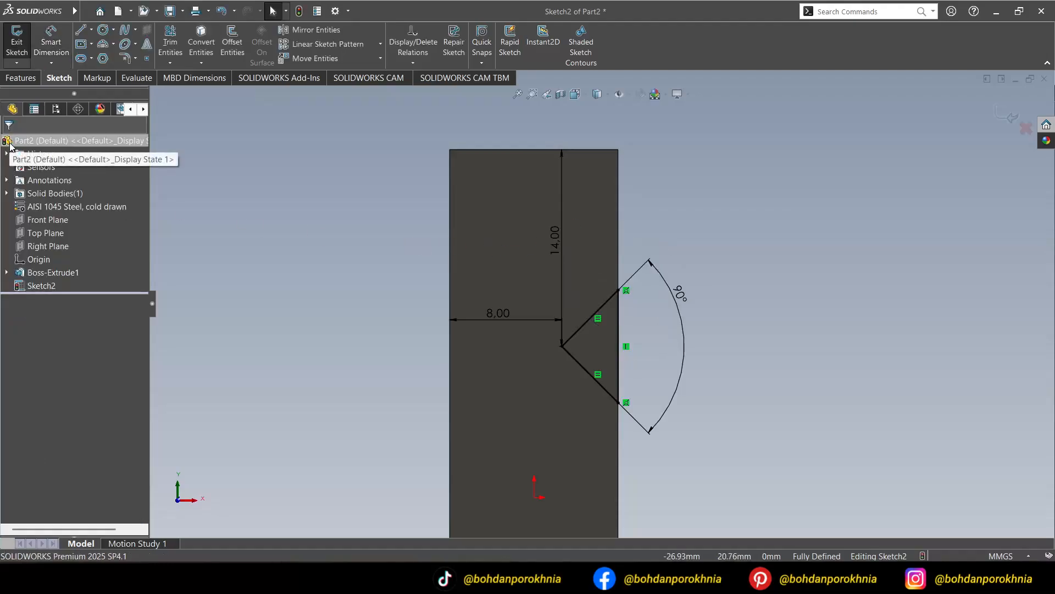
Step: Cut-extrude the triangular notch profile Through All along the block's length
{"action": "left_click", "coordinate": [17, 81]}
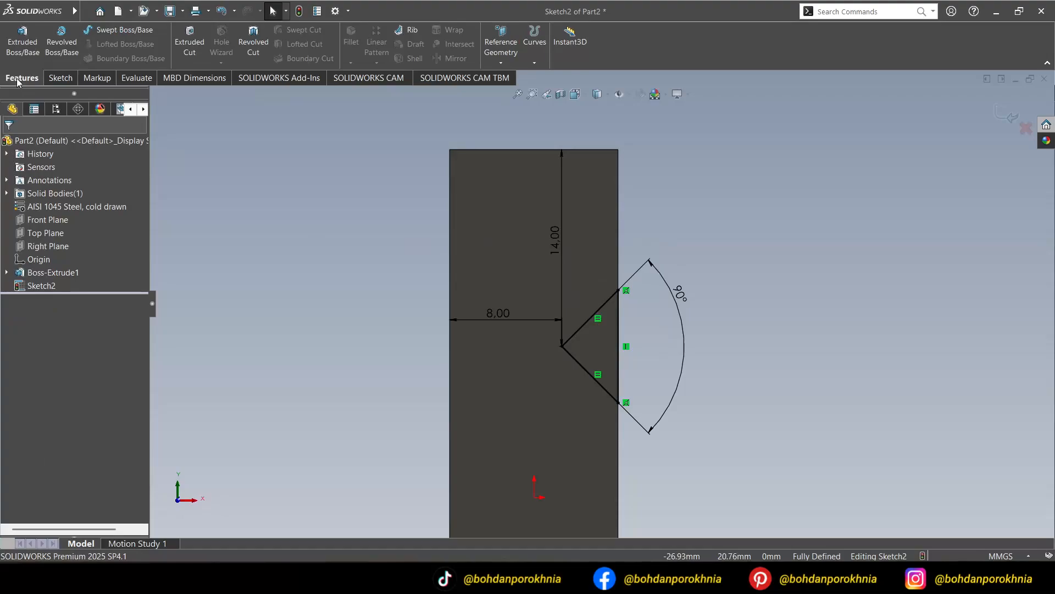
{"action": "left_click", "coordinate": [189, 41]}
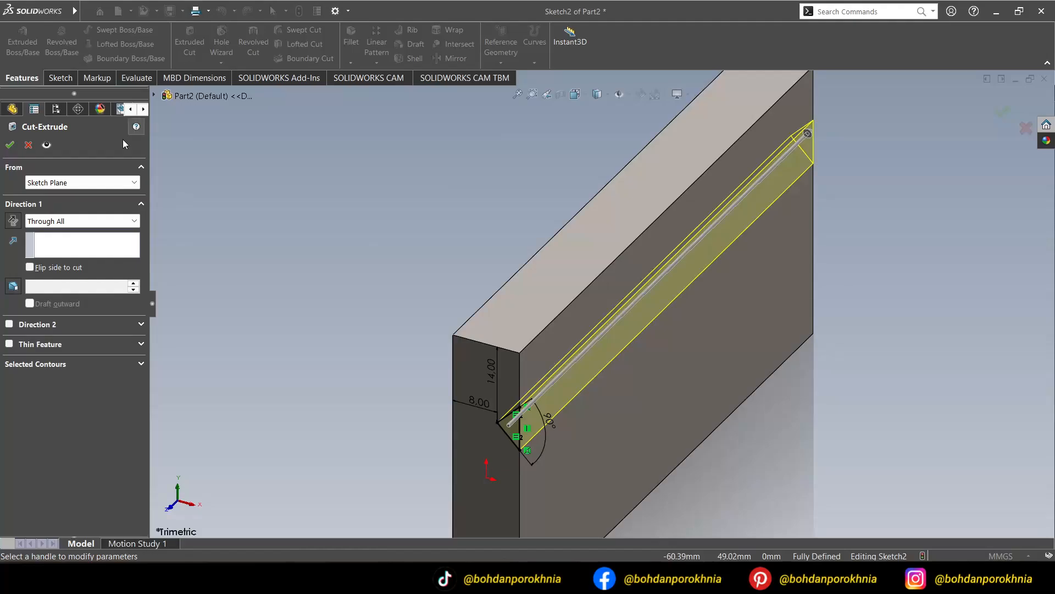
{"action": "left_click", "coordinate": [10, 145]}
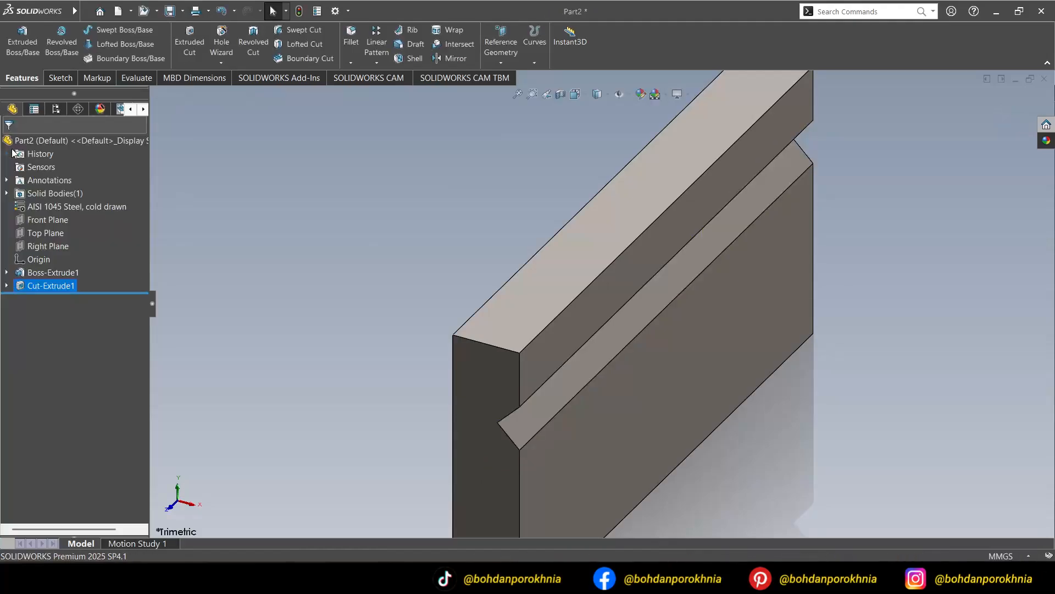
Step: Sketch a closed triangular notch on the block's top face, with its vertical side about 10.3 mm long on the right edge beside the origin
{"action": "left_click", "coordinate": [637, 196]}
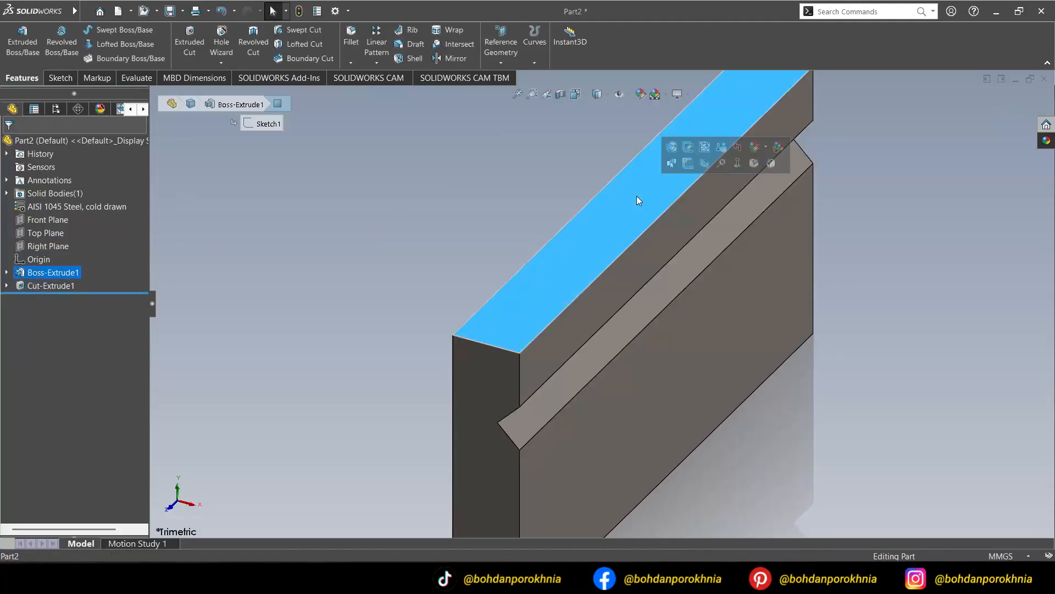
{"action": "left_click", "coordinate": [687, 163]}
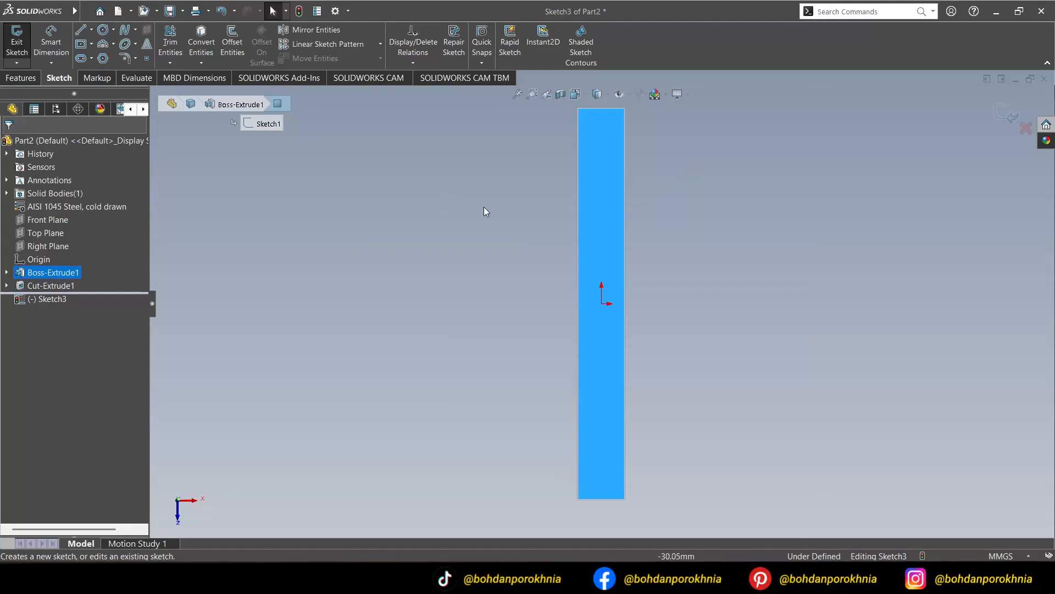
{"action": "left_click", "coordinate": [82, 29]}
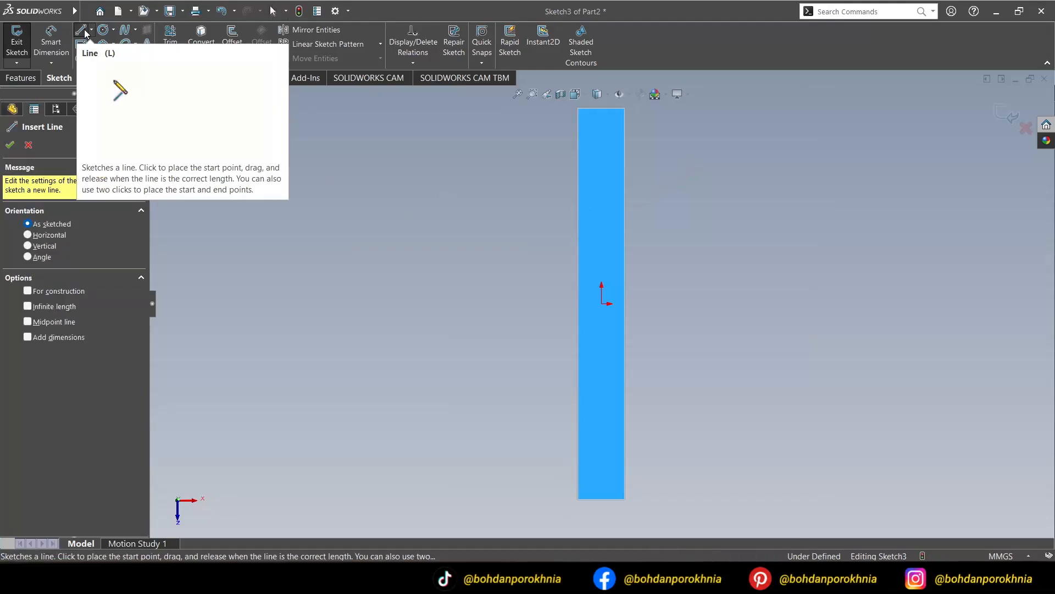
{"action": "left_click", "coordinate": [624, 282]}
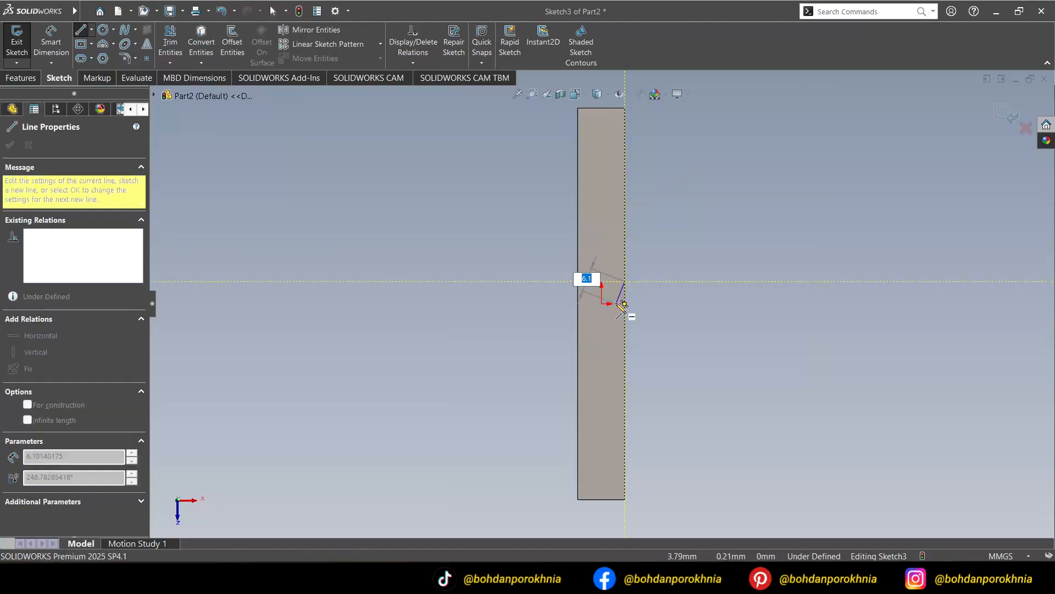
{"action": "left_click", "coordinate": [609, 304]}
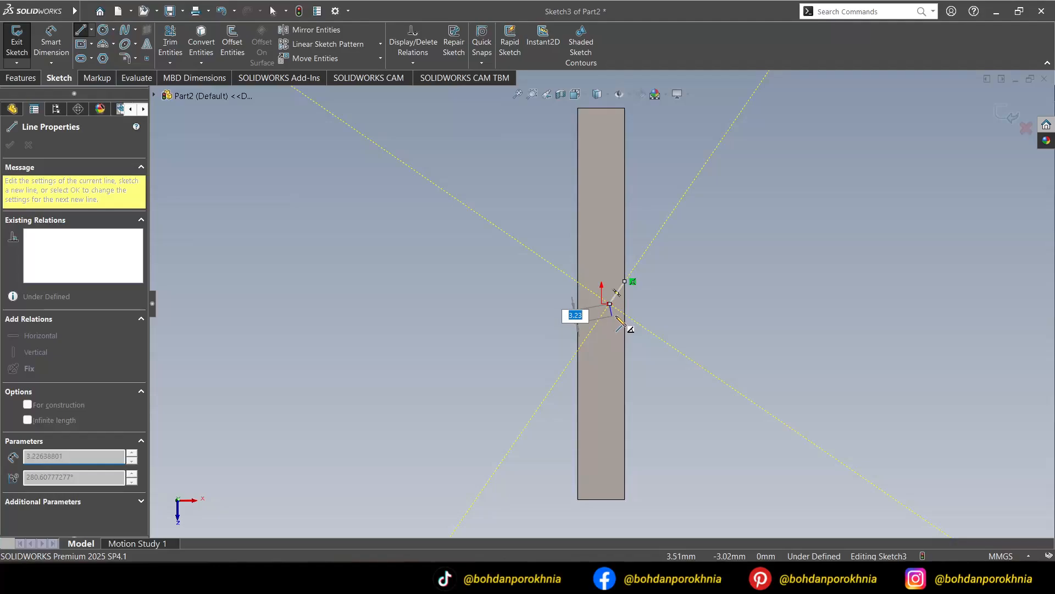
{"action": "left_click", "coordinate": [624, 321]}
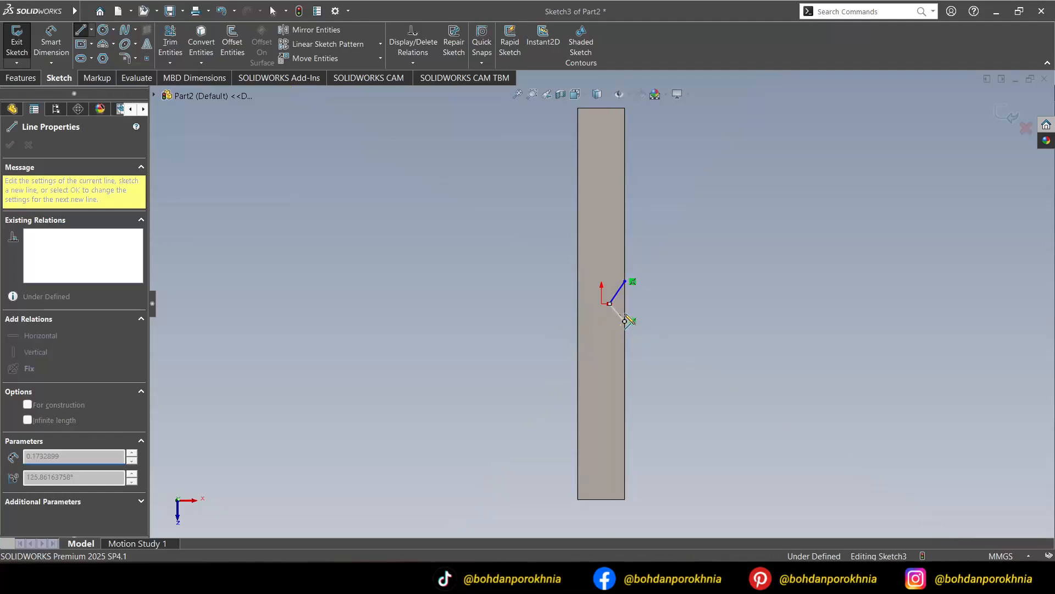
{"action": "left_click", "coordinate": [625, 282]}
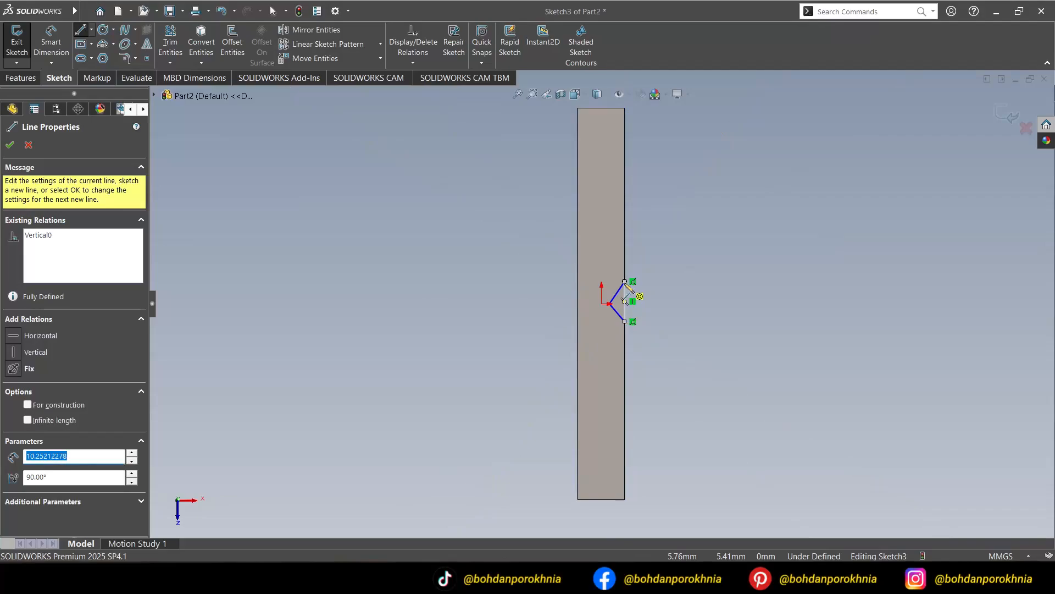
{"action": "key", "text": "Escape"}
Step: Make the two slanted lines of the top-face triangle equal in length
{"action": "scroll", "coordinate": [624, 282], "scroll_direction": "down", "scroll_amount": 4}
{"action": "scroll", "coordinate": [627, 291], "scroll_direction": "down", "scroll_amount": 1}
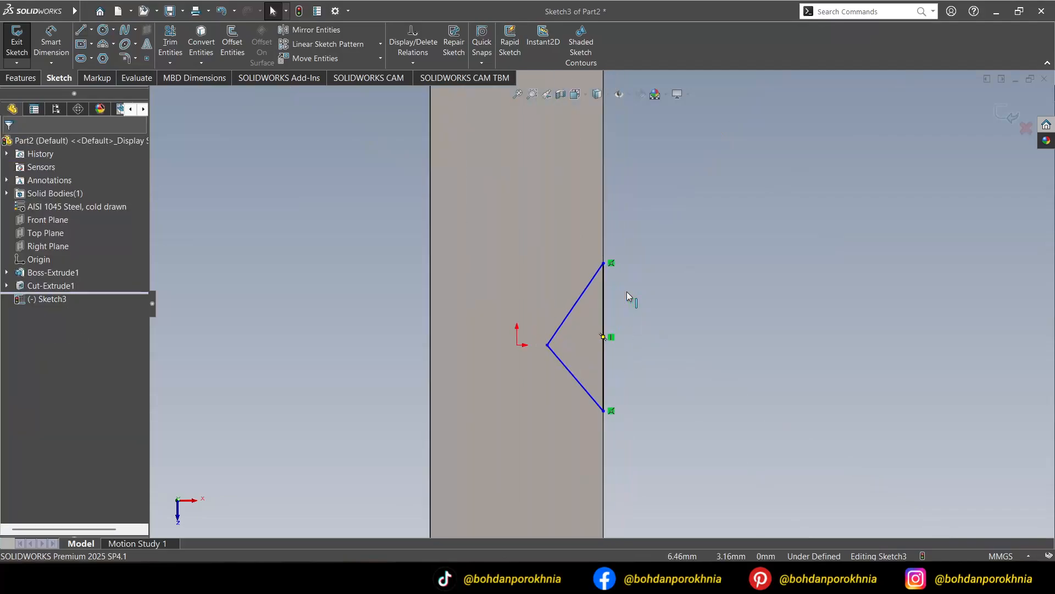
{"action": "left_click", "coordinate": [575, 312]}
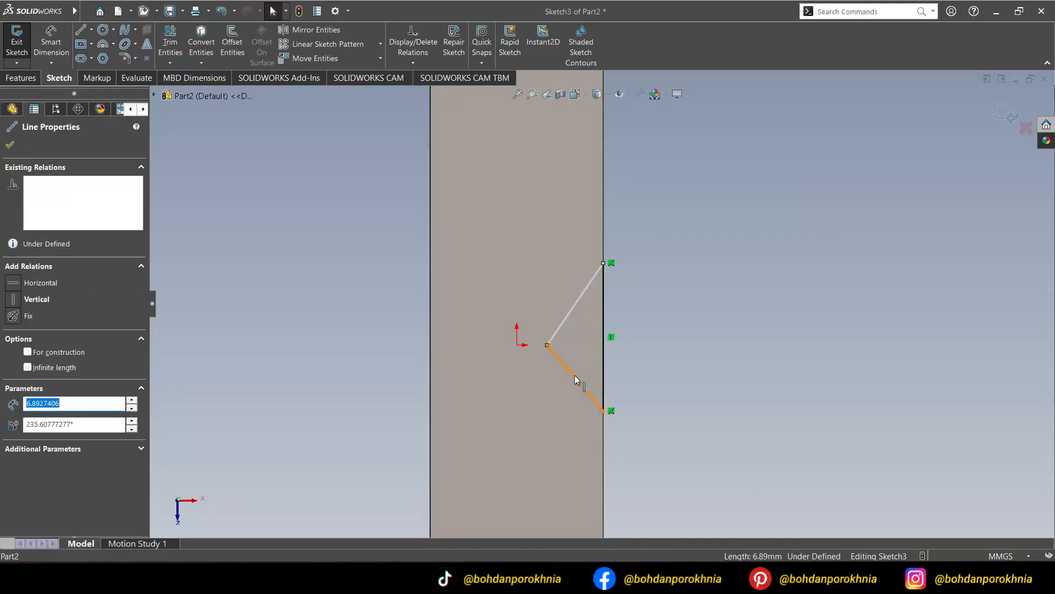
{"action": "left_click", "coordinate": [575, 379], "text": "ctrl"}
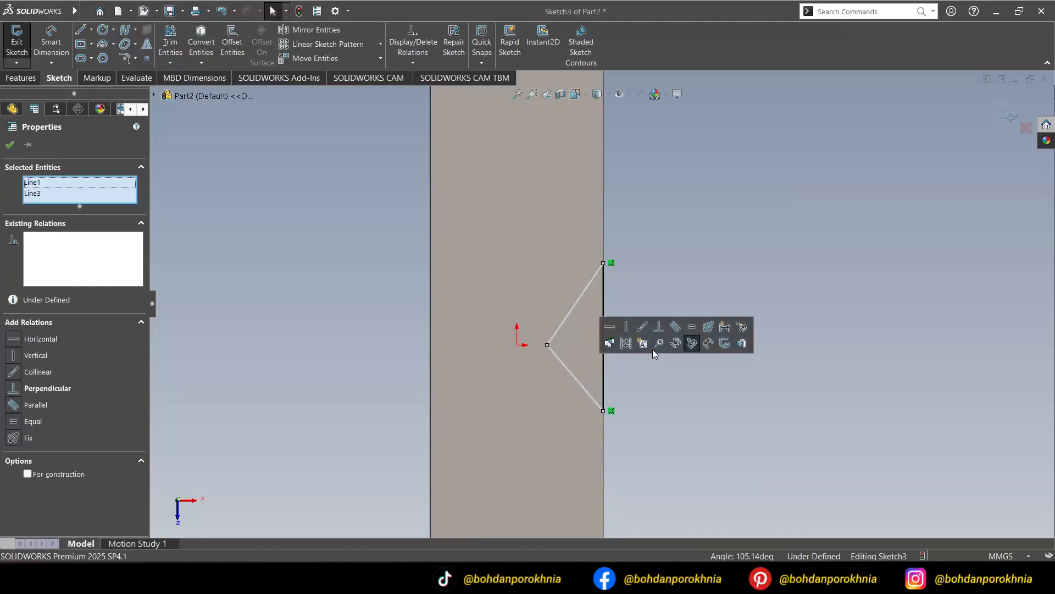
{"action": "left_click", "coordinate": [693, 328]}
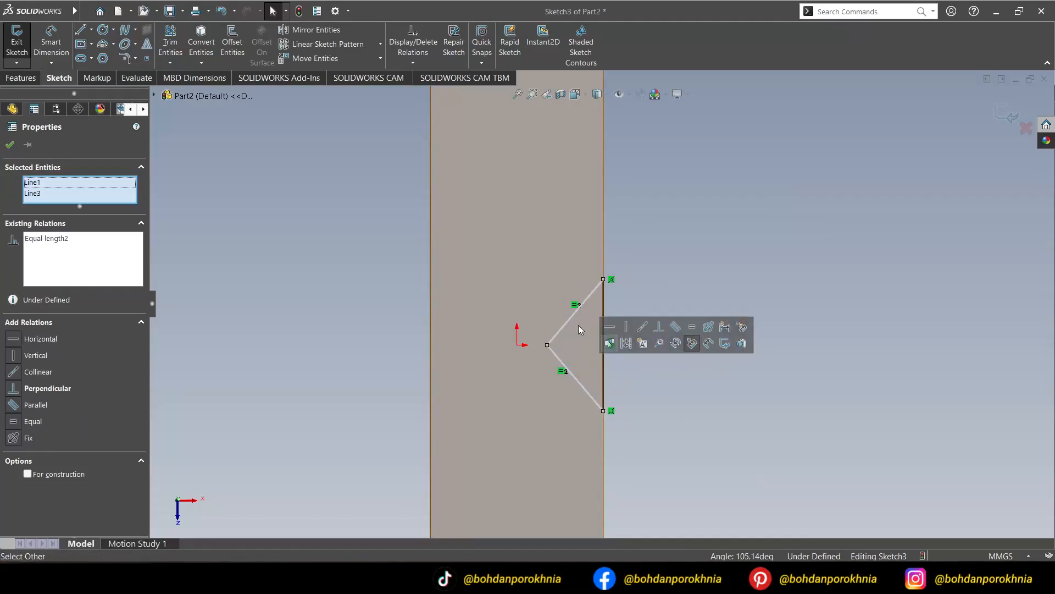
{"action": "key", "text": "Escape"}
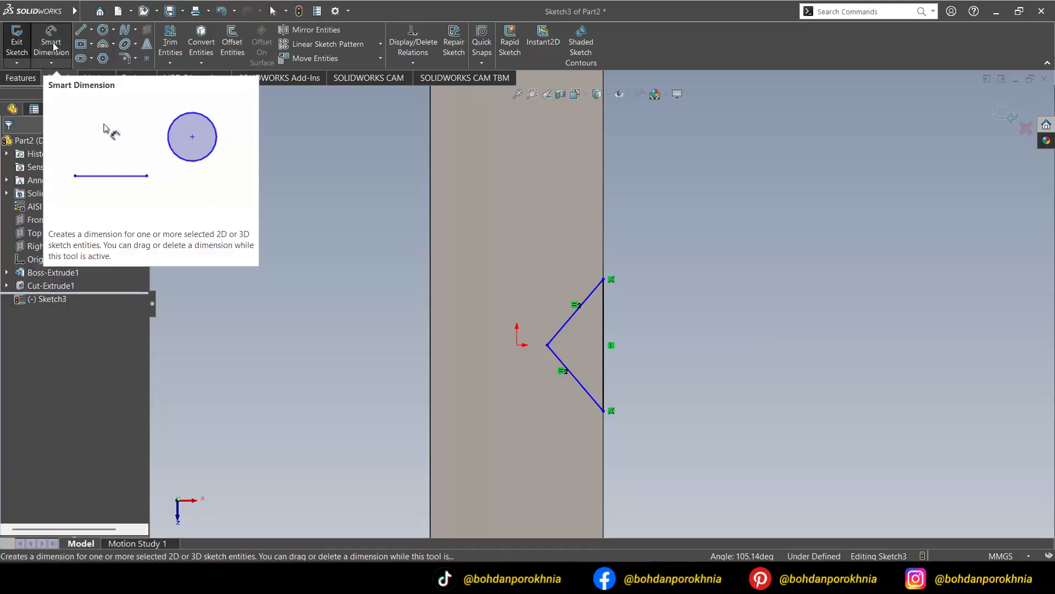
Step: Dimension the angle between the top-face triangle's two slanted lines as 90 degrees
{"action": "left_click", "coordinate": [572, 316]}
{"action": "left_click", "coordinate": [582, 385]}
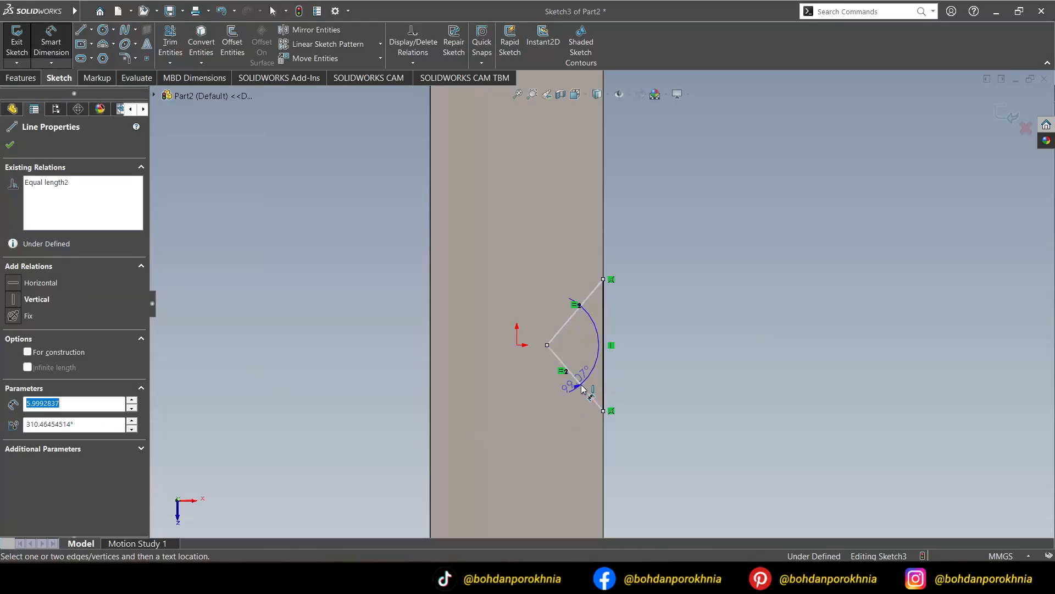
{"action": "left_click", "coordinate": [664, 360]}
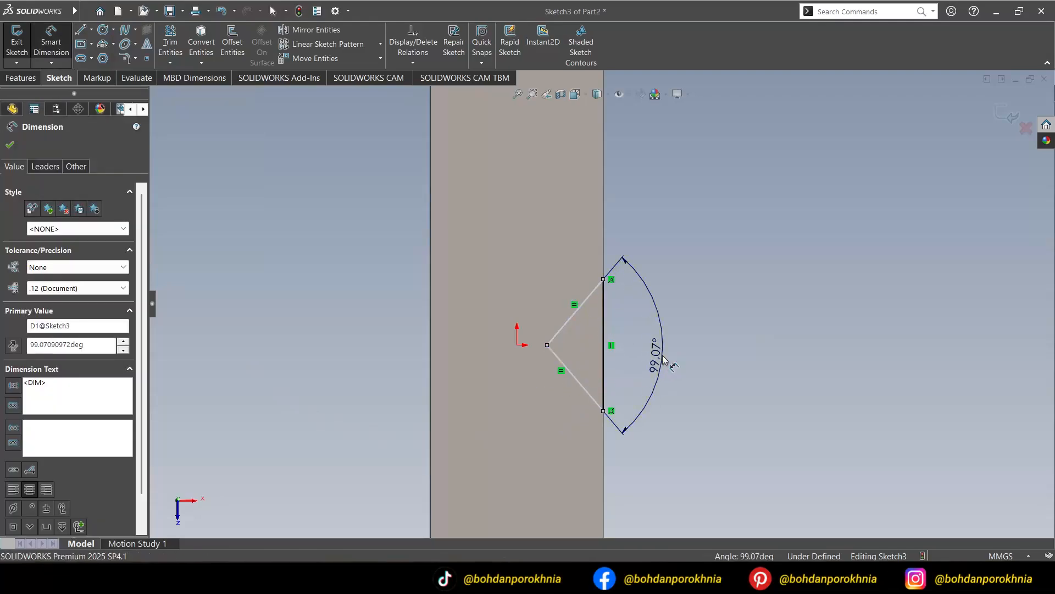
{"action": "type", "text": "90"}
{"action": "key", "text": "Return"}
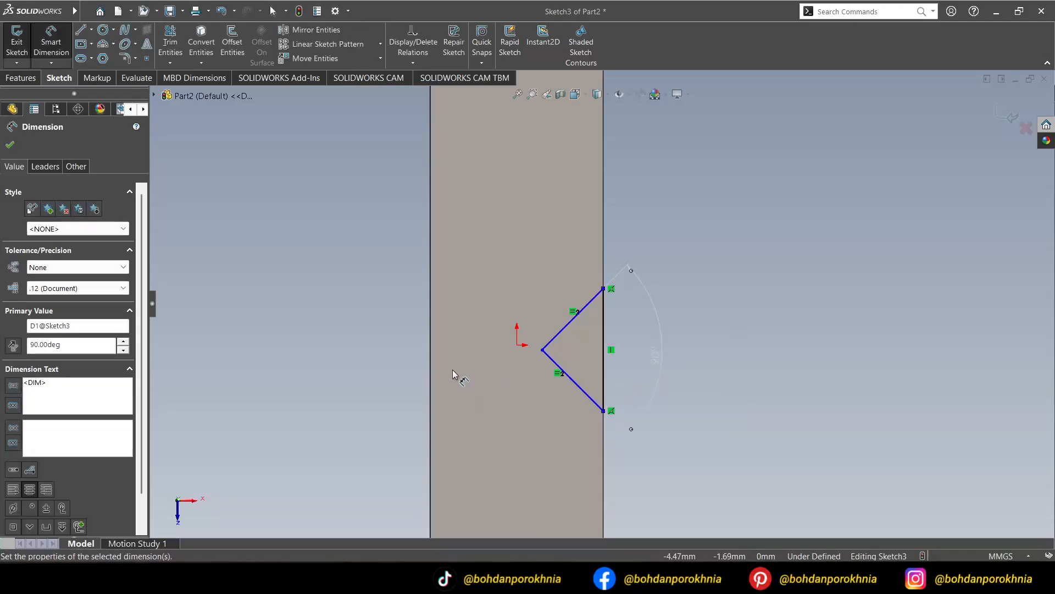
Step: Dimension the distance from the top-face triangle's inner vertex to the face's left edge as 8 mm
{"action": "left_click", "coordinate": [542, 350]}
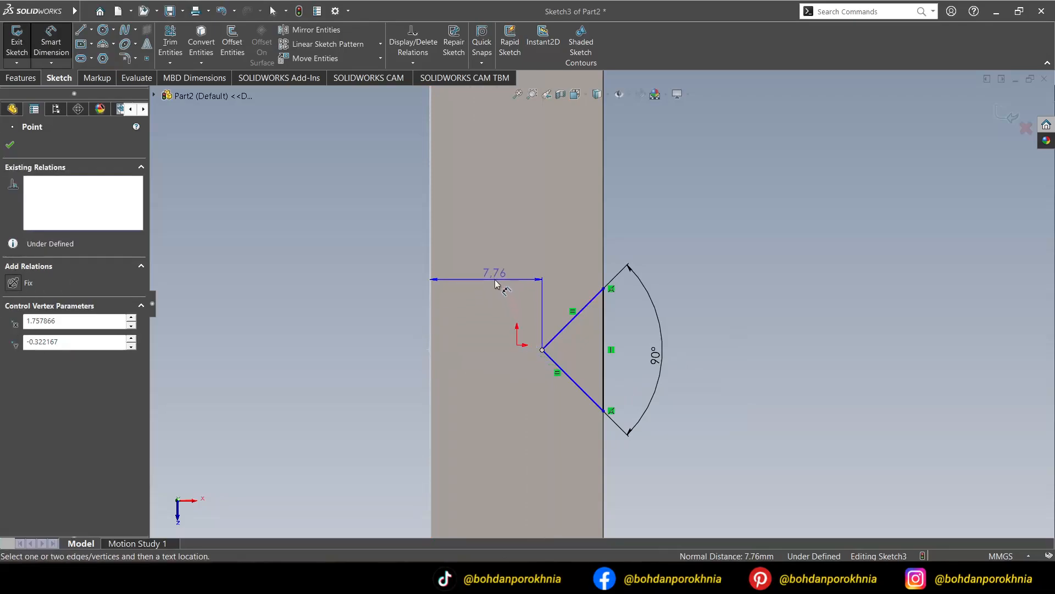
{"action": "left_click", "coordinate": [493, 281]}
{"action": "type", "text": "8"}
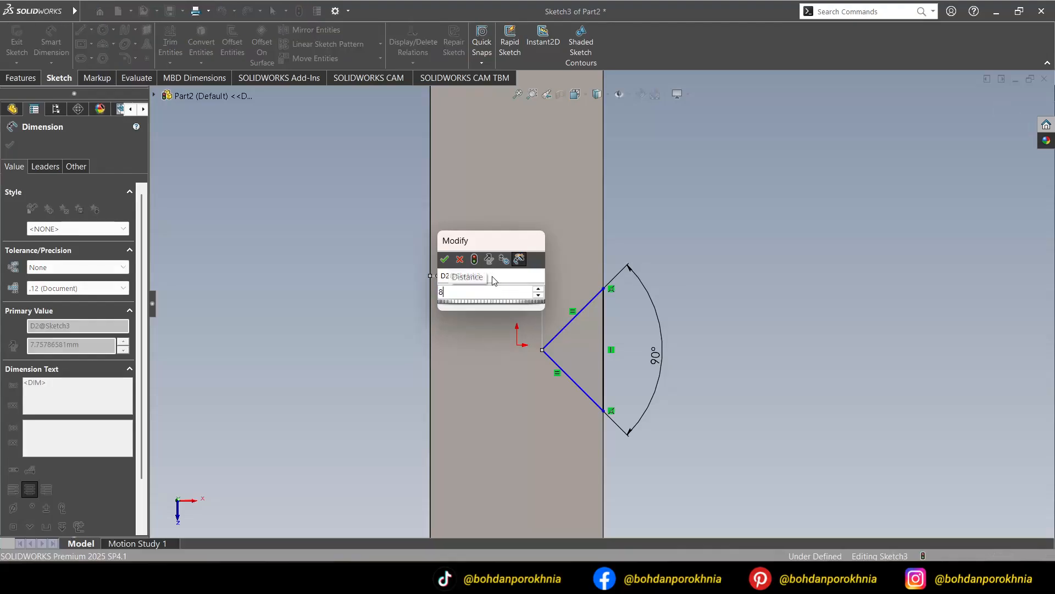
{"action": "key", "text": "Return"}
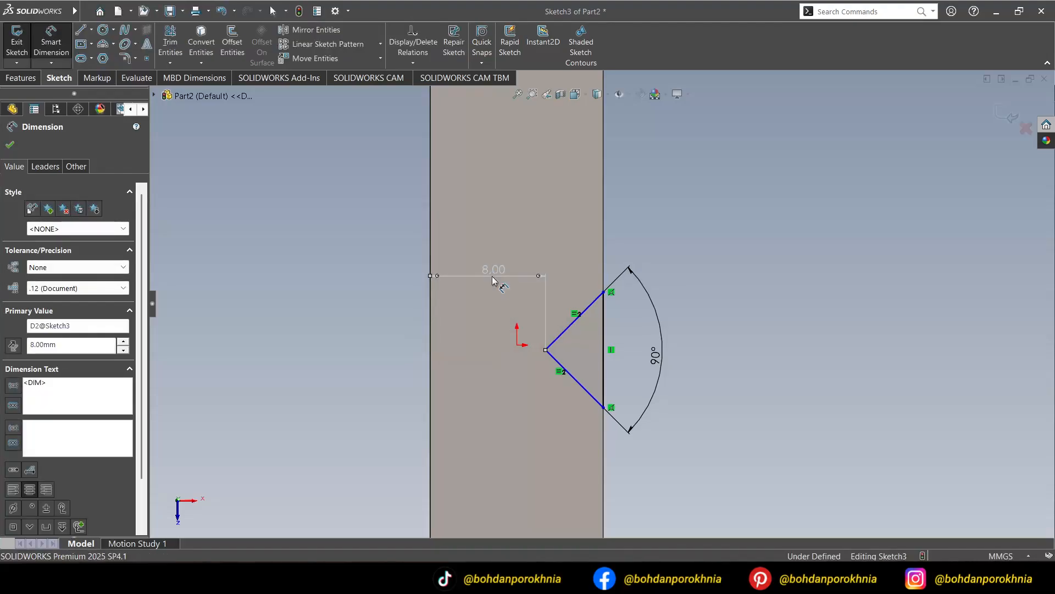
{"action": "left_click", "coordinate": [11, 145]}
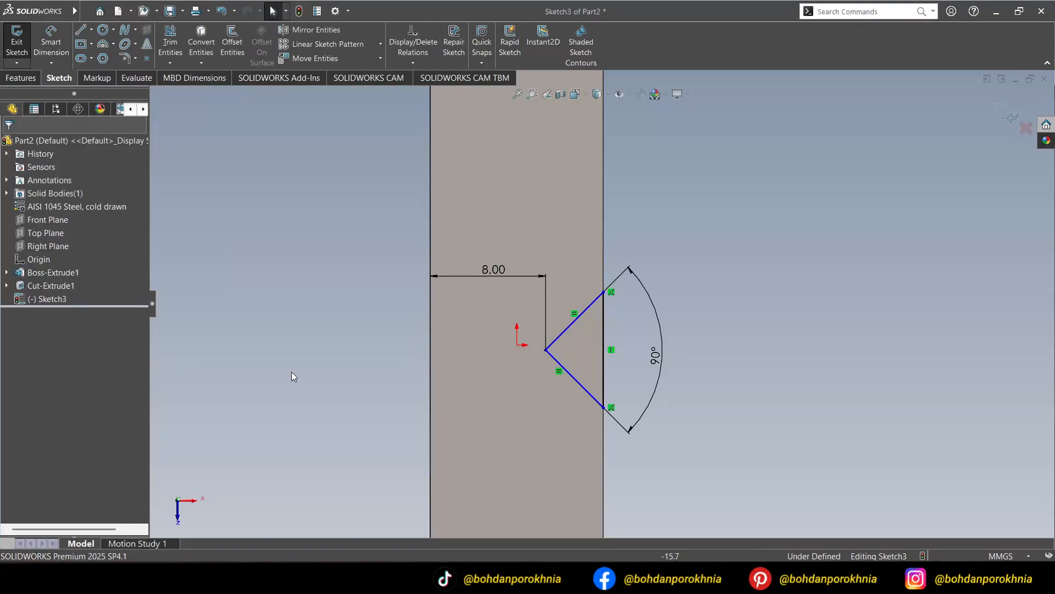
Step: Align the triangle's inner vertex with the origin using a Horizontal relation
{"action": "left_click", "coordinate": [546, 351]}
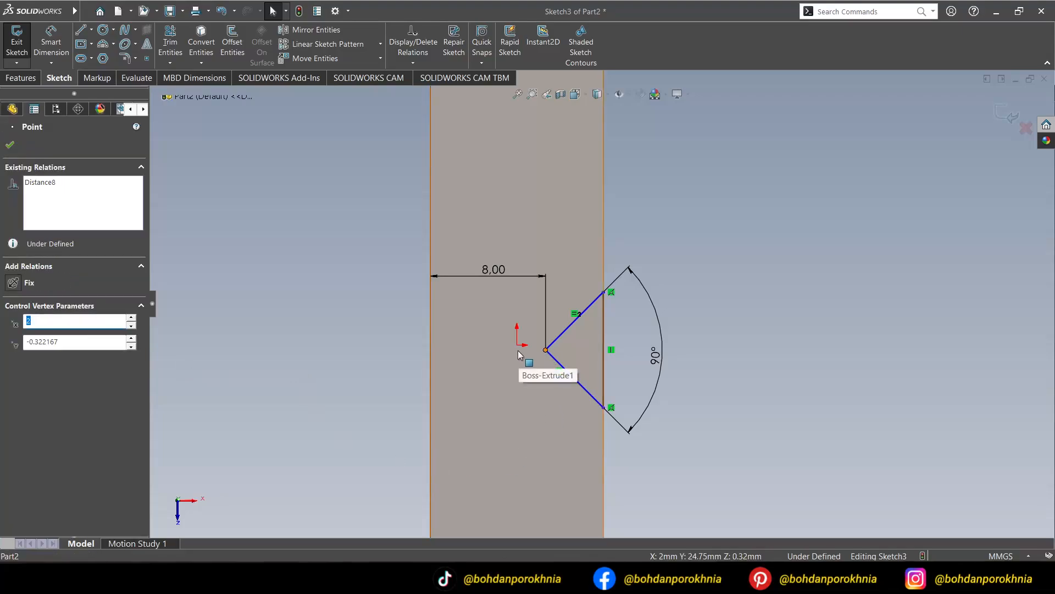
{"action": "left_click", "coordinate": [517, 346], "text": "ctrl"}
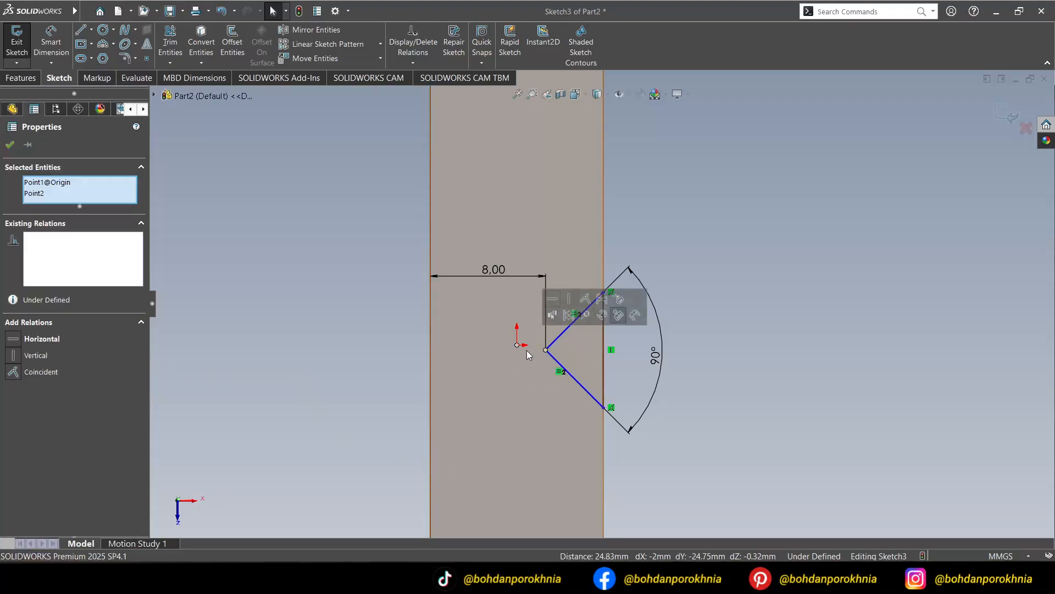
{"action": "left_click", "coordinate": [553, 302]}
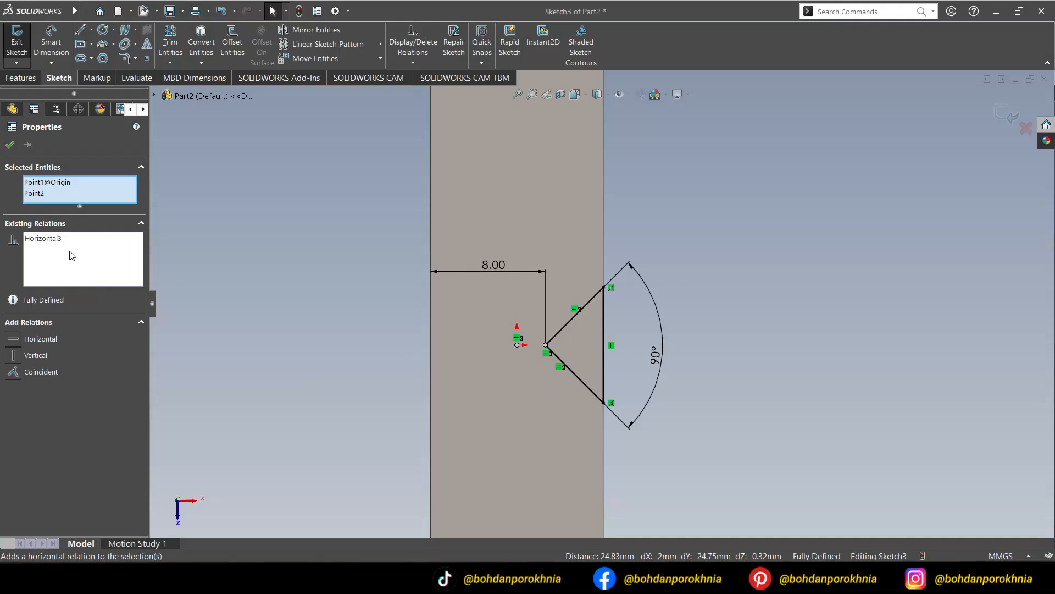
{"action": "left_click", "coordinate": [12, 146]}
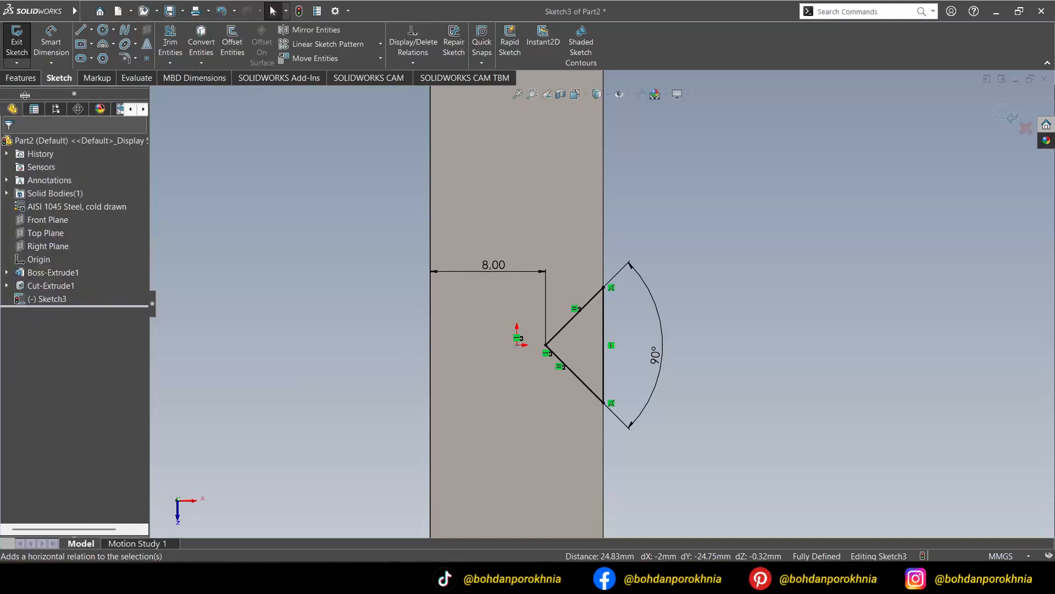
Step: Cut-extrude the top-face triangle Through All down the block's height
{"action": "left_click", "coordinate": [23, 79]}
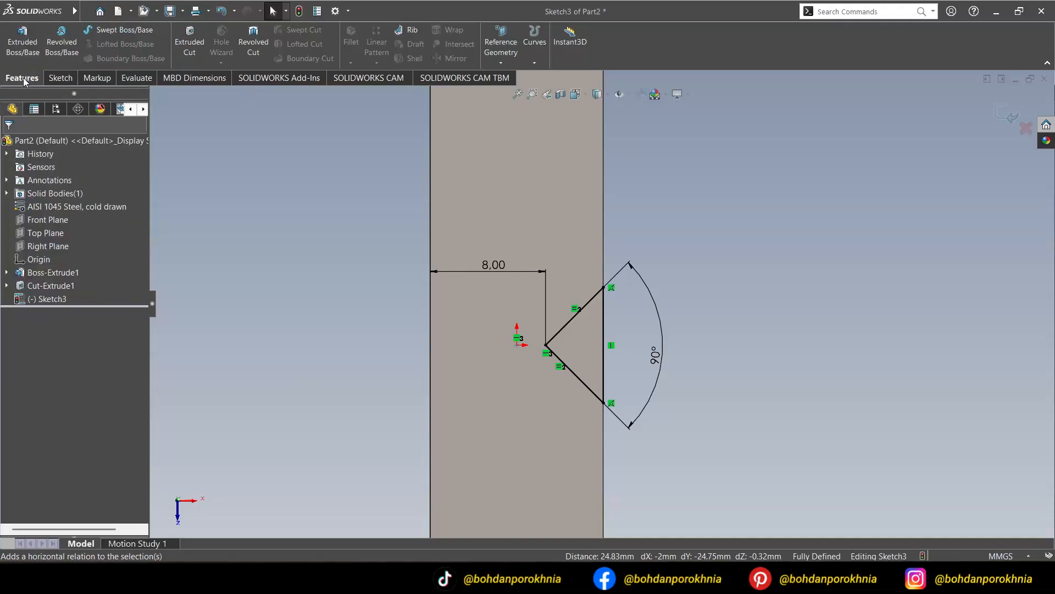
{"action": "left_click", "coordinate": [193, 47]}
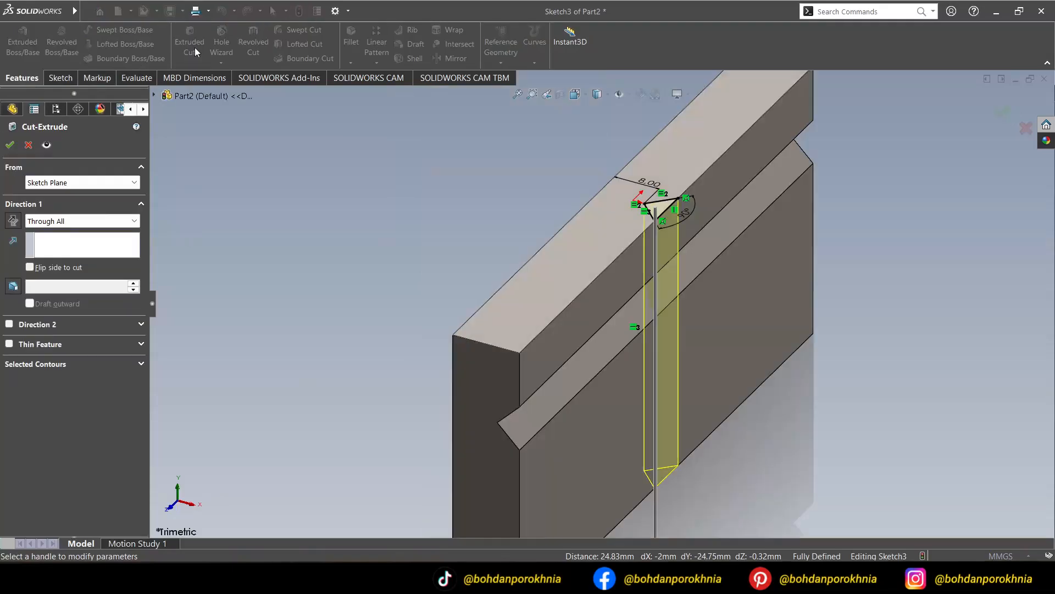
{"action": "left_click", "coordinate": [9, 145]}
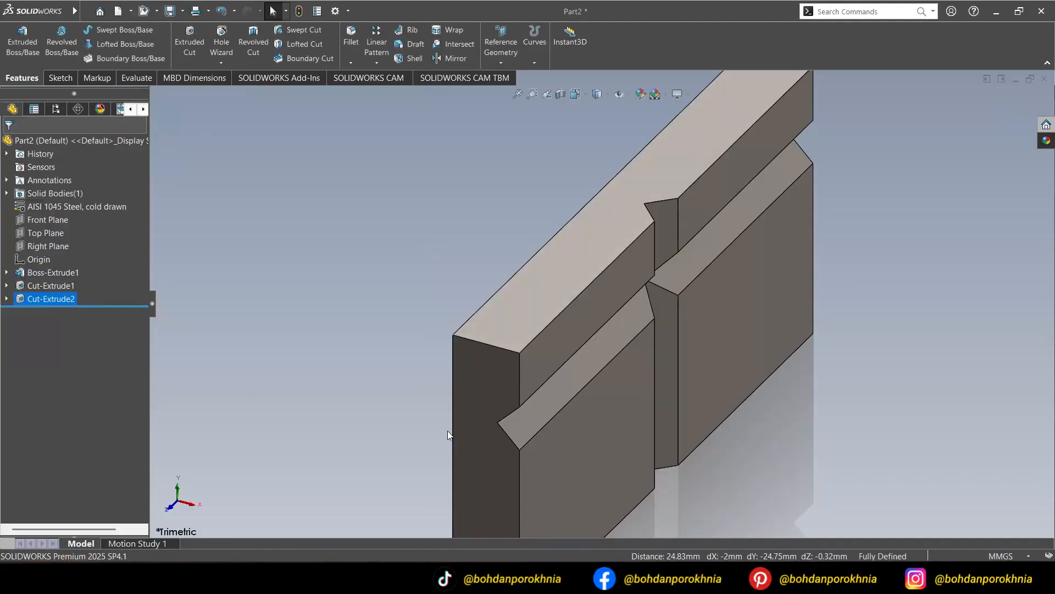
Step: Start a sketch on the grooved side's lower-left face and draw a horizontal infinite construction line about 24 mm below the block's top edge
{"action": "left_click", "coordinate": [611, 448]}
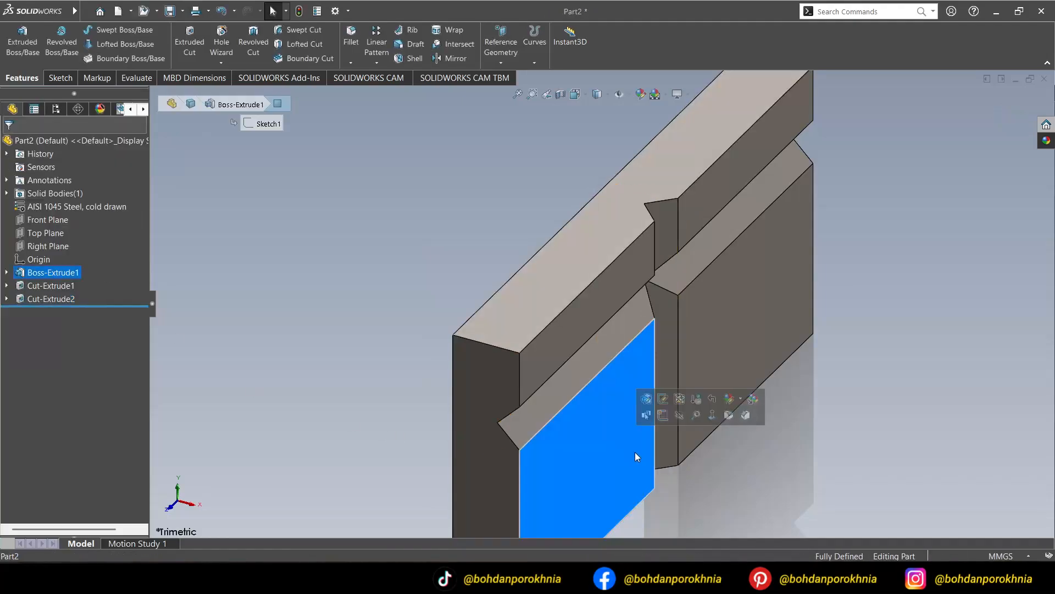
{"action": "left_click", "coordinate": [662, 415]}
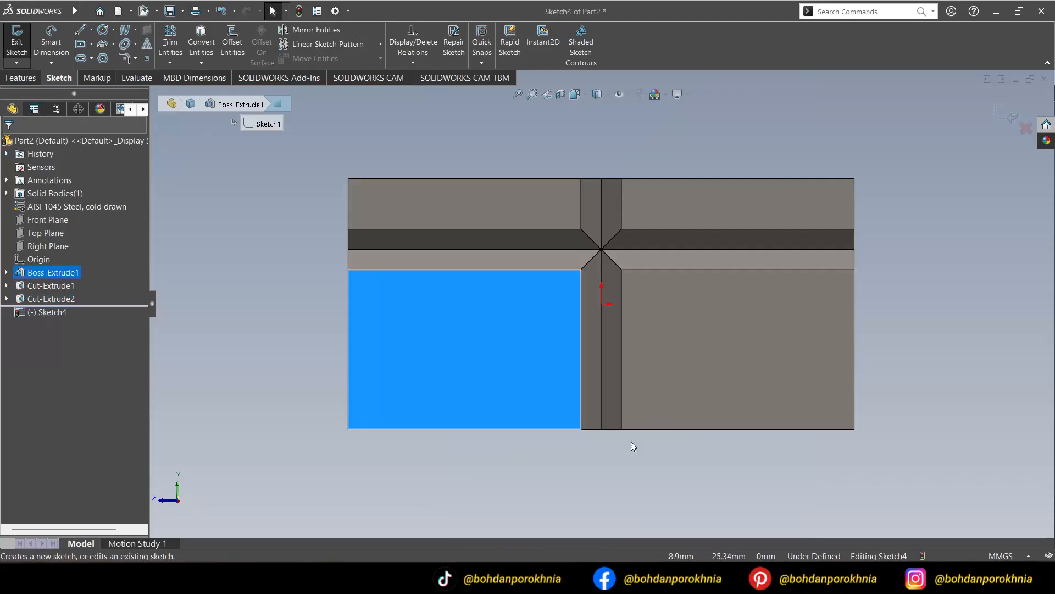
{"action": "left_click", "coordinate": [91, 31]}
{"action": "left_click", "coordinate": [94, 58]}
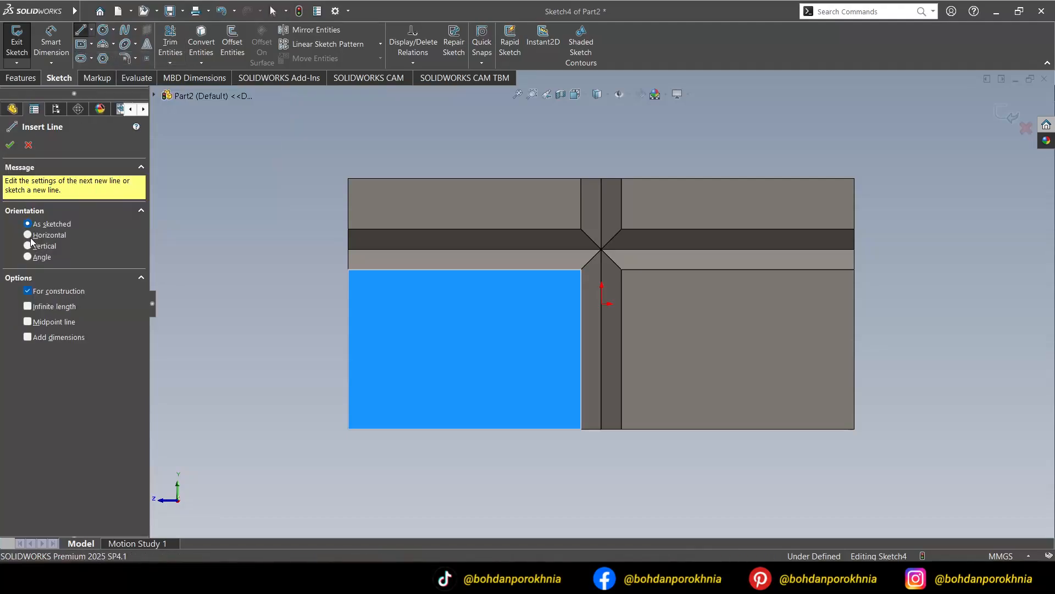
{"action": "left_click", "coordinate": [29, 236]}
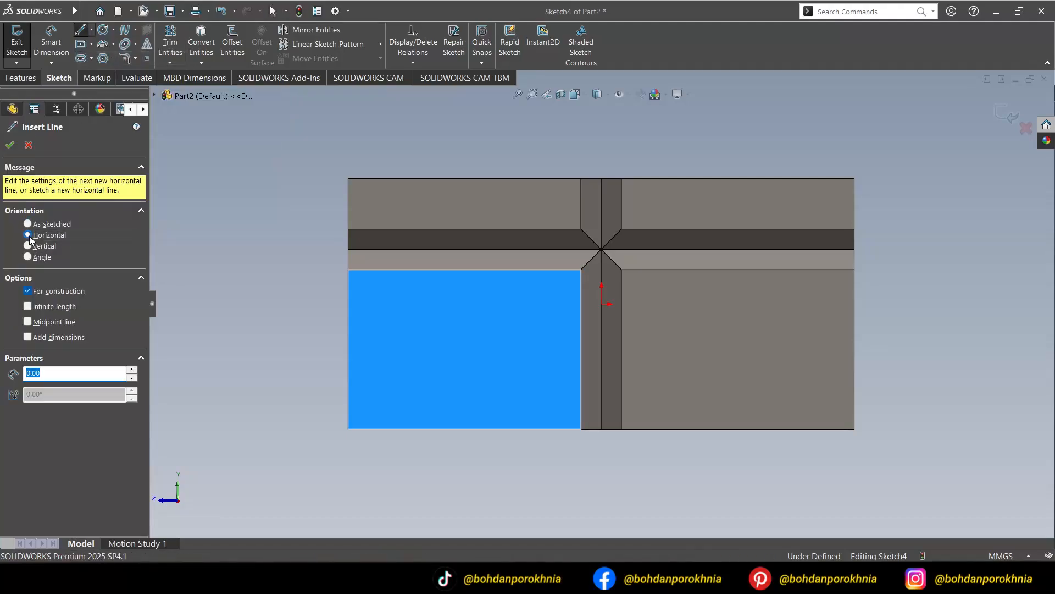
{"action": "left_click", "coordinate": [28, 306]}
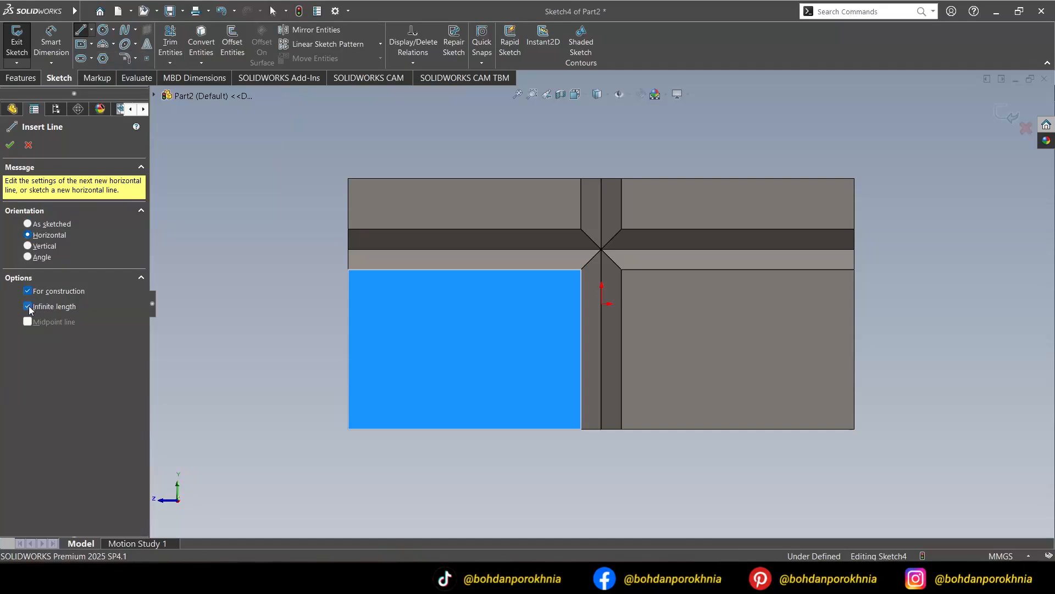
{"action": "left_click", "coordinate": [541, 303]}
{"action": "left_click", "coordinate": [8, 146]}
Step: Dimension the distance from the block's top edge to the horizontal construction line as 30 mm
{"action": "left_click", "coordinate": [54, 51]}
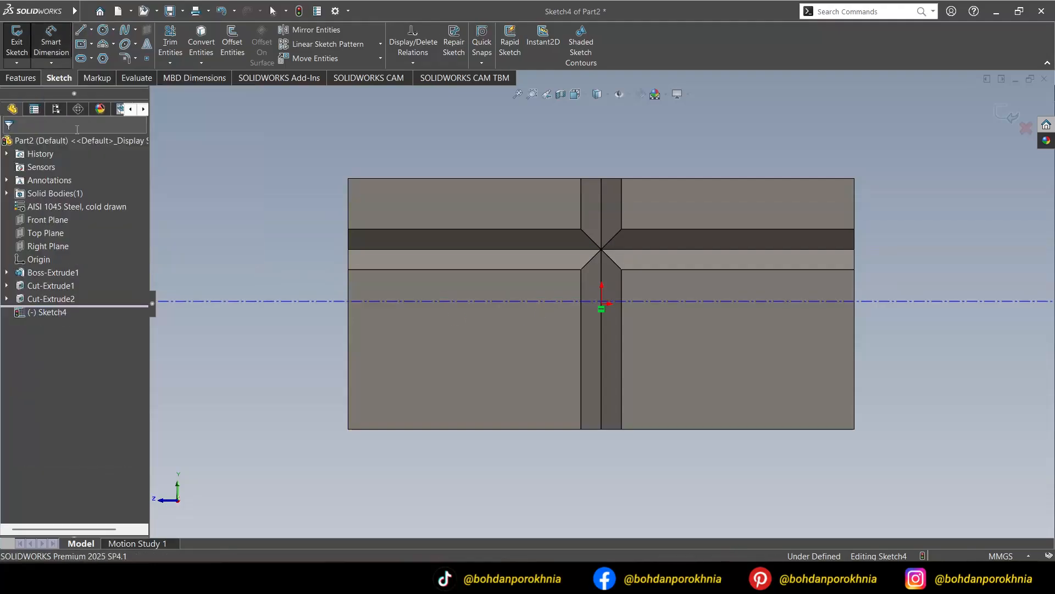
{"action": "left_click", "coordinate": [329, 302]}
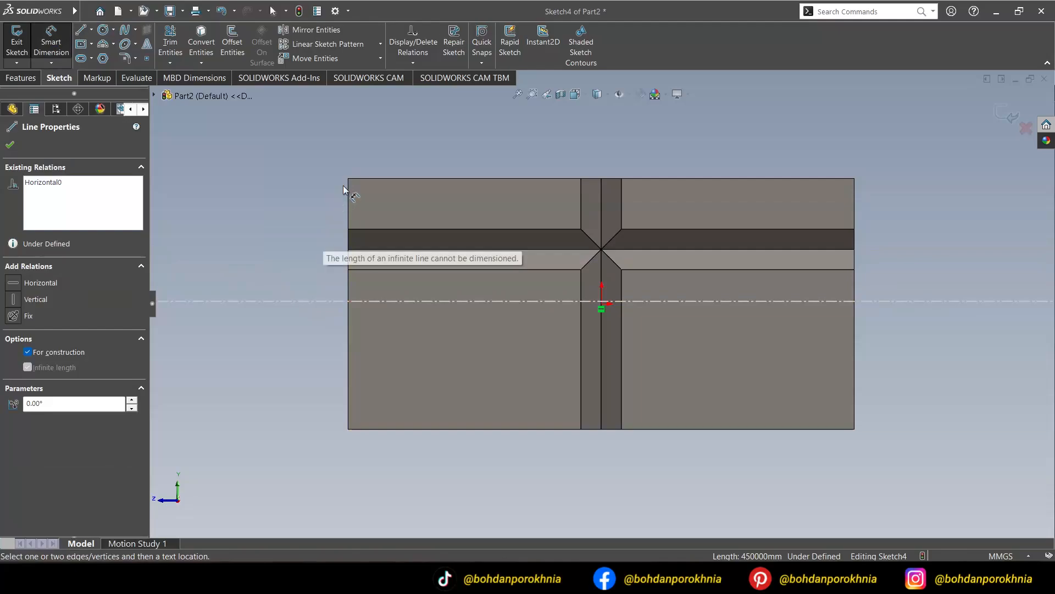
{"action": "left_click", "coordinate": [357, 180]}
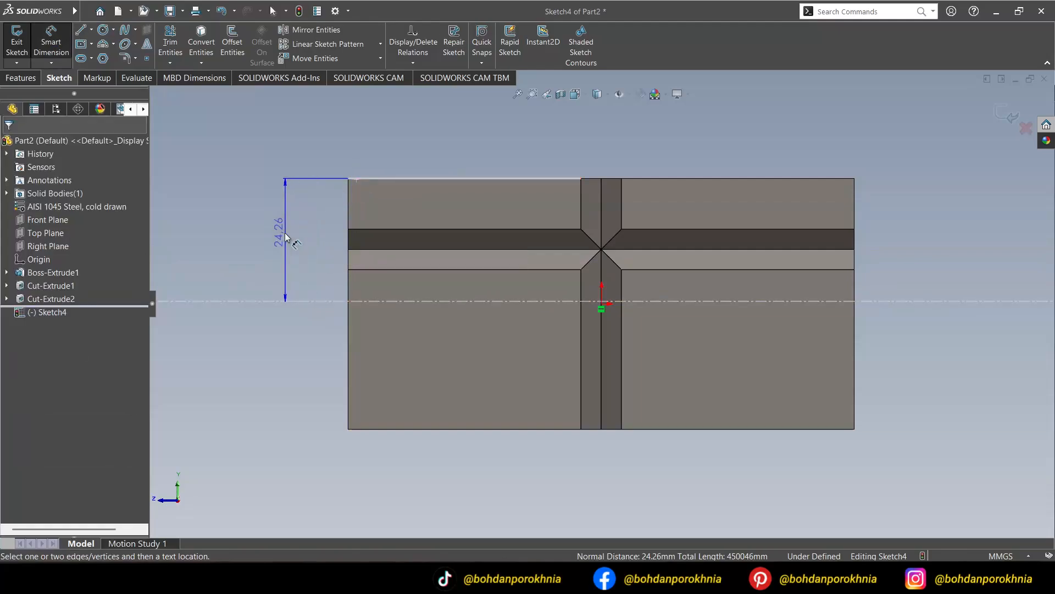
{"action": "left_click", "coordinate": [286, 240]}
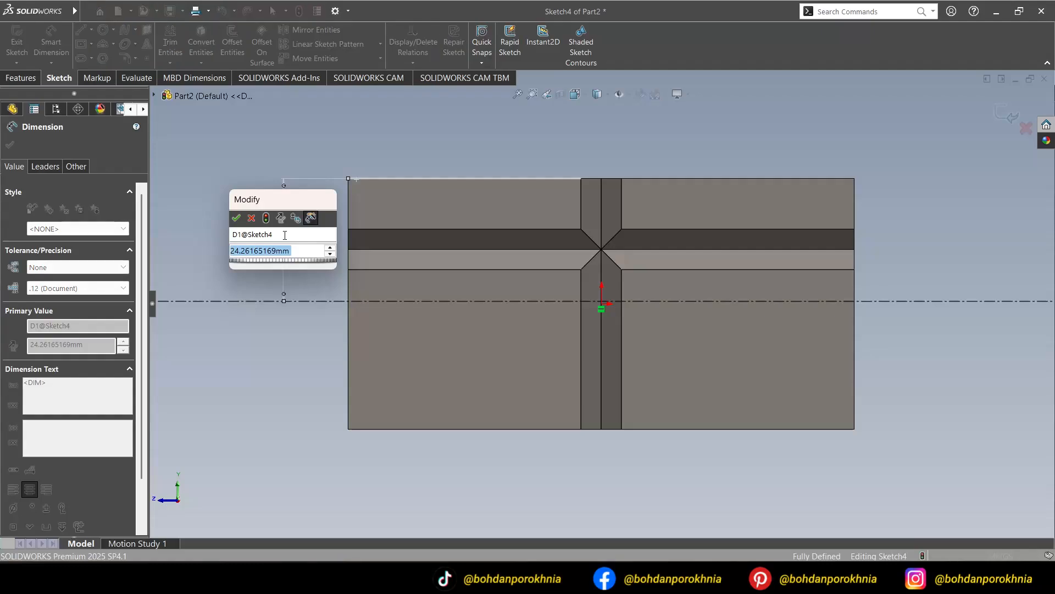
{"action": "type", "text": "30"}
{"action": "key", "text": "Return"}
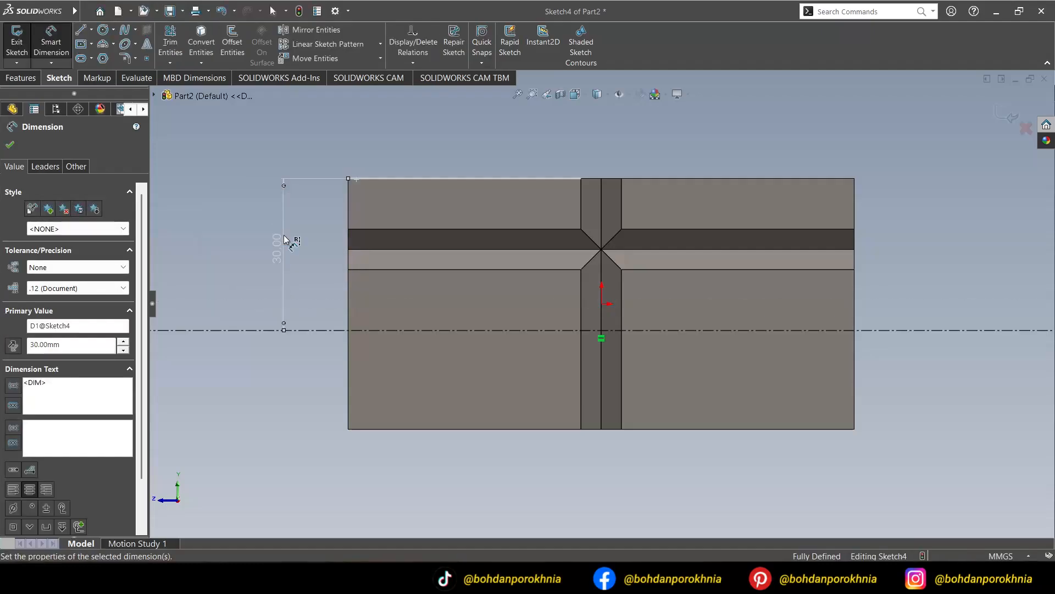
{"action": "left_click", "coordinate": [9, 145]}
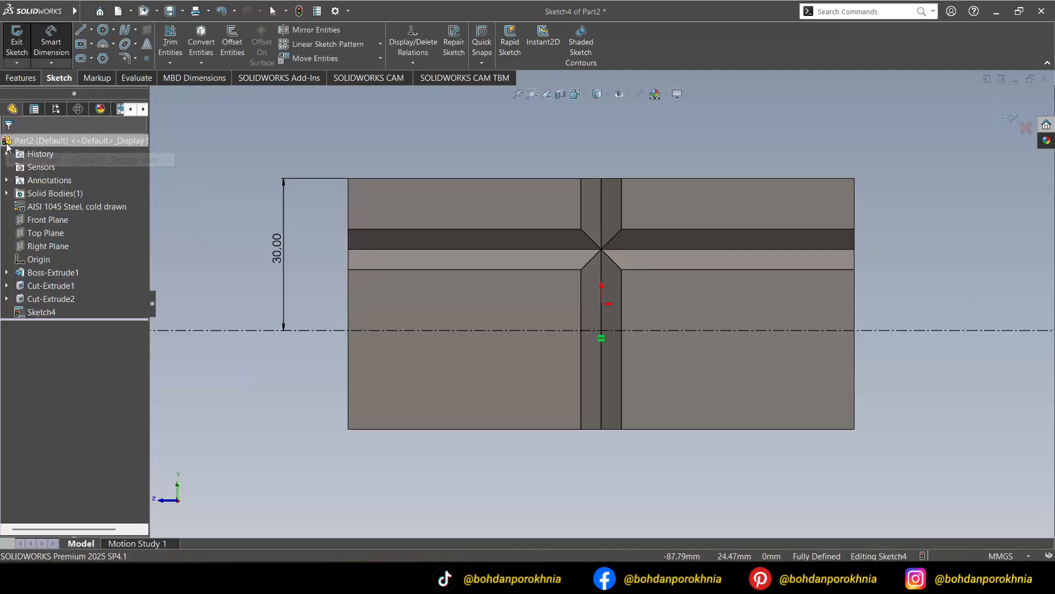
Step: Place two sketch points on the construction line, about 31 mm and 32 mm from the origin on opposite sides of the vertical groove
{"action": "left_click", "coordinate": [146, 59]}
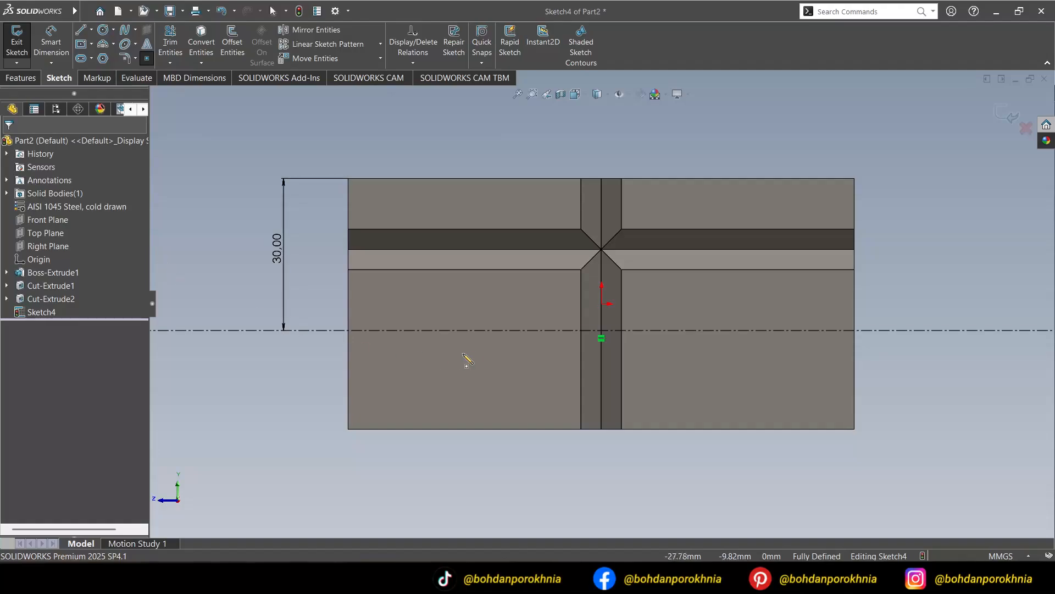
{"action": "left_click", "coordinate": [445, 331]}
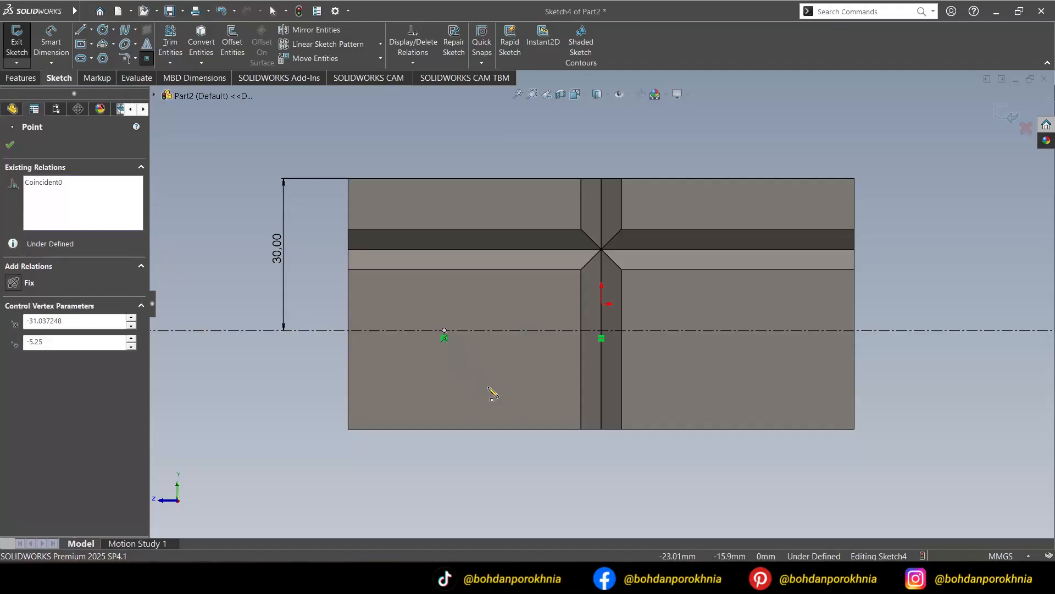
{"action": "left_click", "coordinate": [761, 332]}
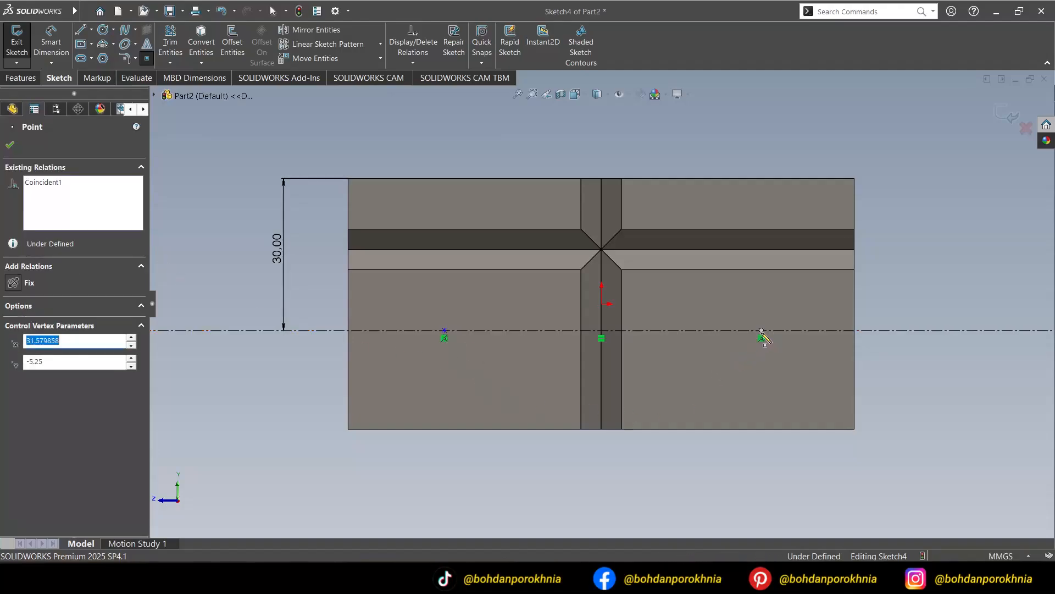
{"action": "left_click", "coordinate": [10, 147]}
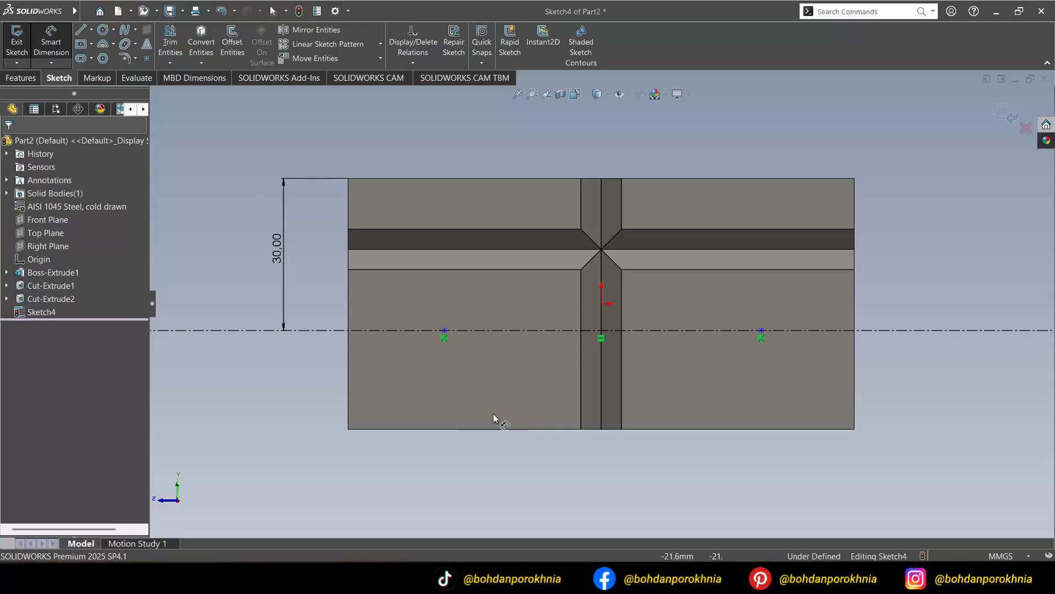
Step: Dimension the horizontal distance from the left sketch point to the origin as 27.50 mm
{"action": "left_click", "coordinate": [444, 331]}
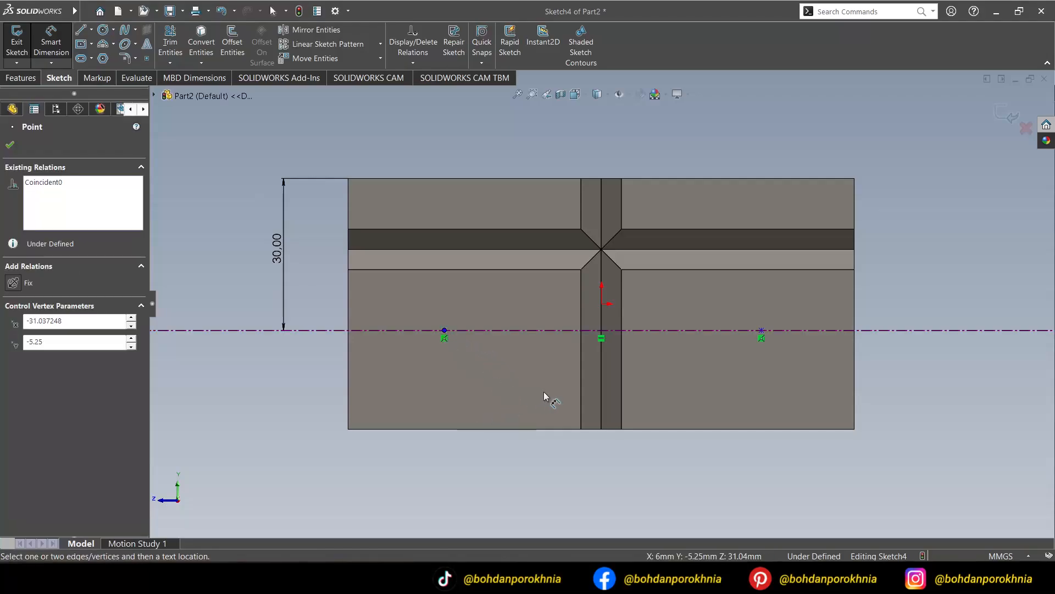
{"action": "left_click", "coordinate": [601, 304]}
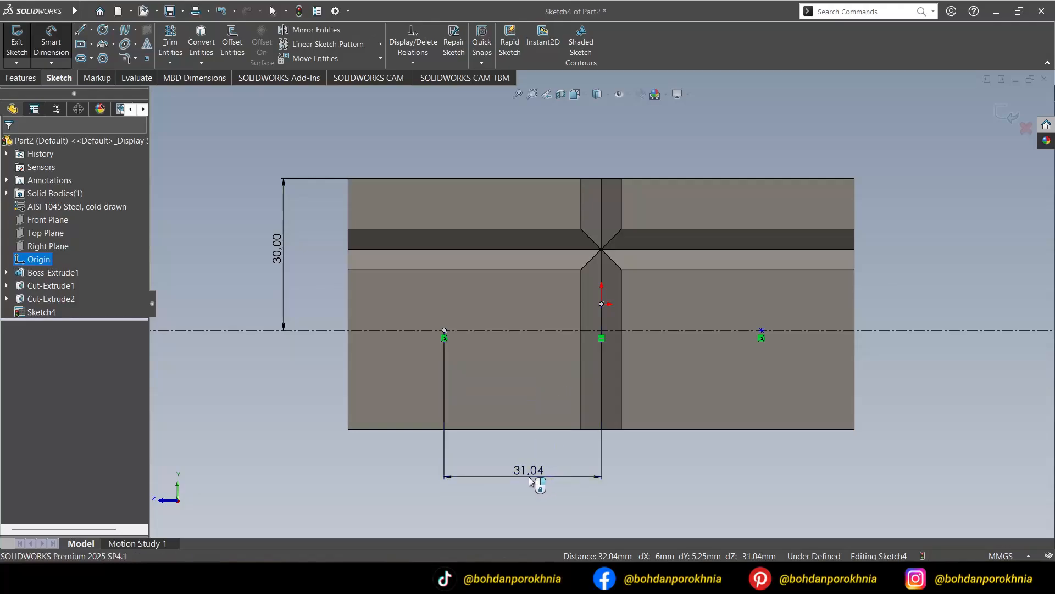
{"action": "left_click", "coordinate": [531, 478]}
{"action": "type", "text": "2"}
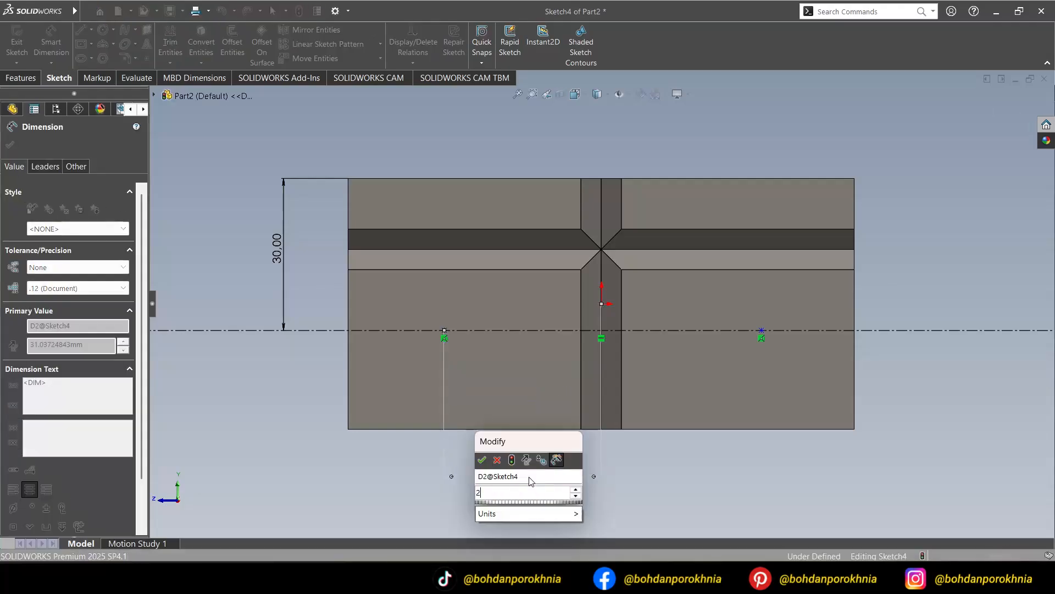
{"action": "type", "text": "7.50"}
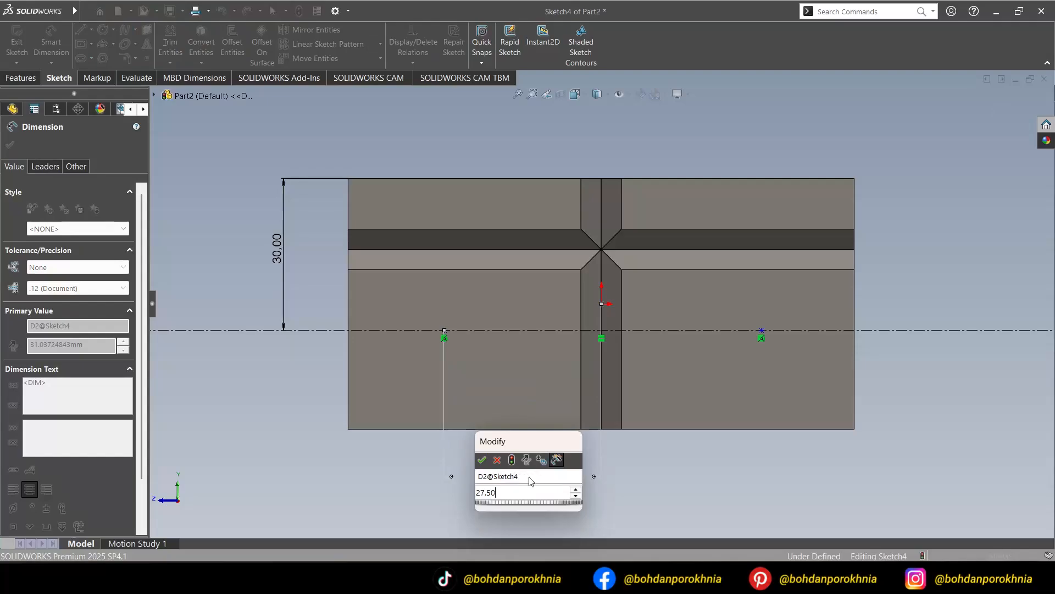
{"action": "key", "text": "Return"}
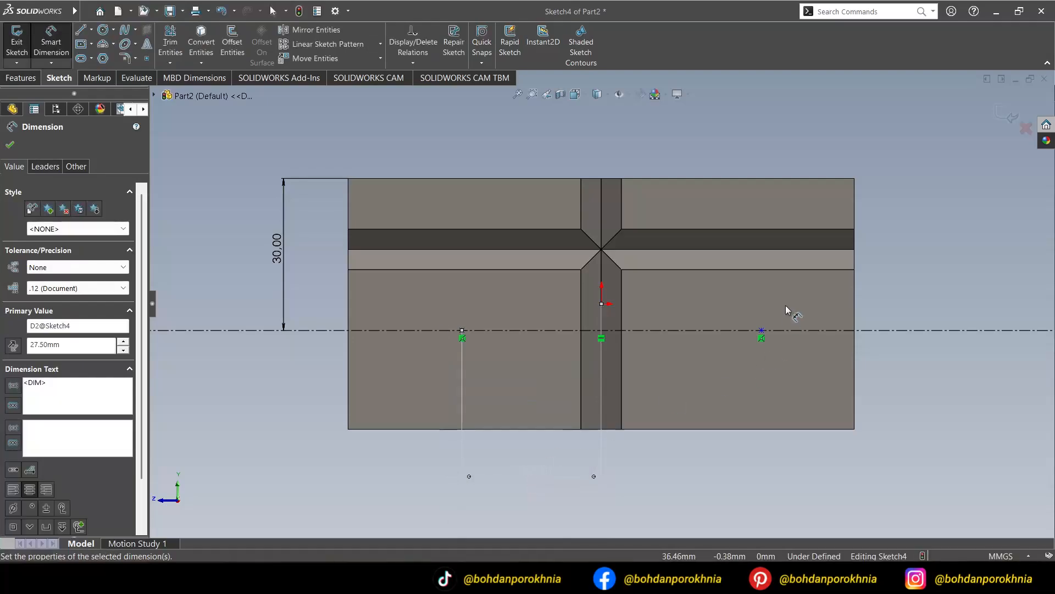
Step: Dimension the distance between the two sketch points as 55 mm and finish the sketch
{"action": "left_click", "coordinate": [761, 333]}
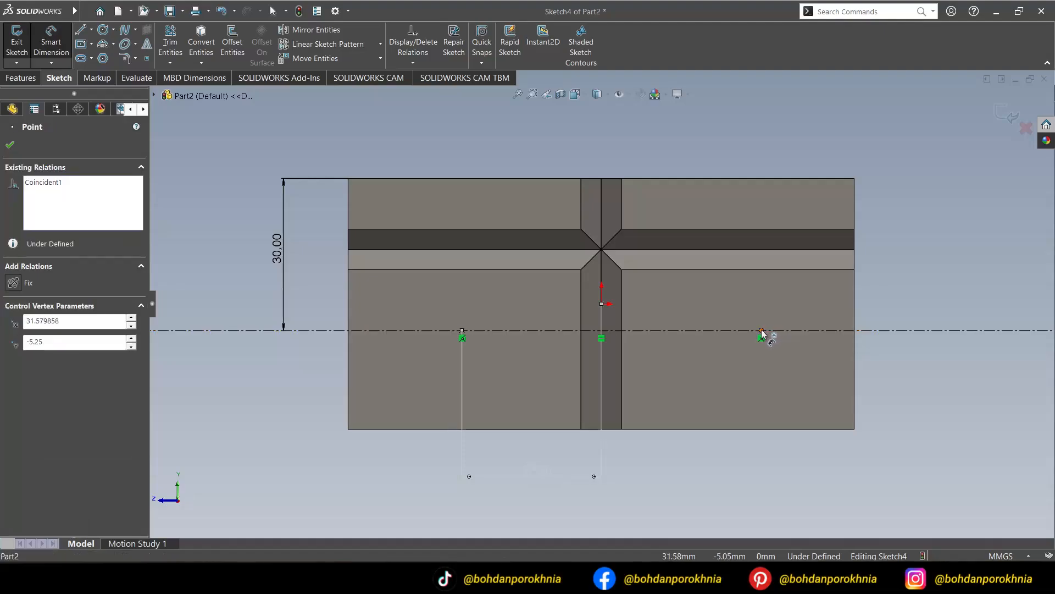
{"action": "left_click", "coordinate": [463, 330]}
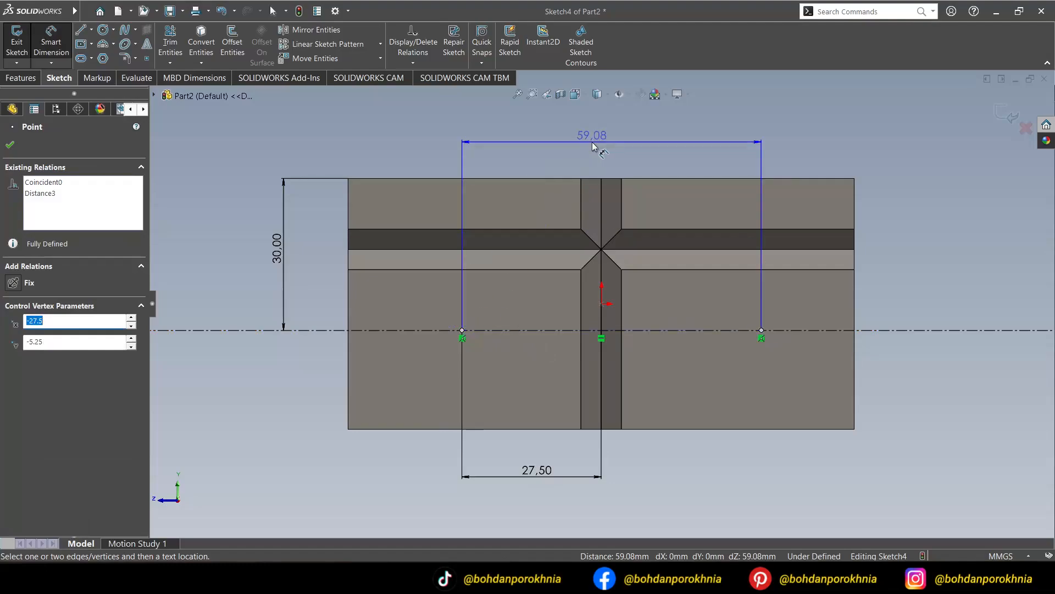
{"action": "left_click", "coordinate": [598, 144]}
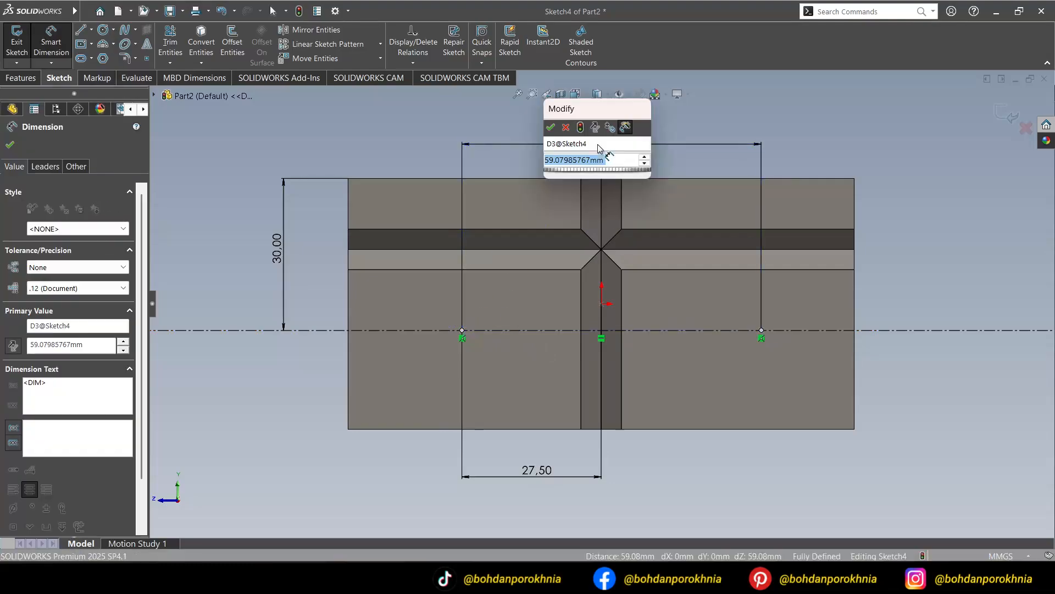
{"action": "type", "text": "55"}
{"action": "key", "text": "Return"}
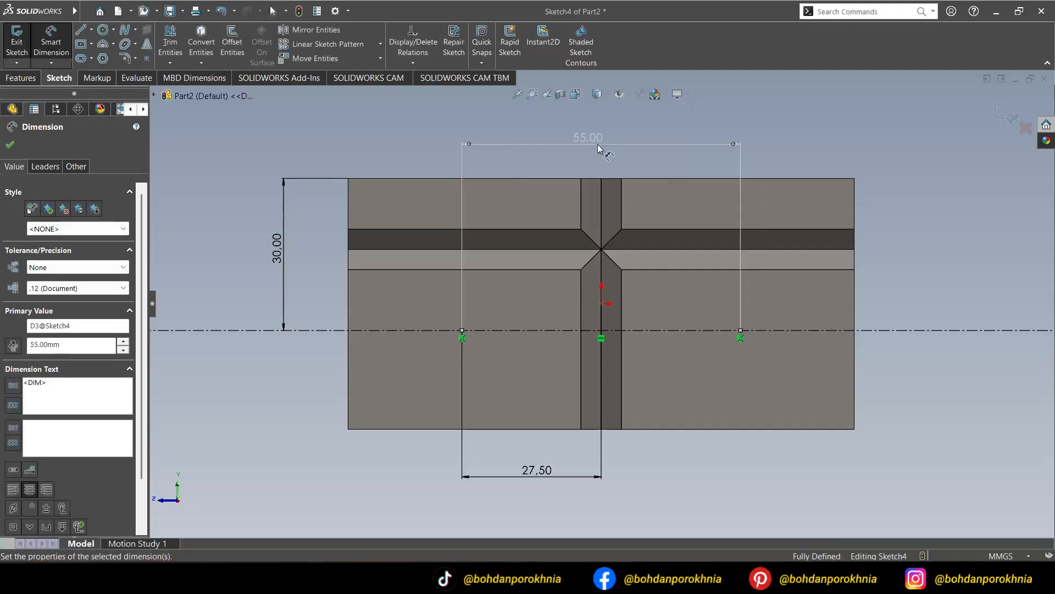
{"action": "left_click", "coordinate": [9, 147]}
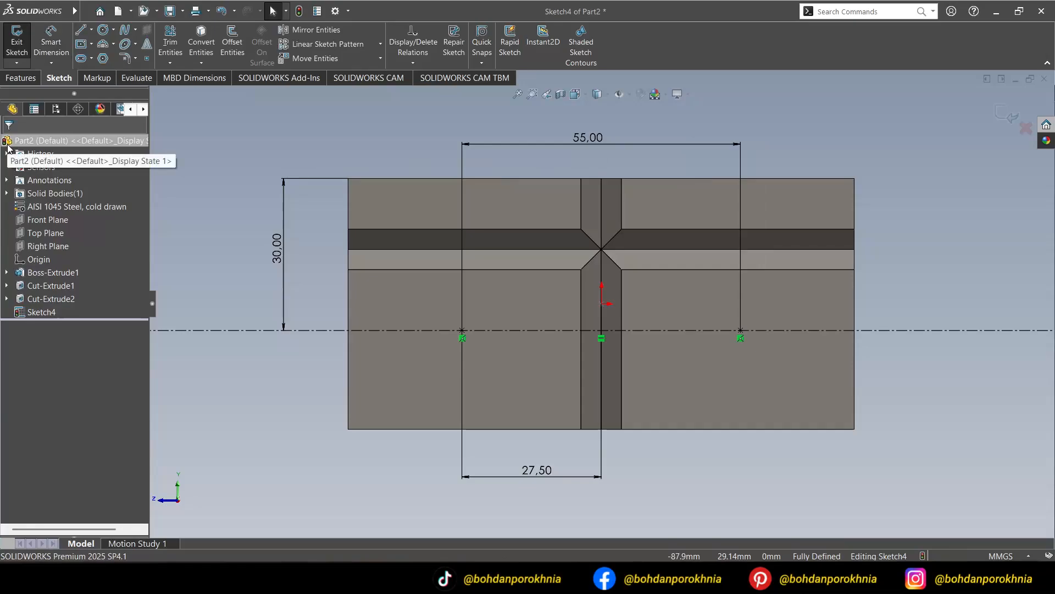
{"action": "left_click", "coordinate": [1007, 114]}
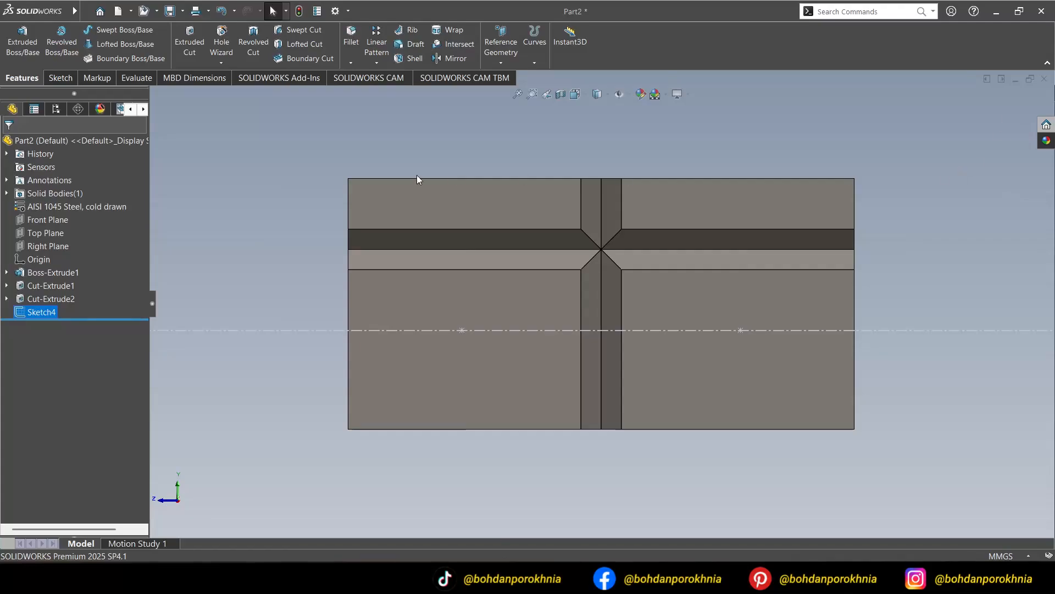
Step: Create ISO 7046-1 flat countersunk M6 holes with Normal fit, Blind 14 mm deep, at both sketch points using Hole Wizard
{"action": "left_click", "coordinate": [222, 46]}
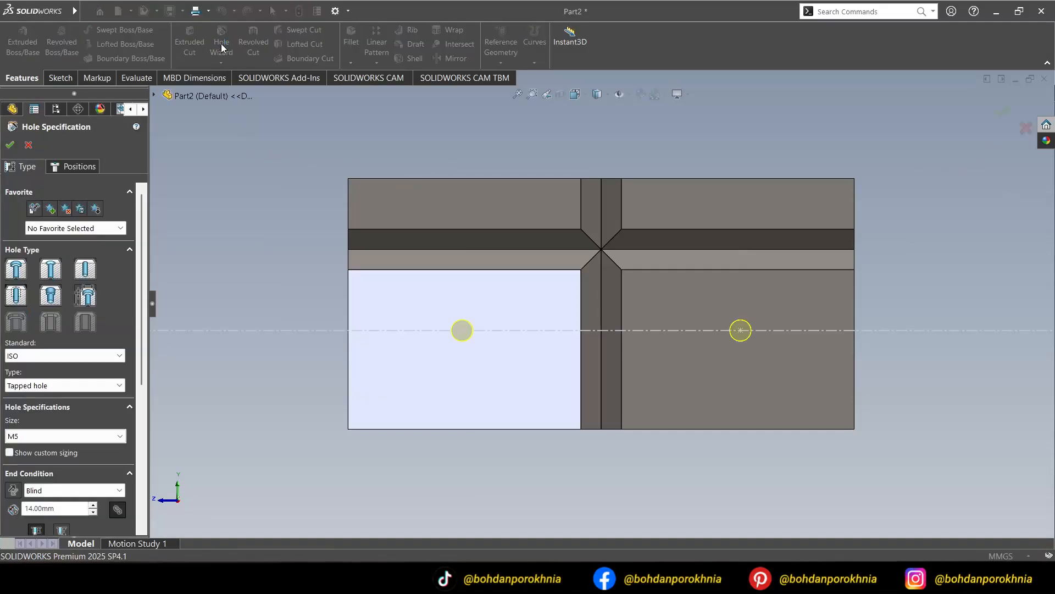
{"action": "left_click", "coordinate": [52, 269]}
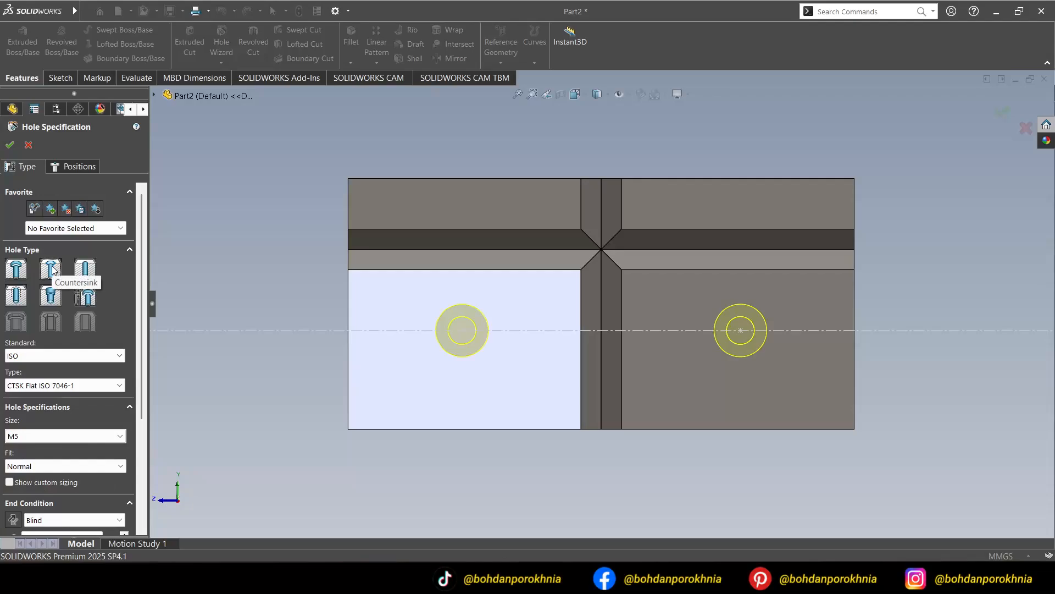
{"action": "left_click_drag", "start_coordinate": [144, 354], "coordinate": [145, 416]}
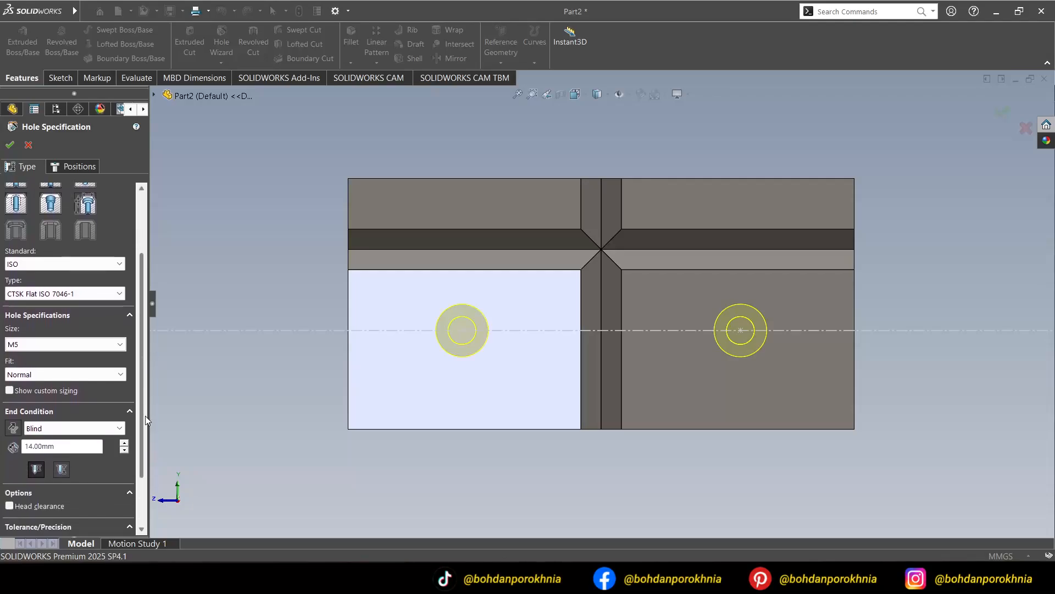
{"action": "left_click", "coordinate": [117, 346]}
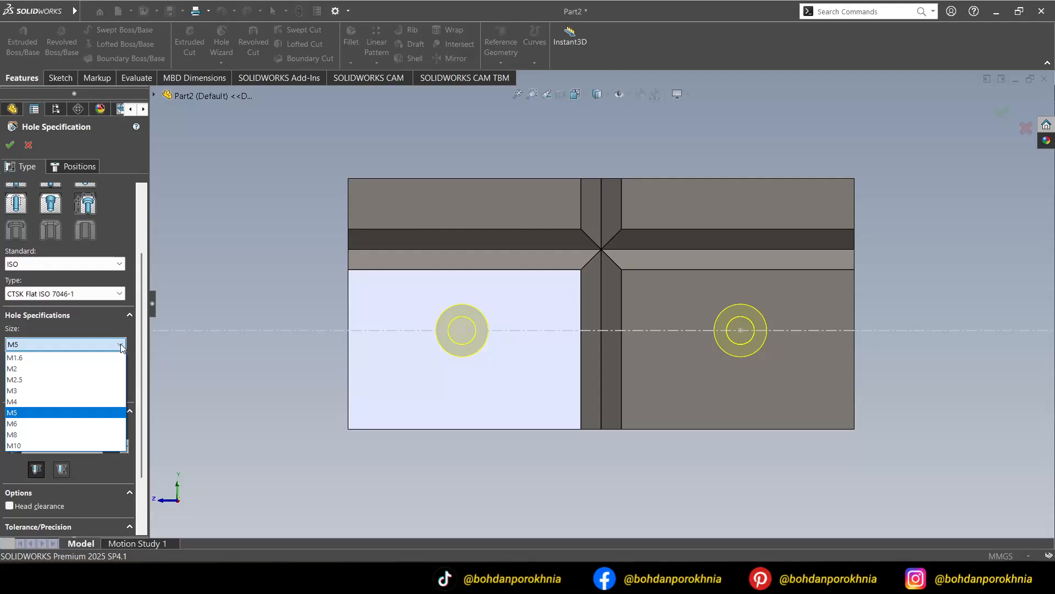
{"action": "left_click", "coordinate": [73, 424]}
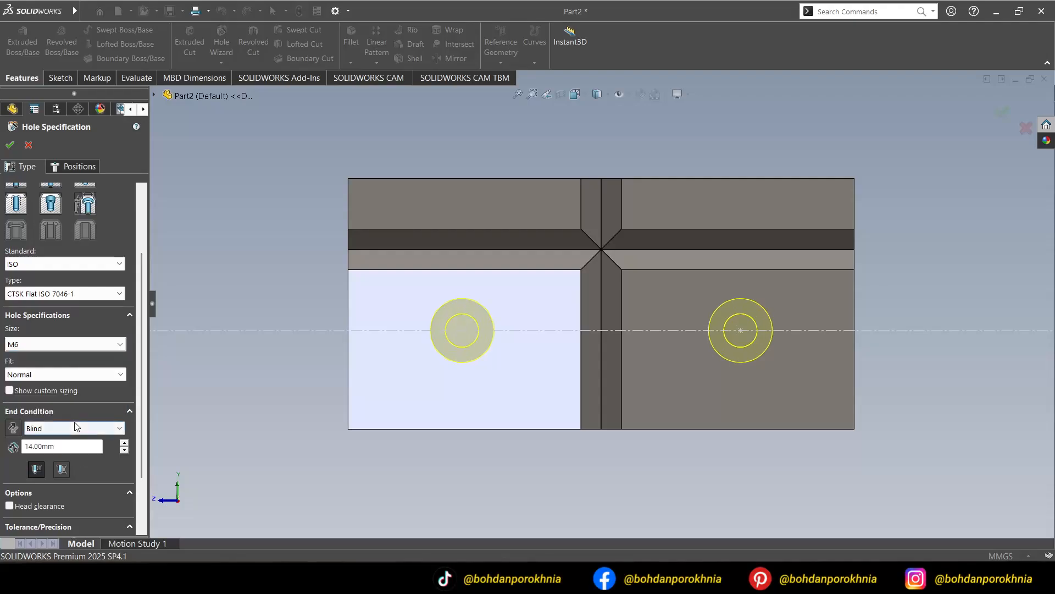
{"action": "left_click_drag", "start_coordinate": [139, 364], "coordinate": [147, 298]}
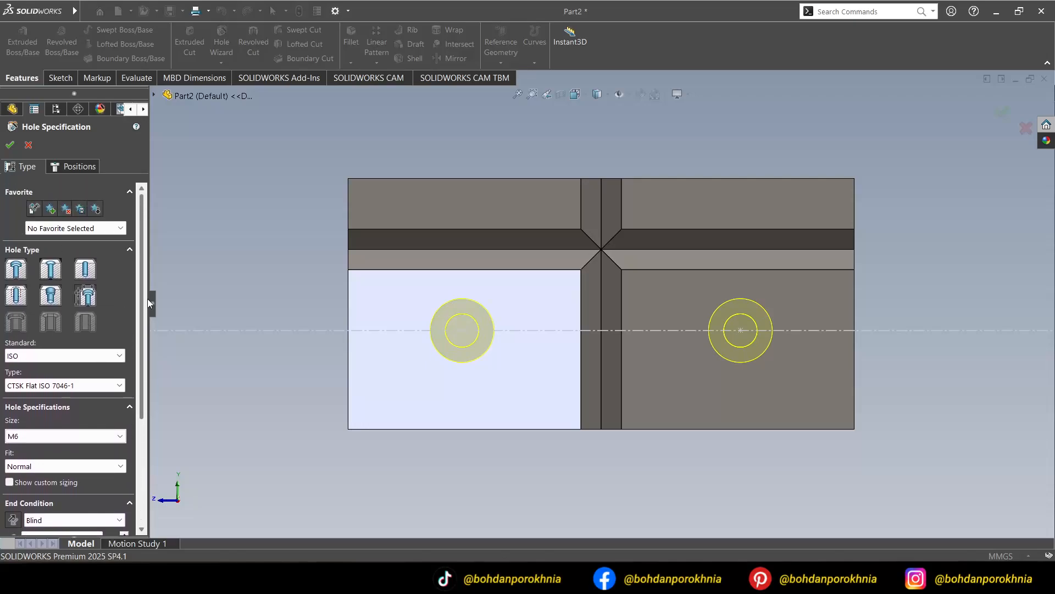
{"action": "left_click", "coordinate": [77, 166]}
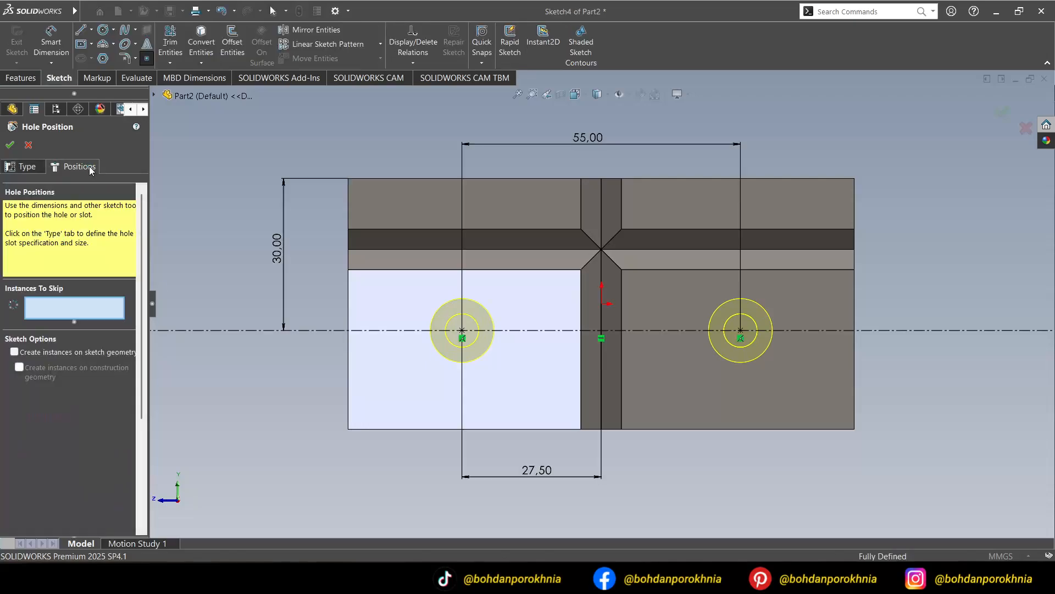
{"action": "left_click", "coordinate": [9, 145]}
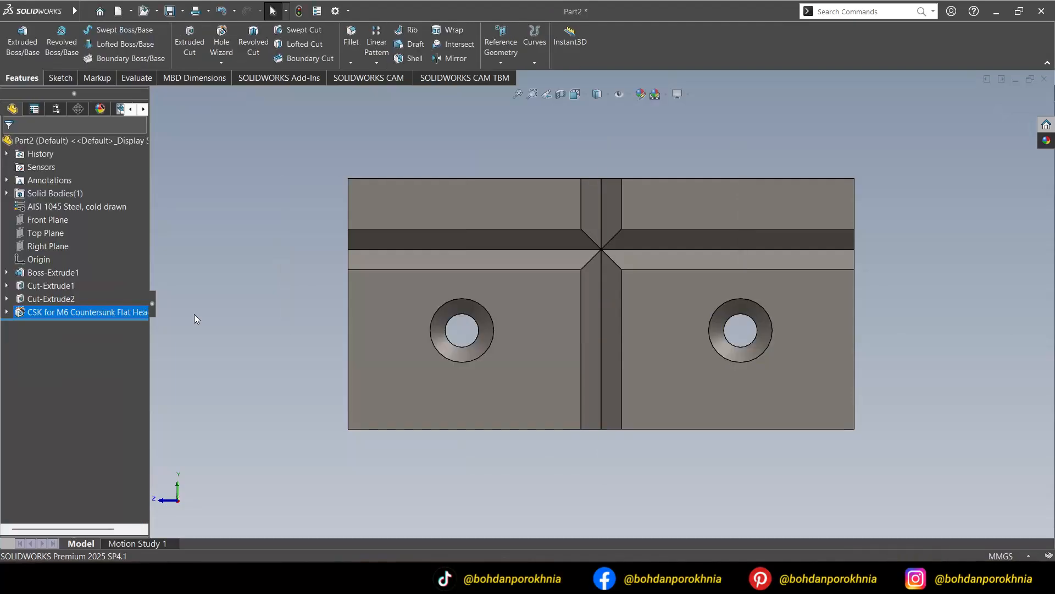
{"action": "middle_click_drag", "start_coordinate": [258, 475], "coordinate": [412, 490]}
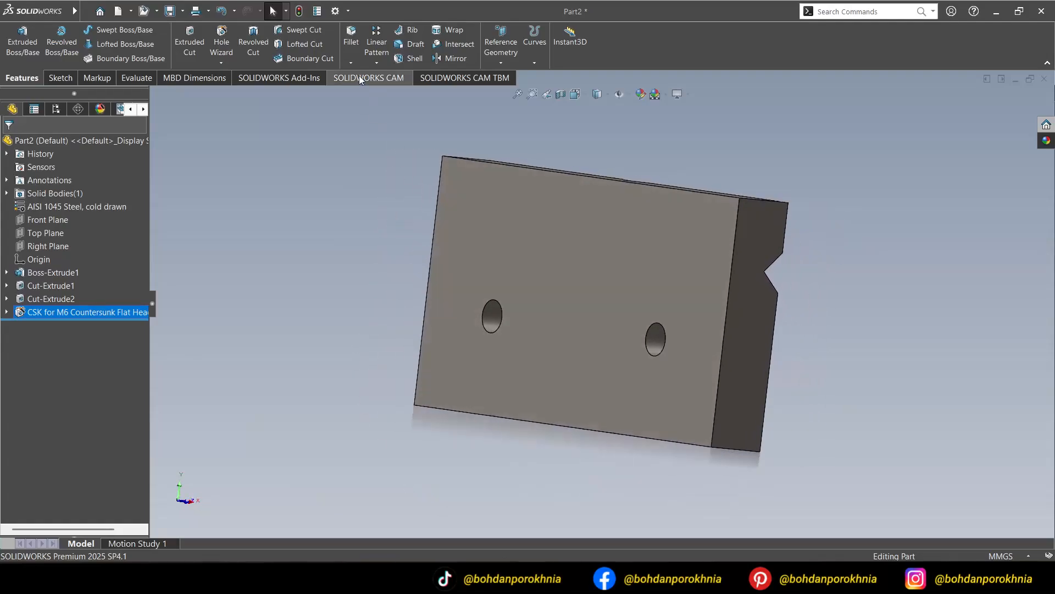
Step: Fillet the edges of the flat back face opposite the V-grooves, including the hole rims, with a 0.25 mm radius
{"action": "left_click", "coordinate": [352, 48]}
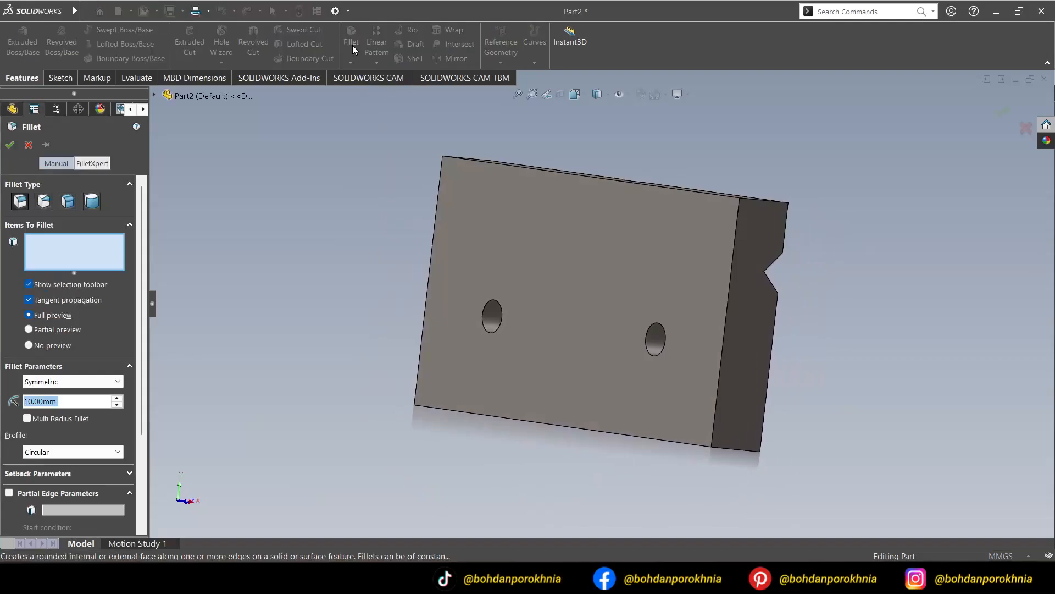
{"action": "type", "text": "0.25"}
{"action": "key", "text": "Return"}
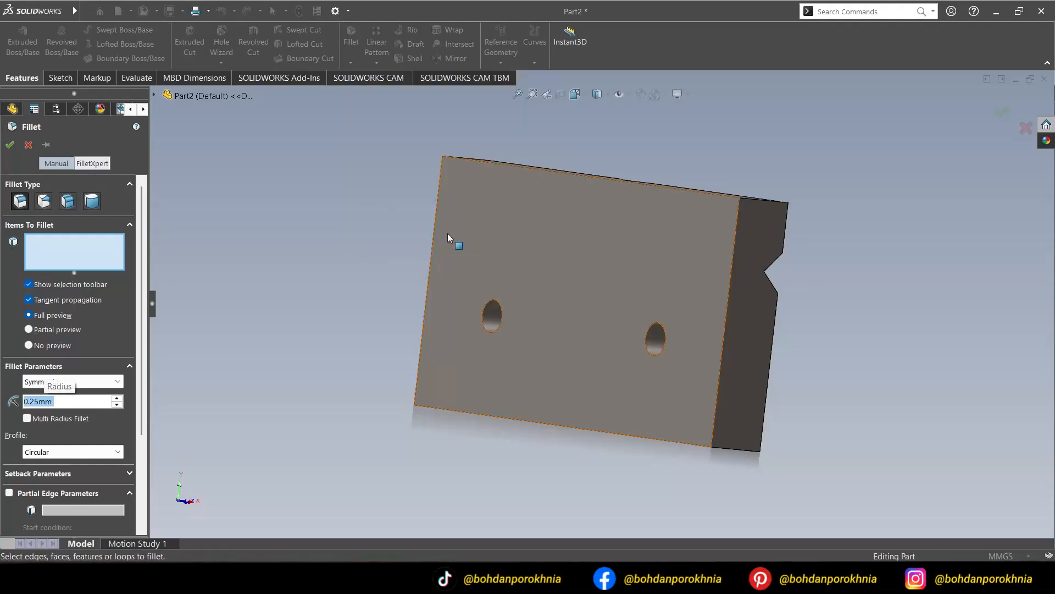
{"action": "left_click", "coordinate": [567, 296]}
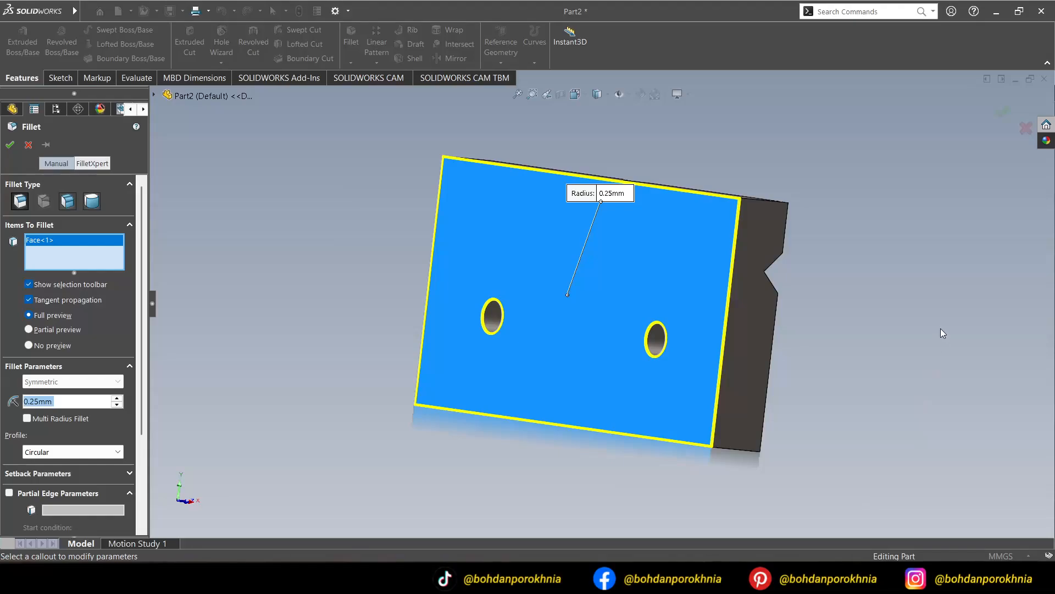
{"action": "left_click", "coordinate": [1000, 109]}
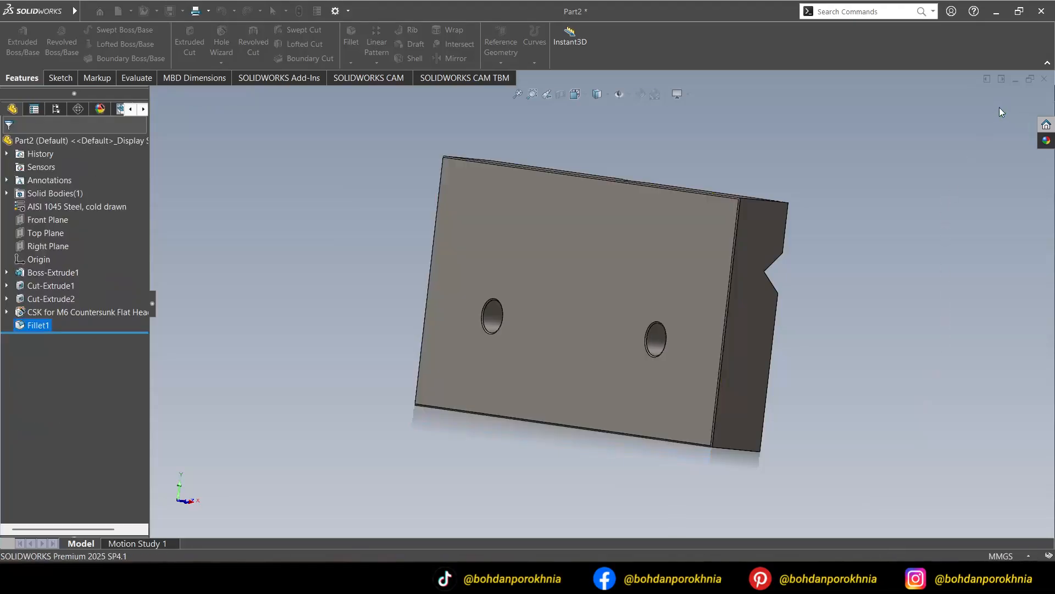
Step: Apply the matte steel appearance to the whole part and change its colour to dark grey
{"action": "middle_click_drag", "start_coordinate": [922, 413], "coordinate": [829, 394]}
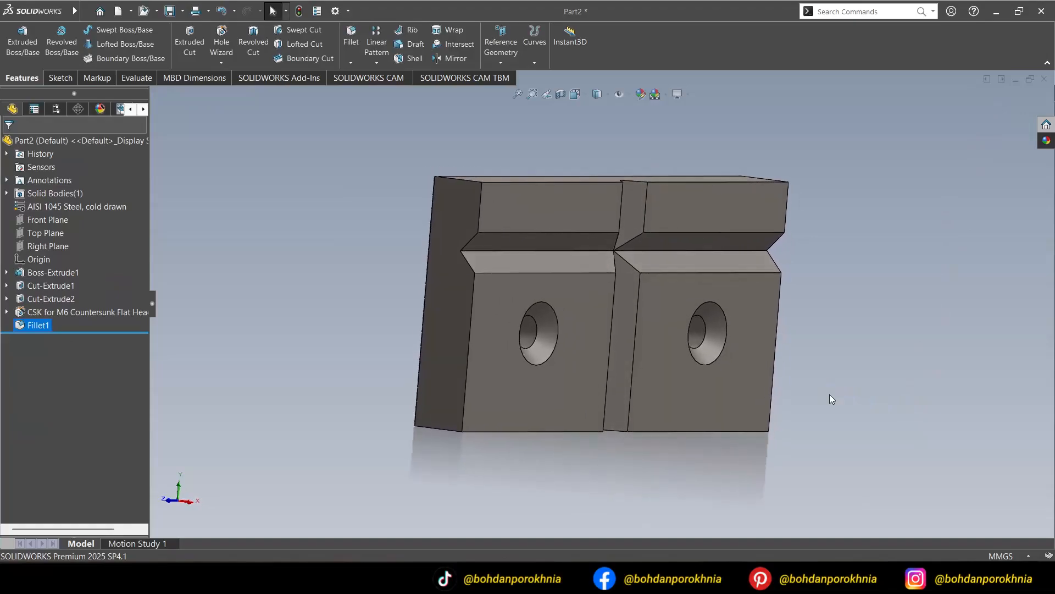
{"action": "left_click", "coordinate": [114, 143]}
{"action": "key", "text": "ctrl+z"}
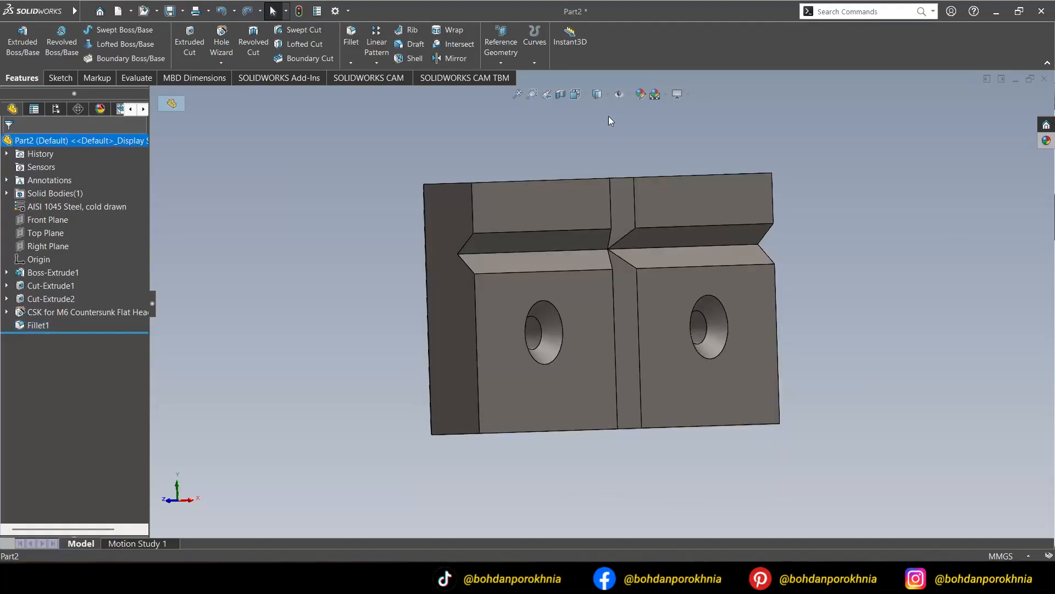
{"action": "left_click", "coordinate": [641, 95]}
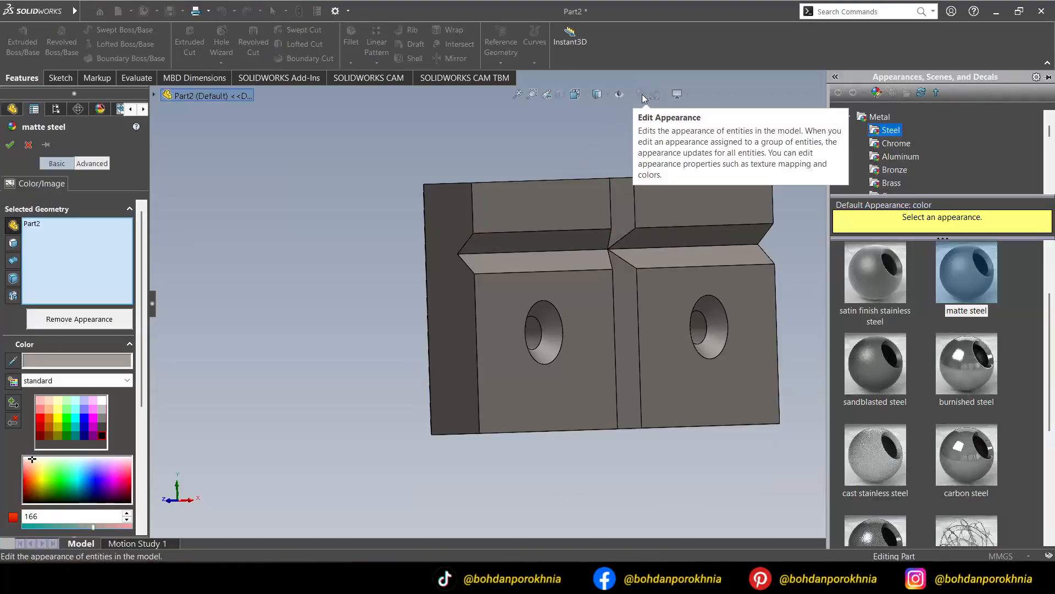
{"action": "left_click", "coordinate": [975, 278]}
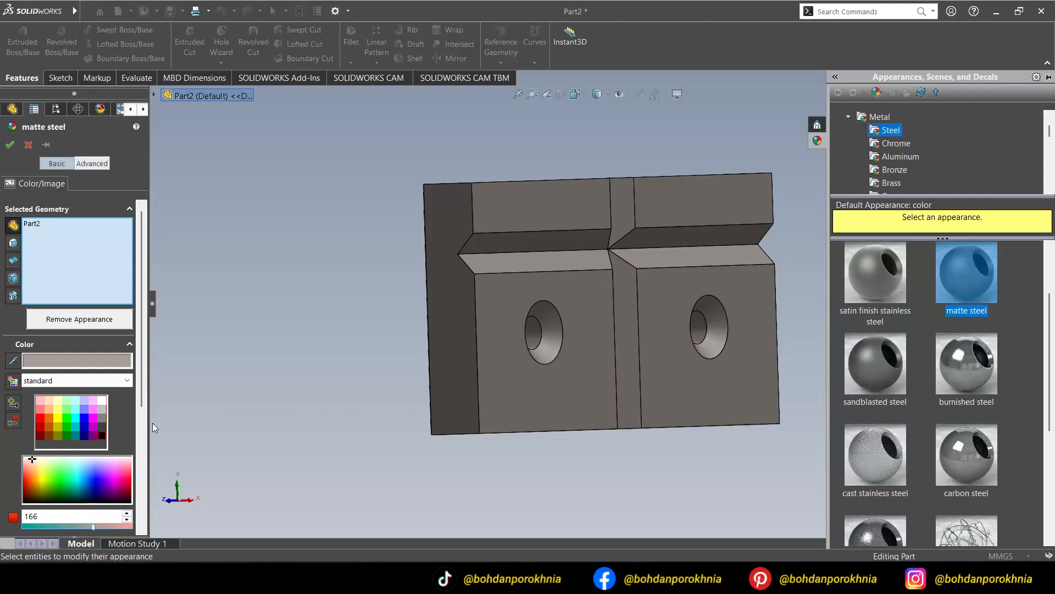
{"action": "left_click", "coordinate": [102, 431]}
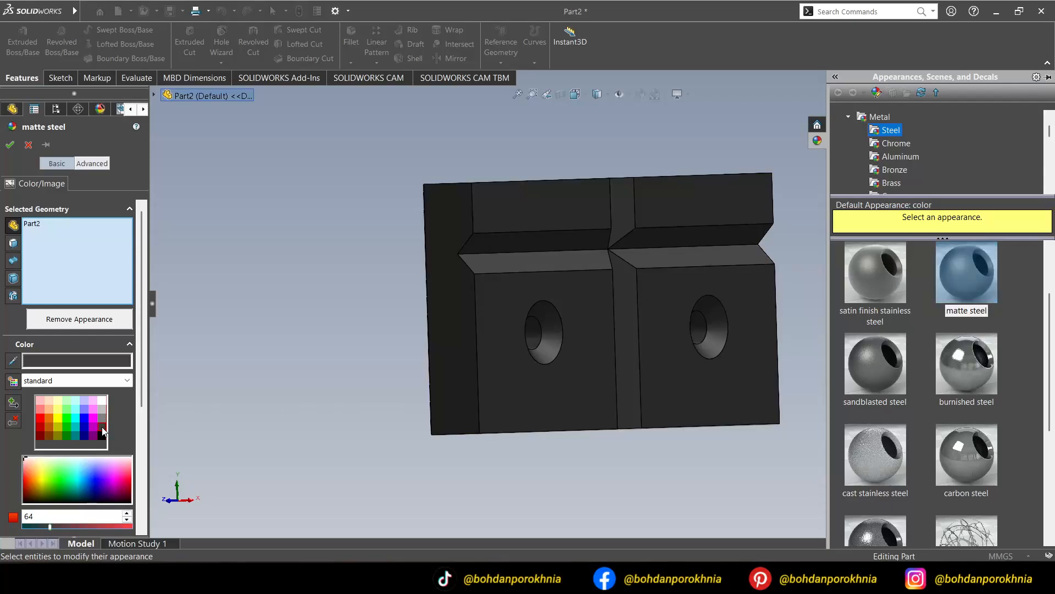
{"action": "left_click", "coordinate": [10, 145]}
{"action": "middle_click_drag", "start_coordinate": [724, 502], "coordinate": [532, 480]}
Step: Create a new part and assign it the material AISI 1045 Steel, cold drawn
{"action": "key", "text": "ctrl+n"}
{"action": "left_click", "coordinate": [575, 407]}
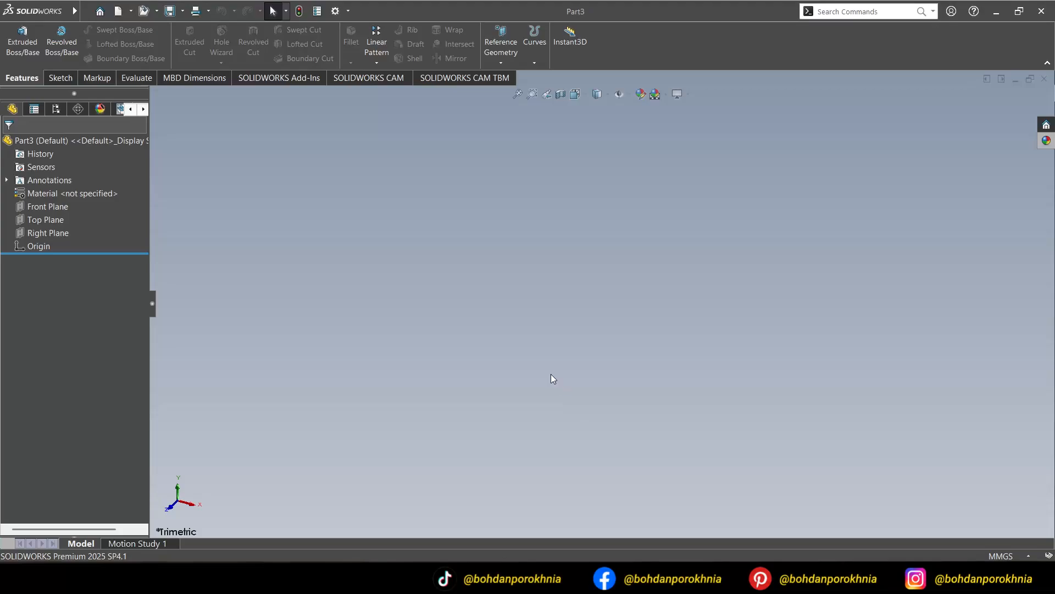
{"action": "right_click", "coordinate": [97, 193]}
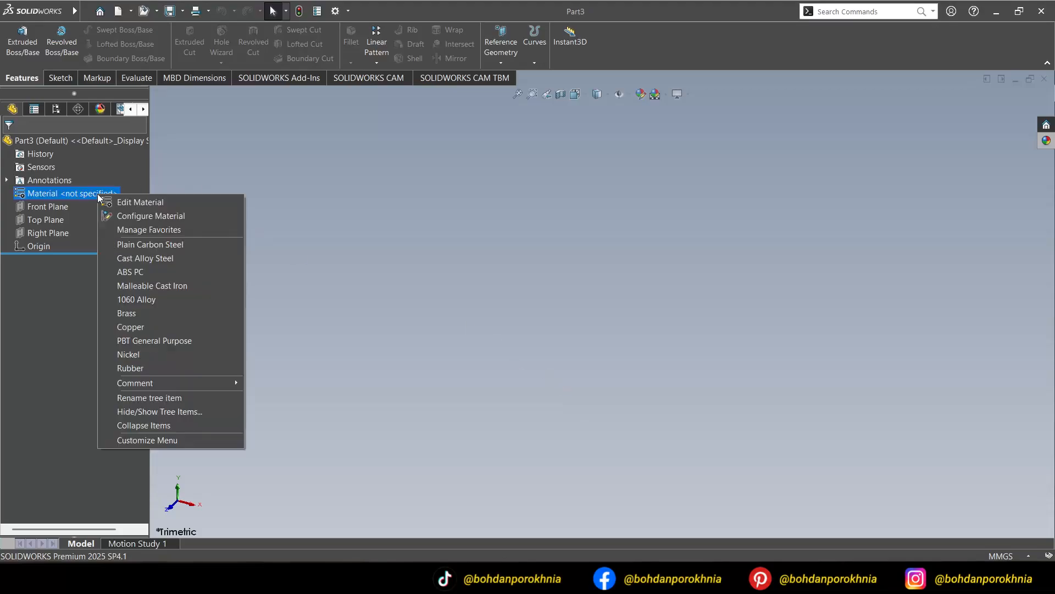
{"action": "left_click", "coordinate": [126, 202]}
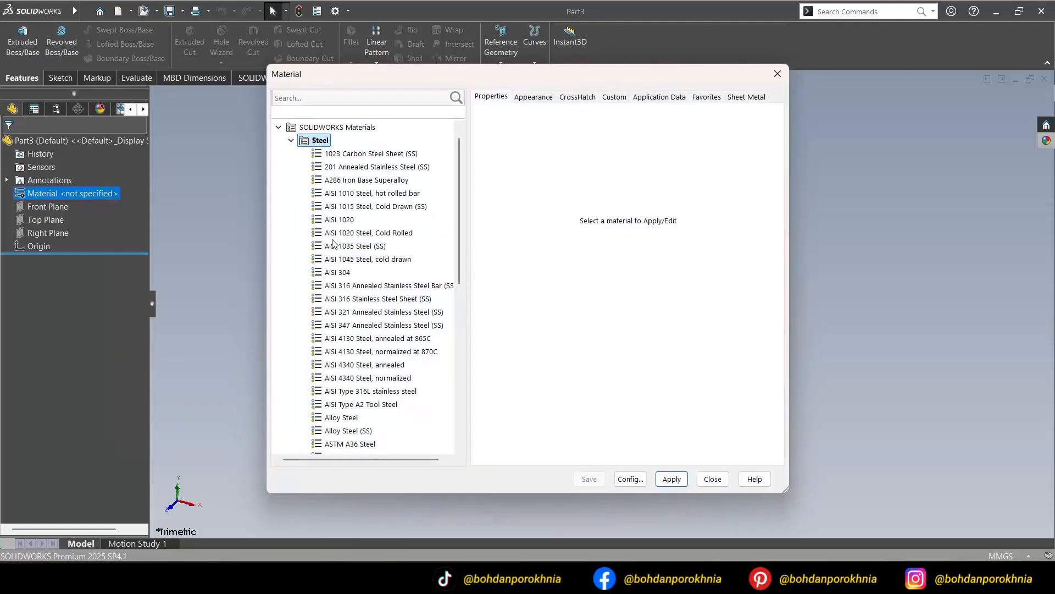
{"action": "double_click", "coordinate": [358, 260]}
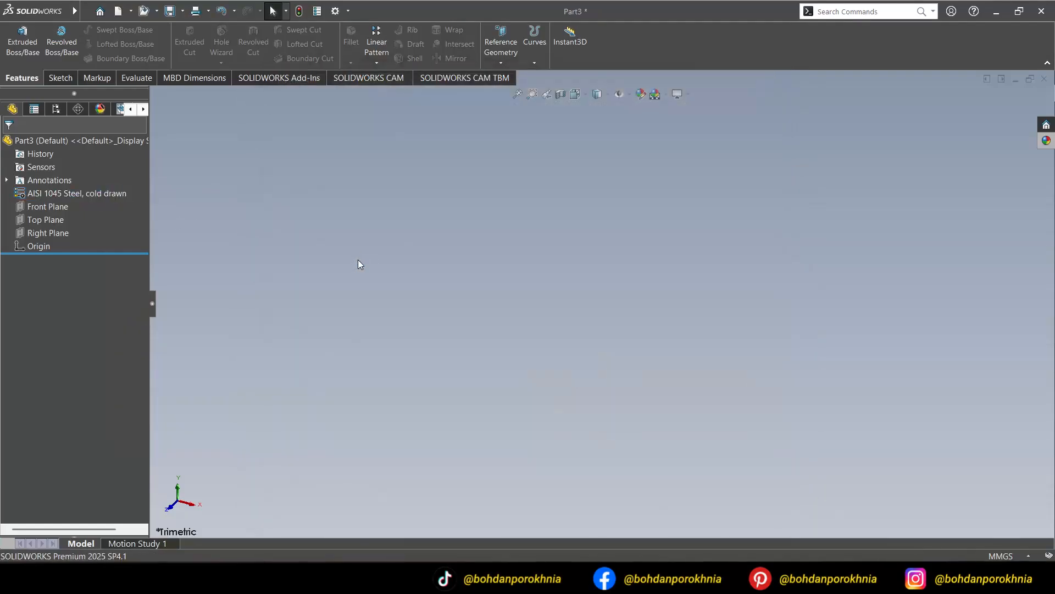
Step: Sketch a center rectangle of about 101 x 45 mm on the Top Plane, centred on the origin
{"action": "left_click", "coordinate": [58, 219]}
{"action": "left_click", "coordinate": [74, 206]}
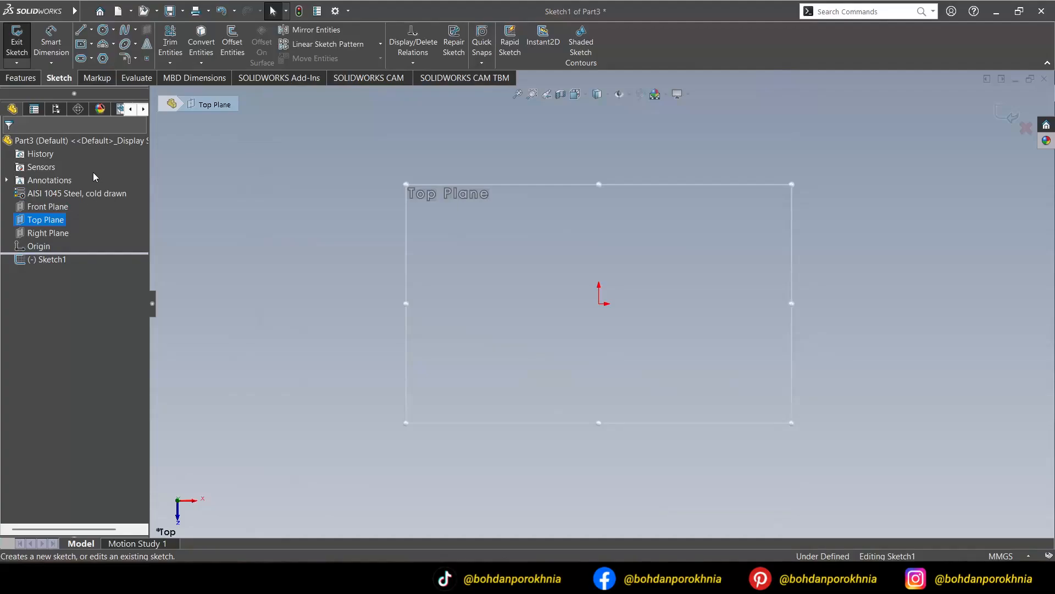
{"action": "left_click", "coordinate": [91, 44]}
{"action": "left_click", "coordinate": [97, 75]}
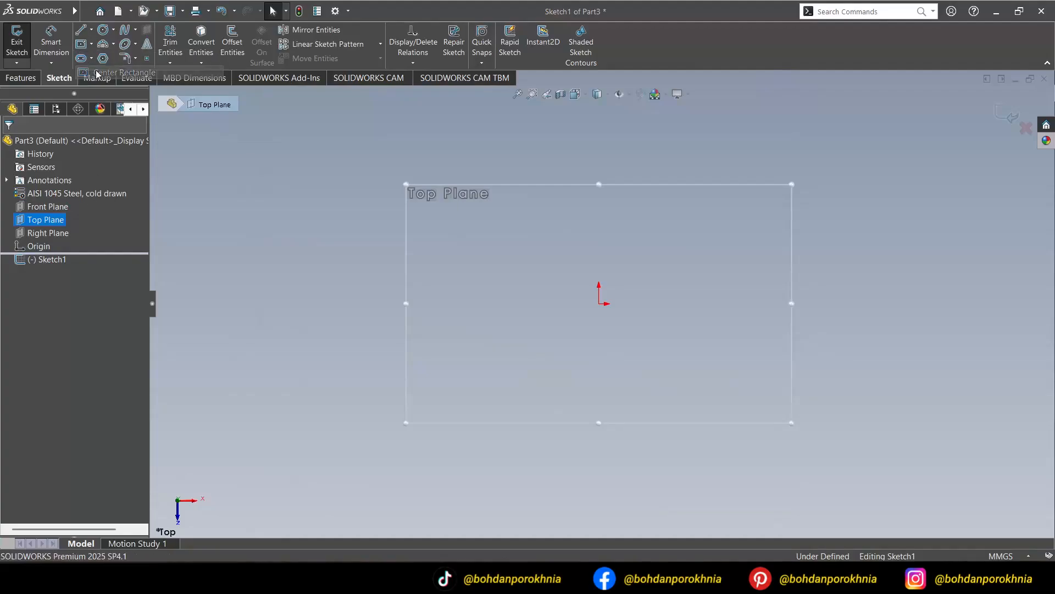
{"action": "left_click", "coordinate": [599, 304]}
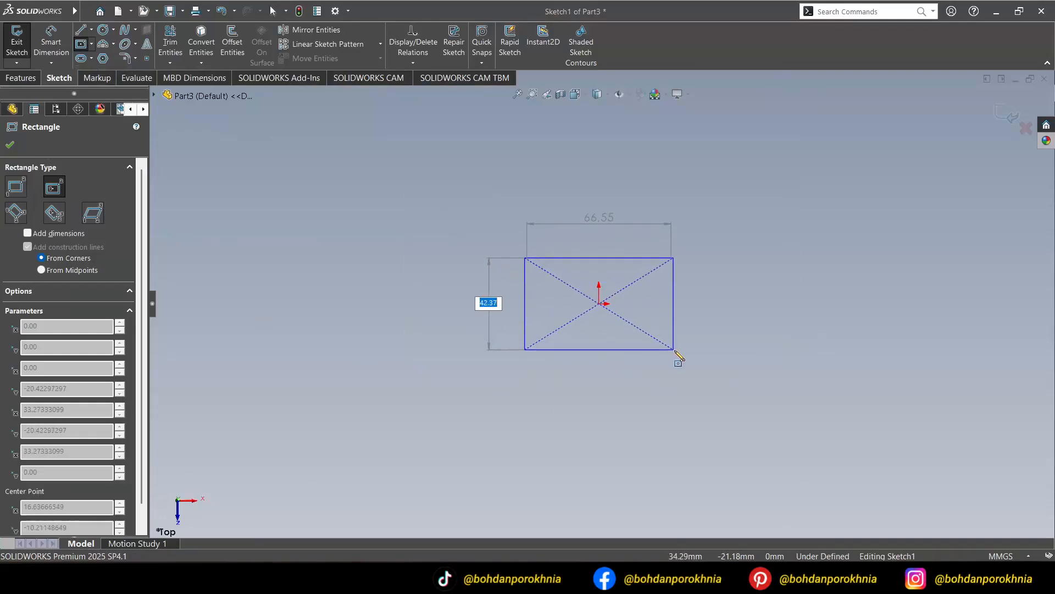
{"action": "left_click", "coordinate": [695, 353]}
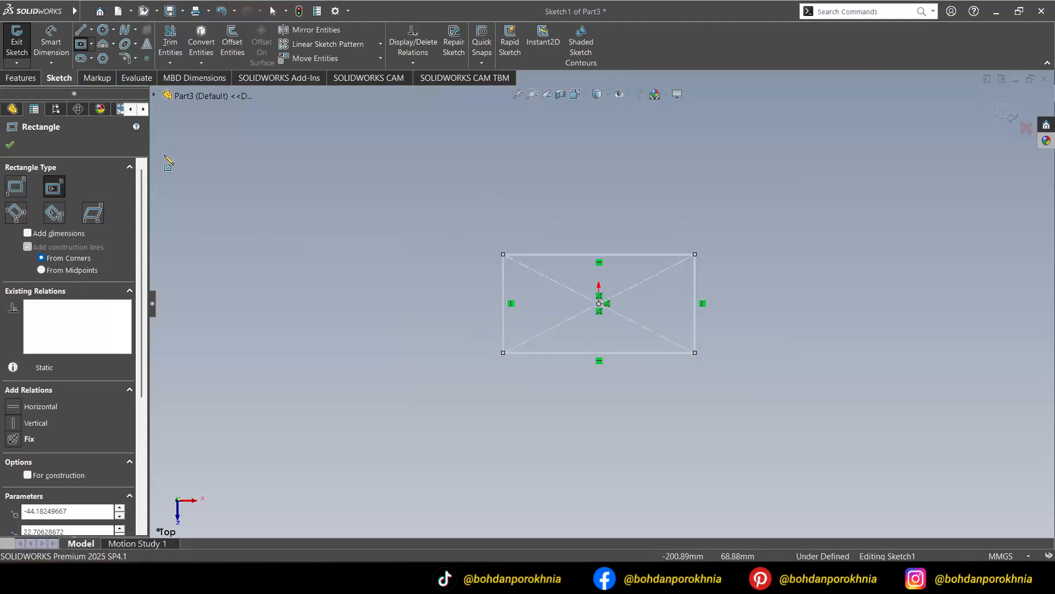
{"action": "key", "text": "Escape"}
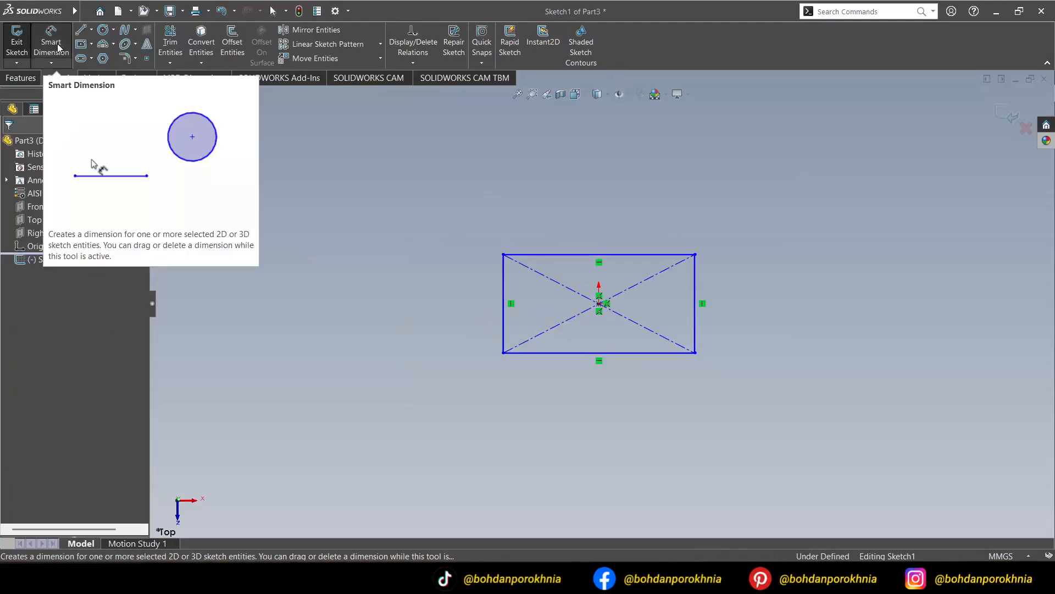
Step: Dimension the rectangle's vertical side as 52 mm
{"action": "left_click", "coordinate": [57, 48]}
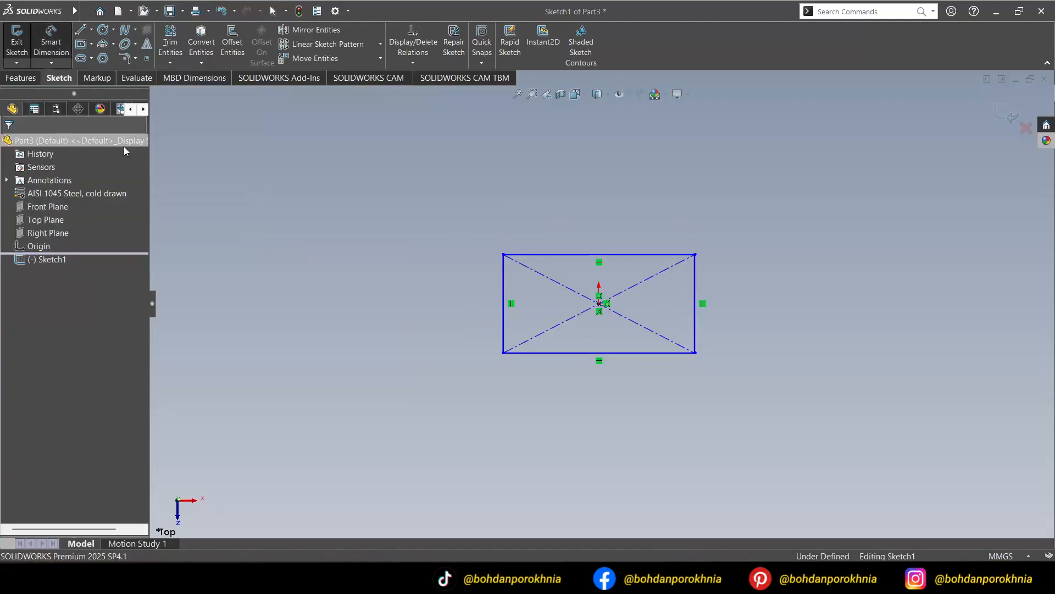
{"action": "left_click", "coordinate": [696, 341]}
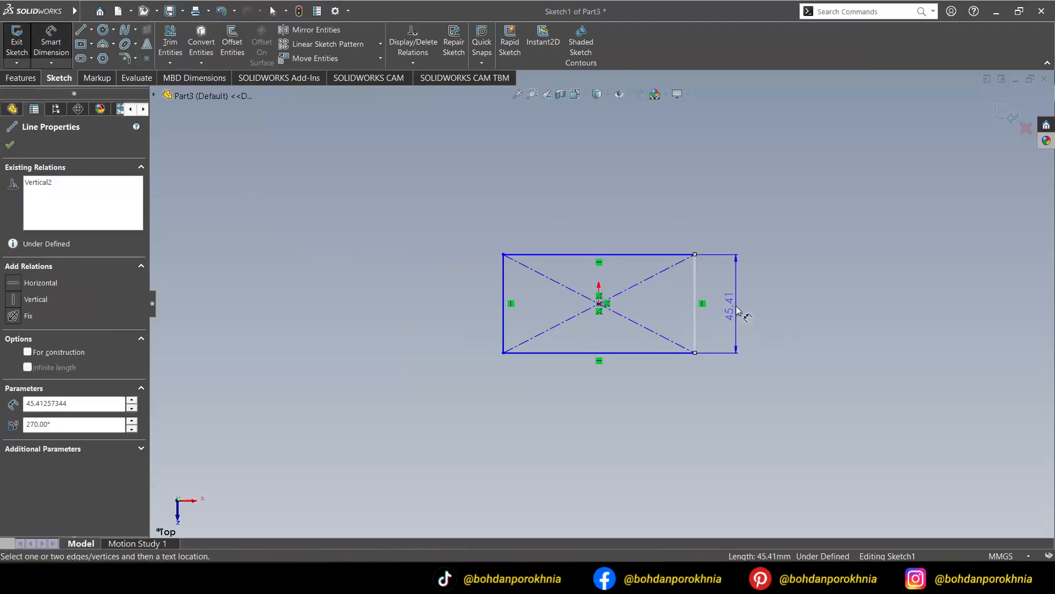
{"action": "left_click", "coordinate": [737, 310]}
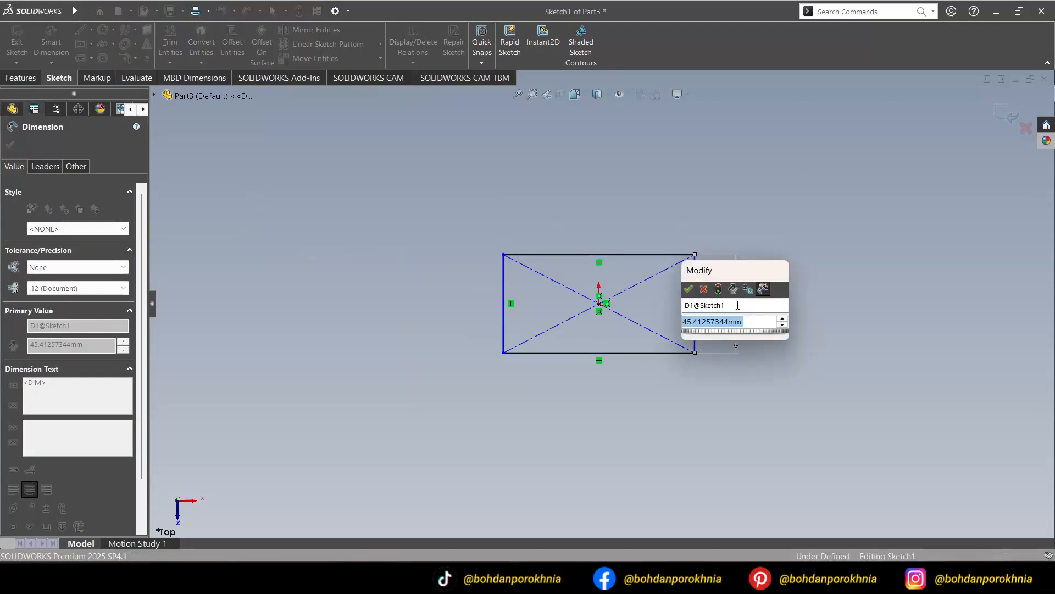
{"action": "type", "text": "52"}
{"action": "key", "text": "Return"}
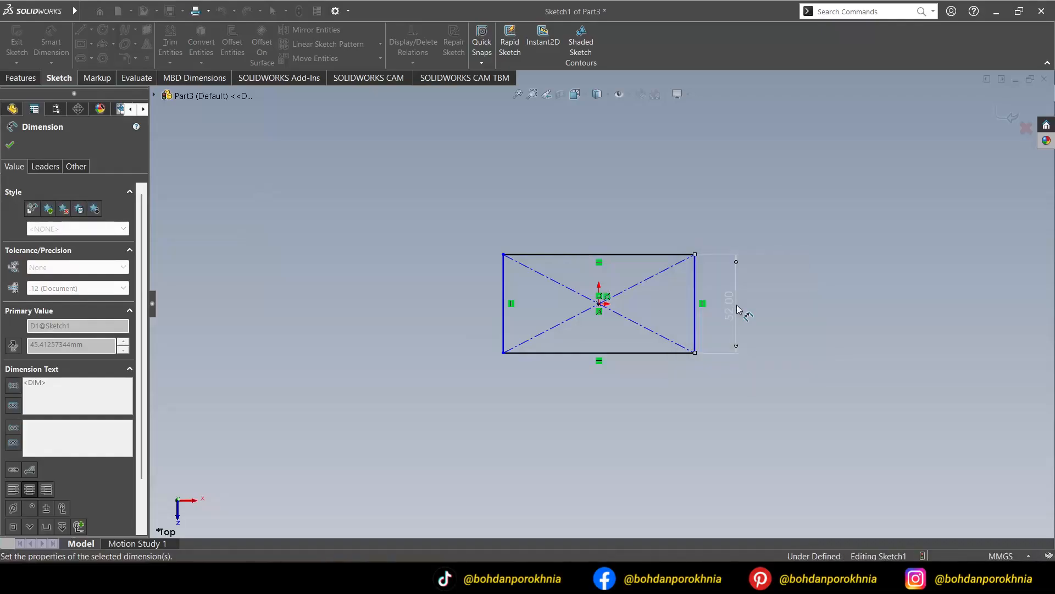
Step: Dimension the rectangle's horizontal side as 70 mm
{"action": "left_click", "coordinate": [570, 368]}
{"action": "left_click", "coordinate": [600, 394]}
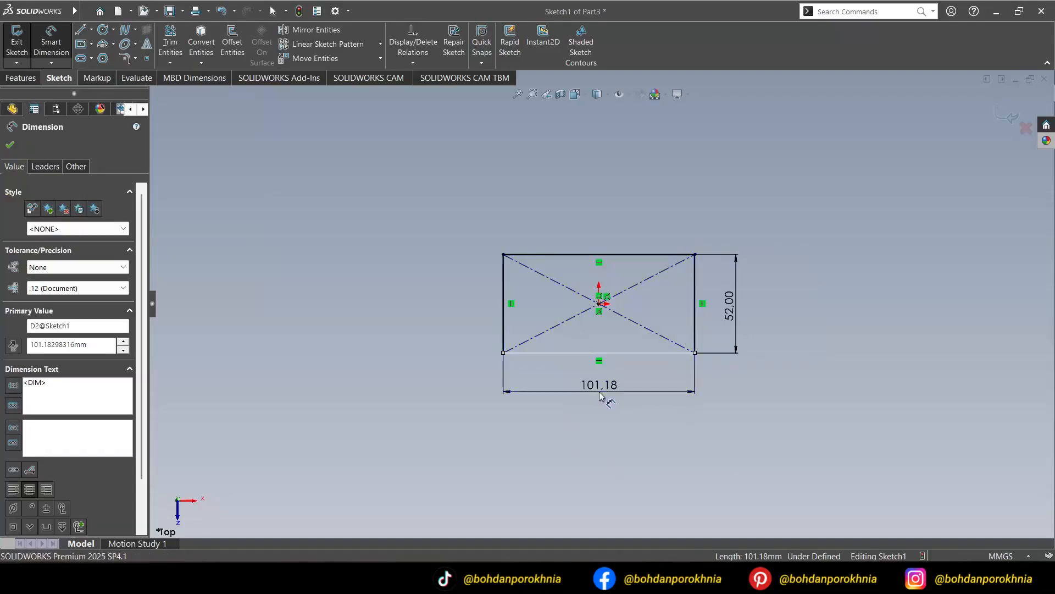
{"action": "type", "text": "70"}
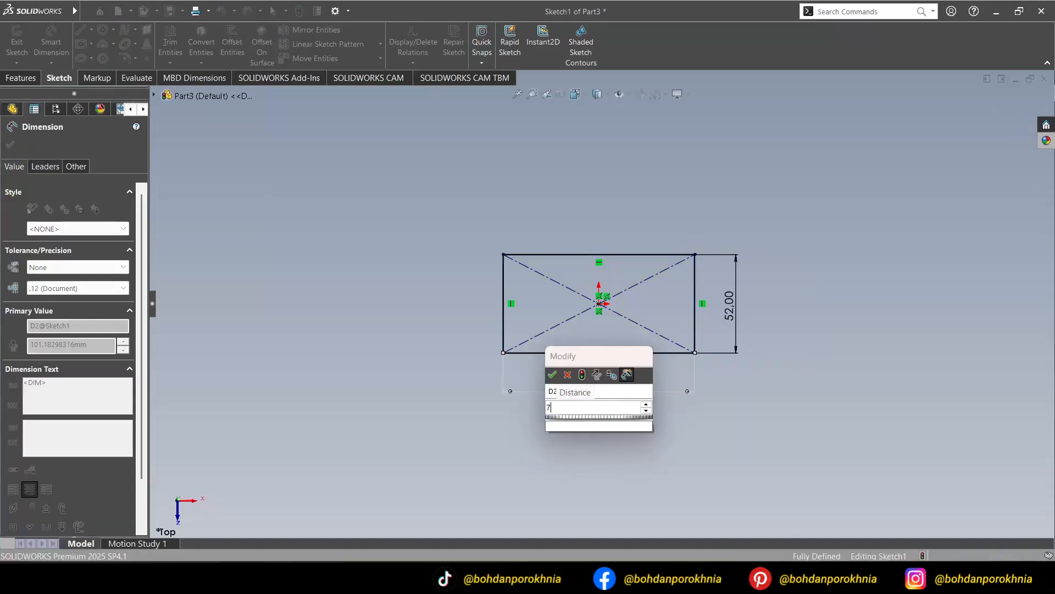
{"action": "key", "text": "Return"}
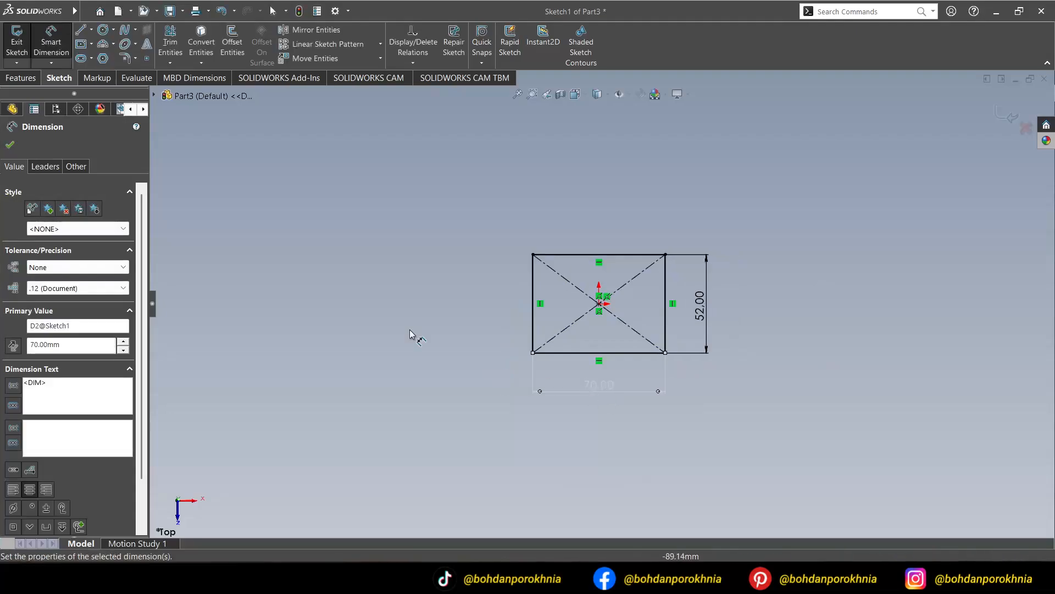
{"action": "left_click", "coordinate": [10, 145]}
Step: Extrude the rectangle as a boss with a Blind depth of 8 mm
{"action": "left_click", "coordinate": [22, 78]}
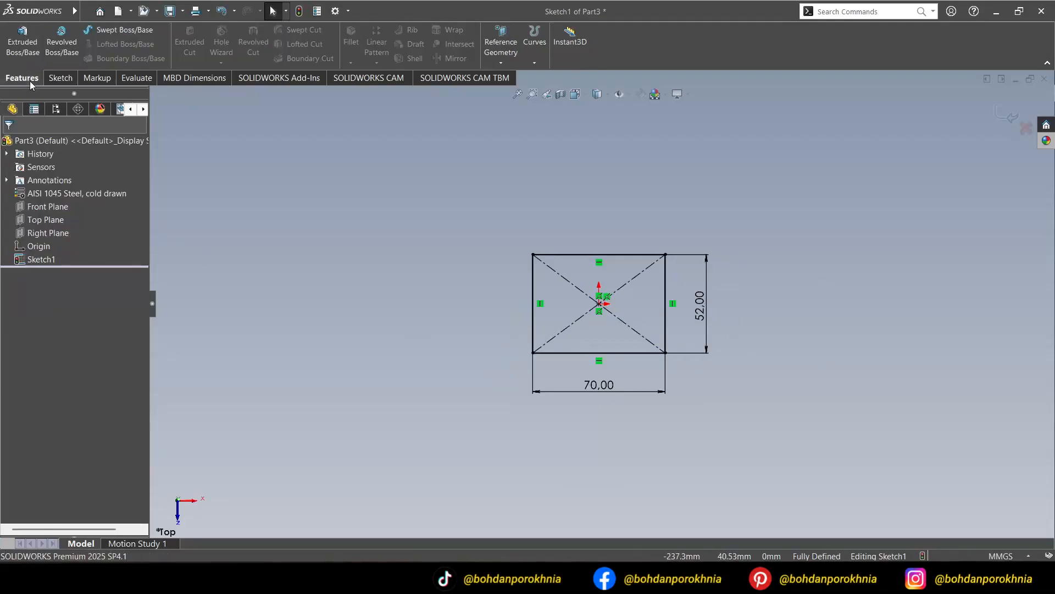
{"action": "left_click", "coordinate": [21, 48]}
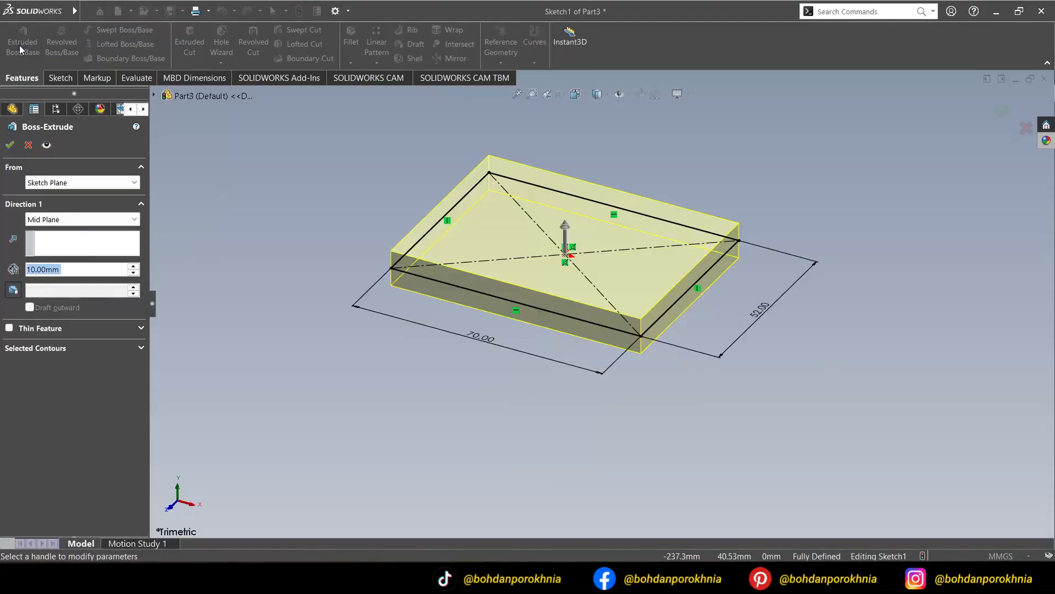
{"action": "left_click", "coordinate": [135, 220]}
{"action": "left_click", "coordinate": [127, 230]}
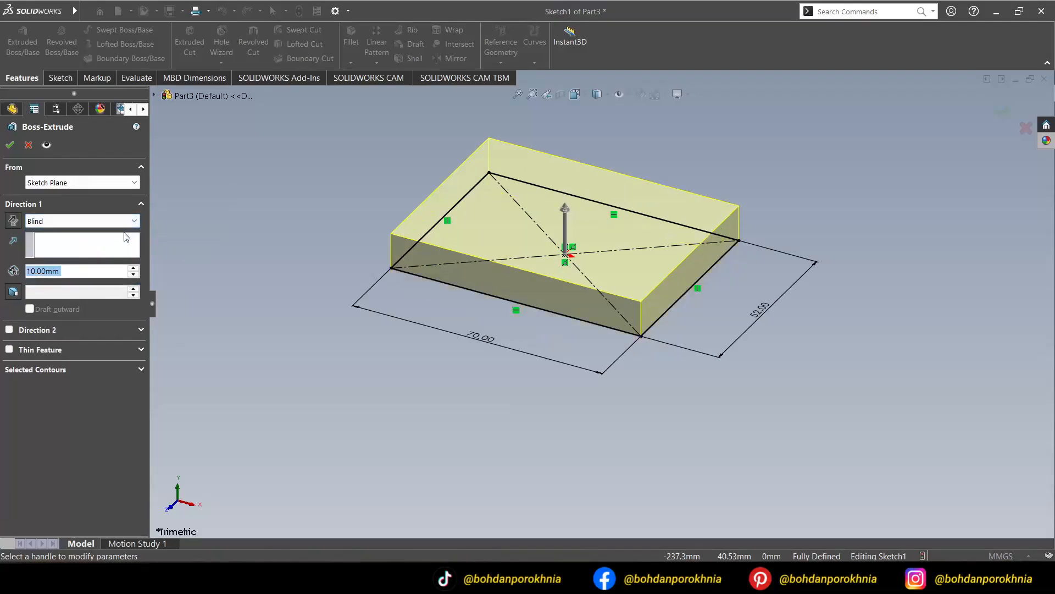
{"action": "type", "text": "8"}
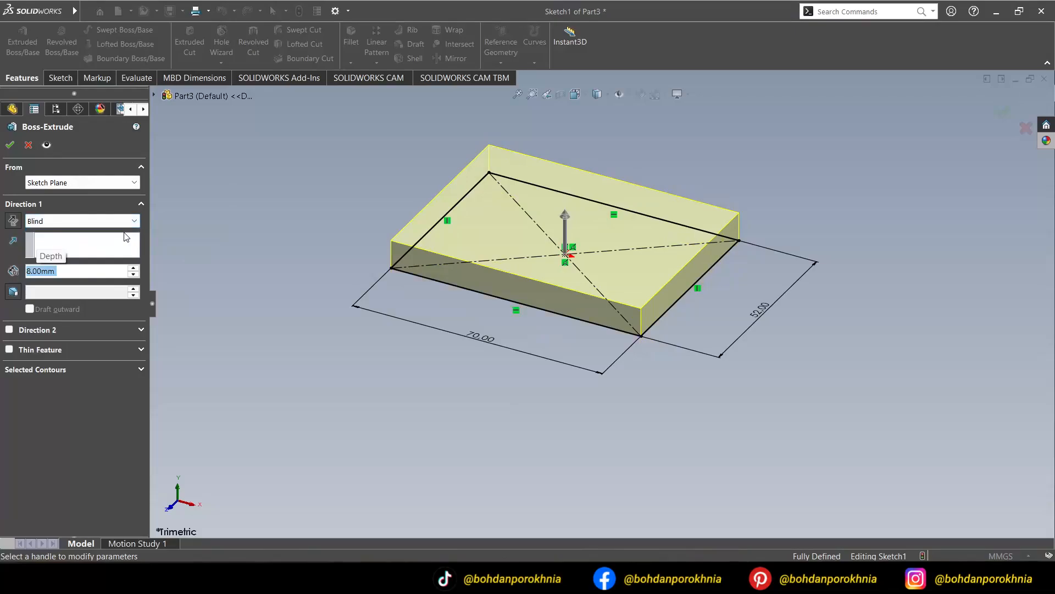
{"action": "left_click", "coordinate": [10, 145]}
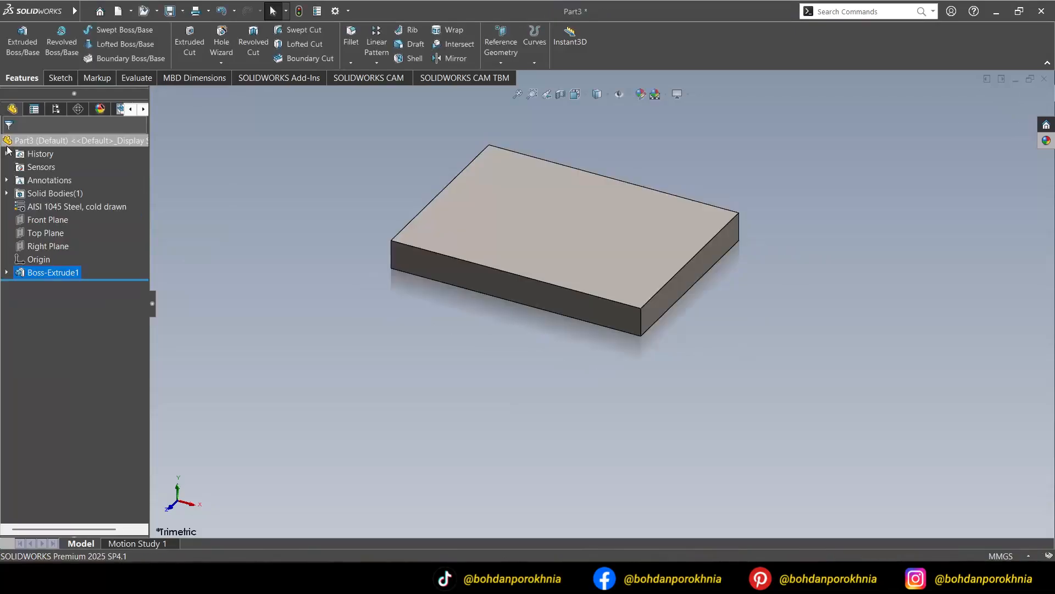
Step: Start a sketch on the plate's top face and draw a horizontal, infinite-length construction centerline through the origin
{"action": "left_click", "coordinate": [524, 227]}
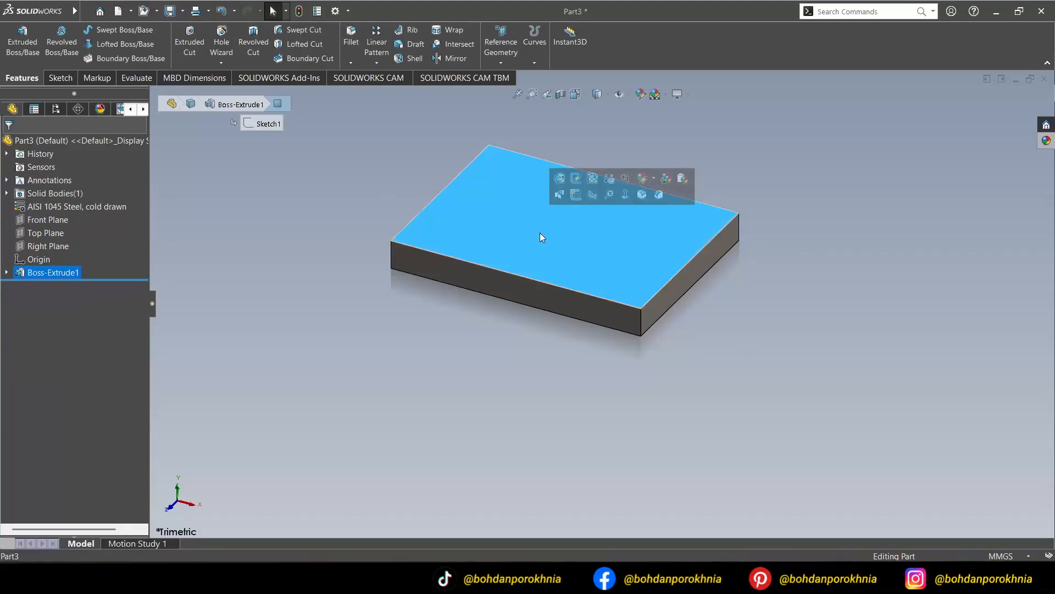
{"action": "left_click", "coordinate": [574, 194]}
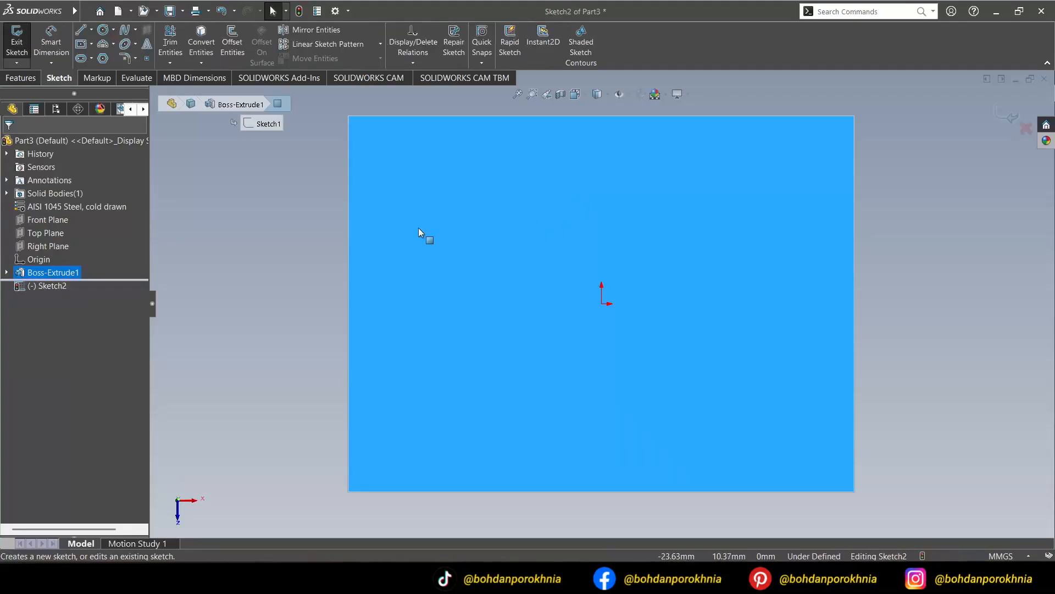
{"action": "left_click", "coordinate": [92, 32]}
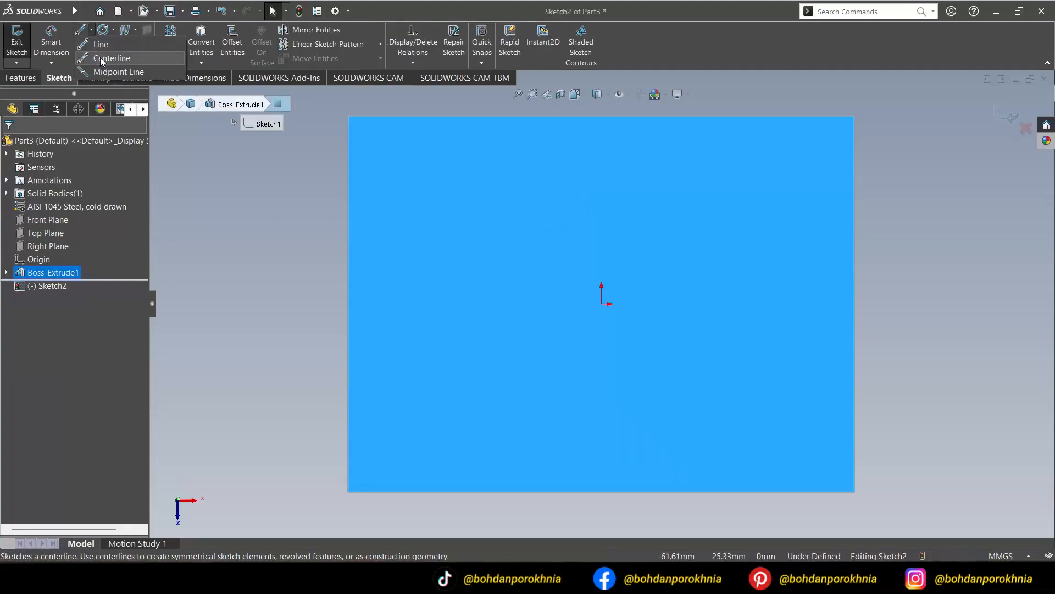
{"action": "left_click", "coordinate": [100, 57]}
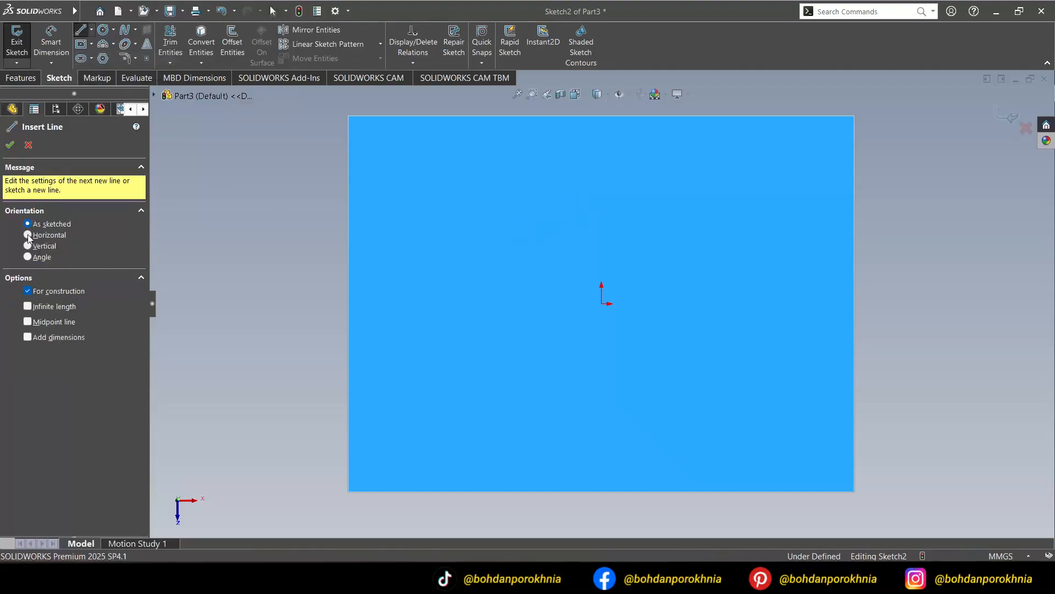
{"action": "left_click", "coordinate": [28, 235]}
{"action": "left_click", "coordinate": [27, 306]}
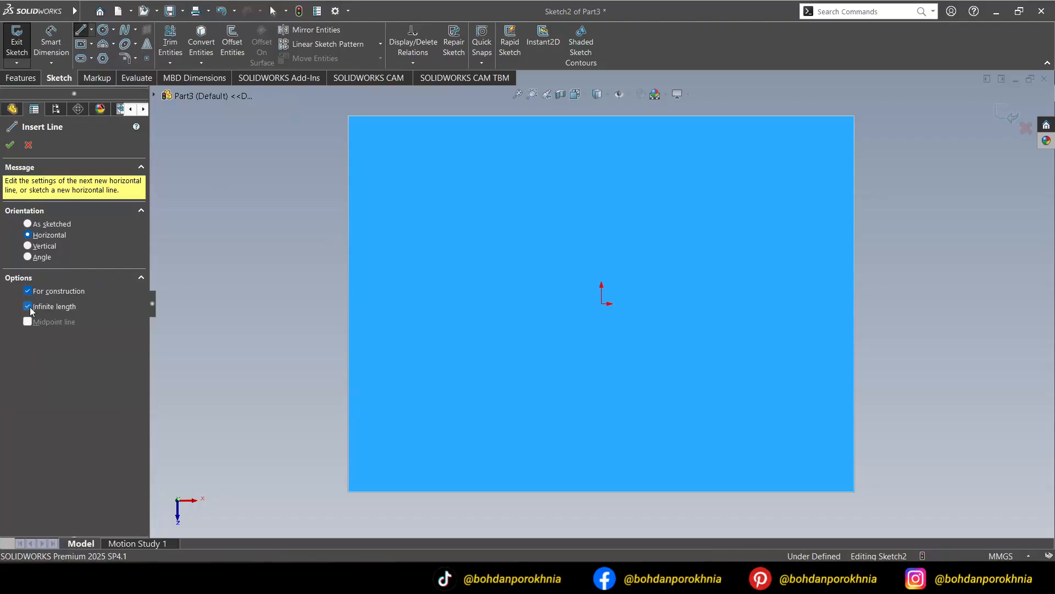
{"action": "left_click", "coordinate": [602, 304]}
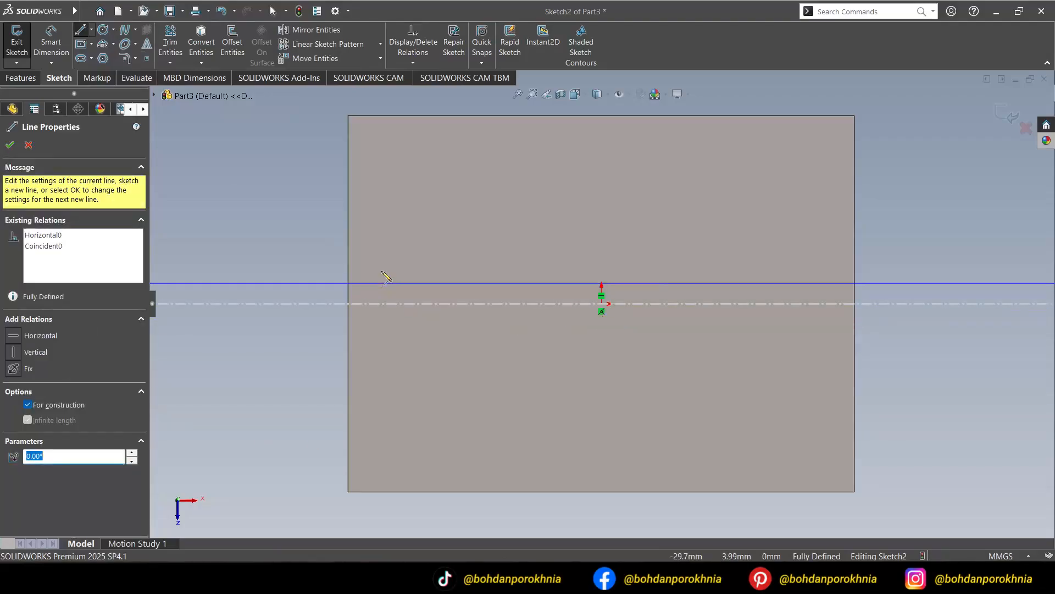
{"action": "left_click", "coordinate": [7, 146]}
{"action": "left_click", "coordinate": [10, 144]}
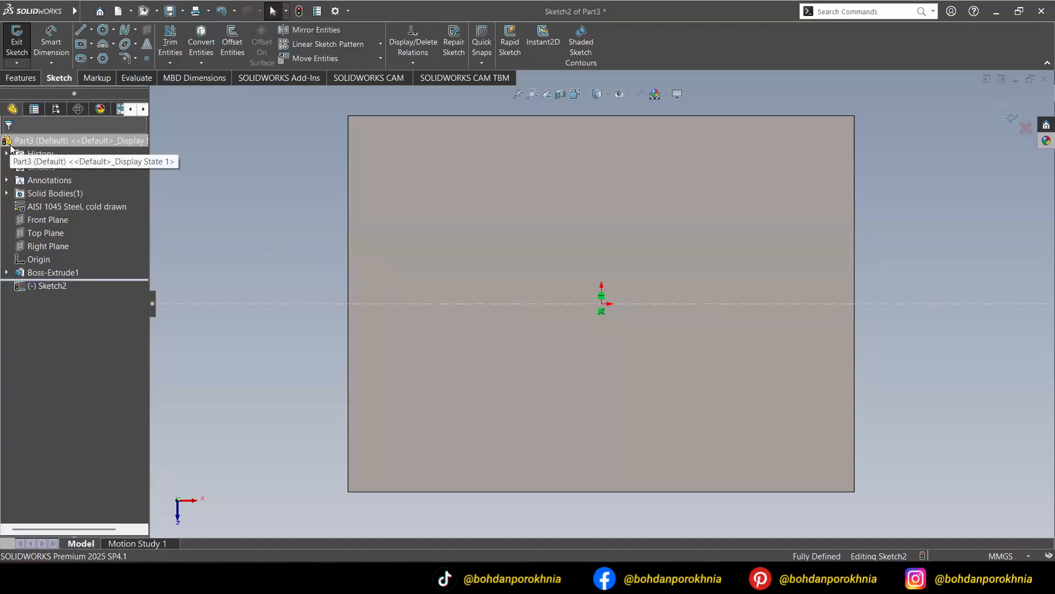
Step: Place two sketch points on the centerline, about 20 mm and 21 mm to either side of the origin
{"action": "left_click", "coordinate": [148, 59]}
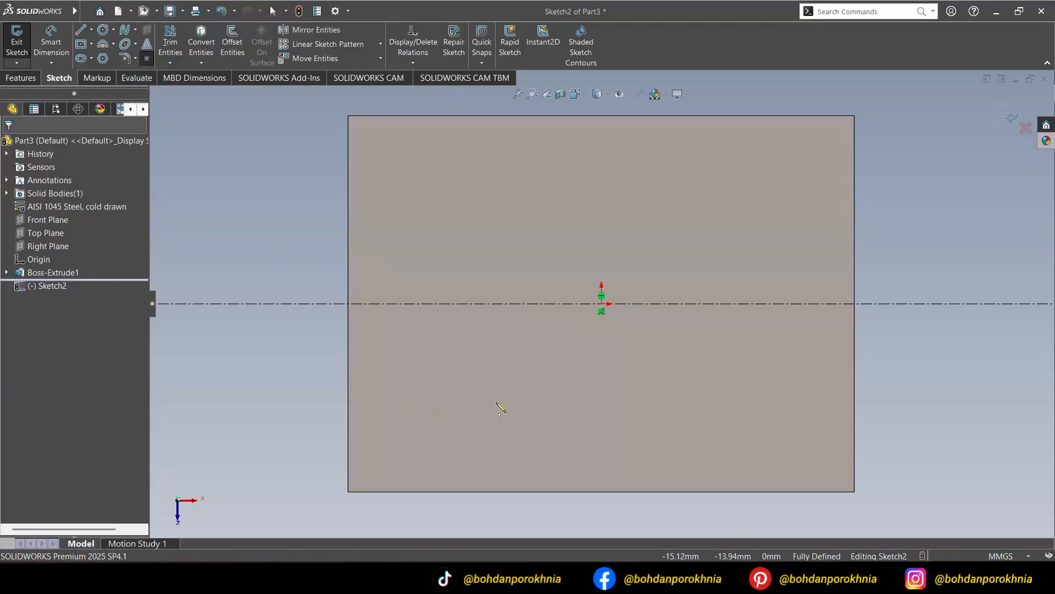
{"action": "left_click", "coordinate": [454, 304]}
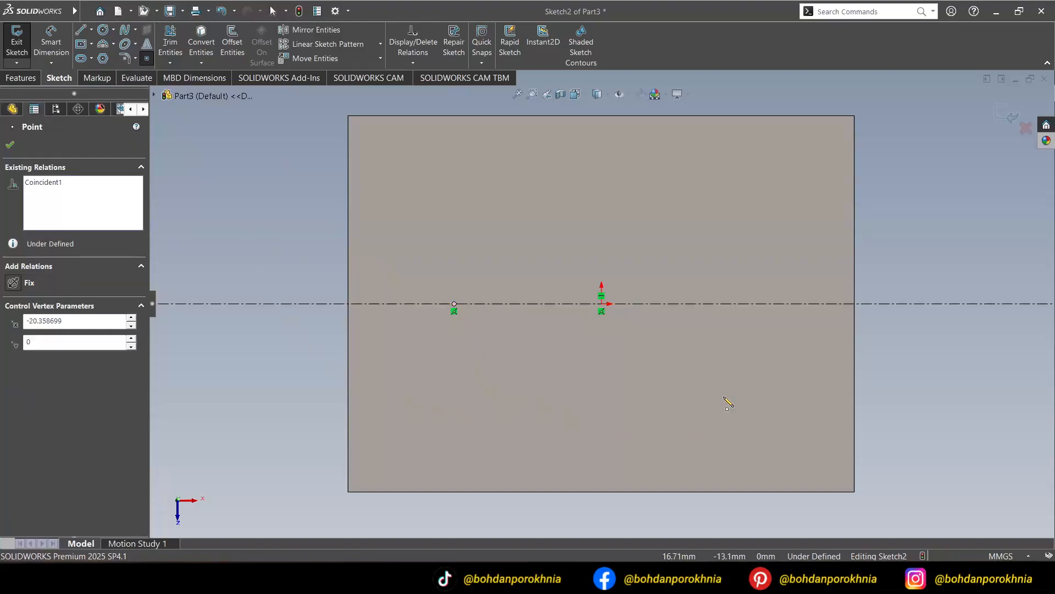
{"action": "left_click", "coordinate": [753, 304]}
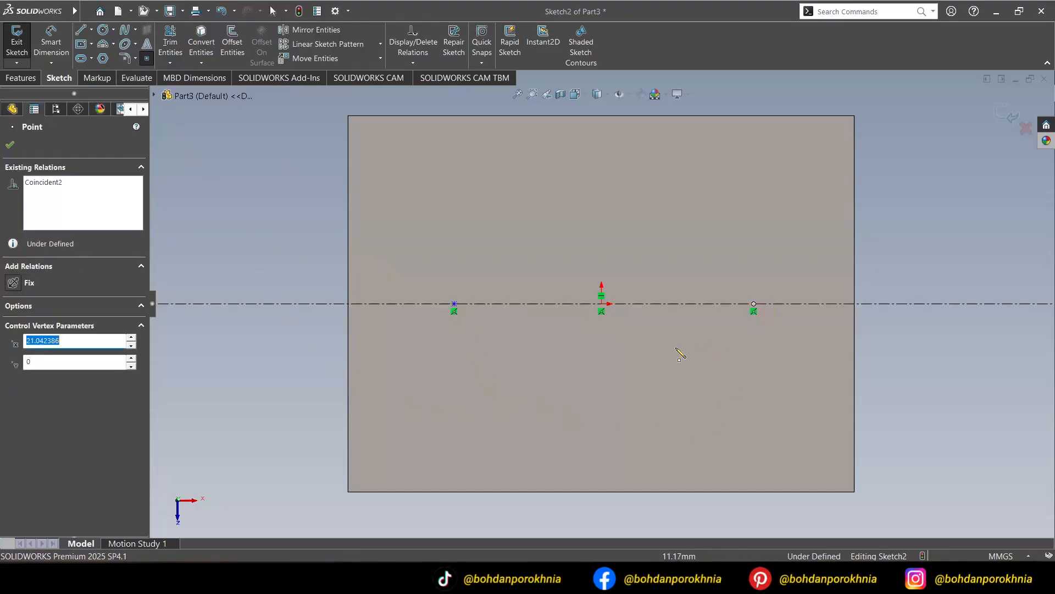
{"action": "key", "text": "Escape"}
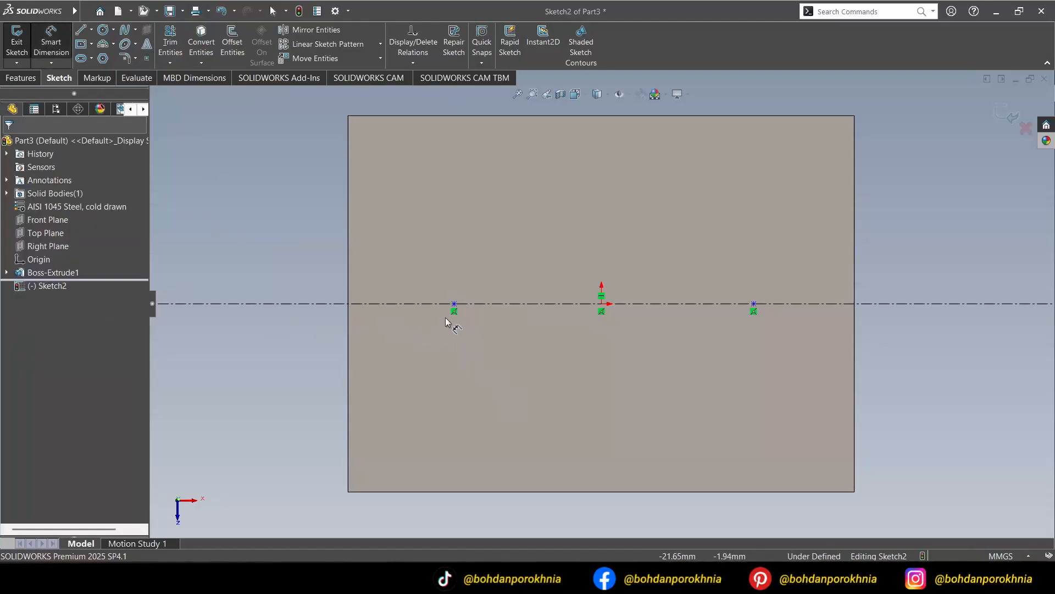
Step: Dimension the left sketch point 13 mm from the plate's left edge
{"action": "left_click", "coordinate": [454, 304]}
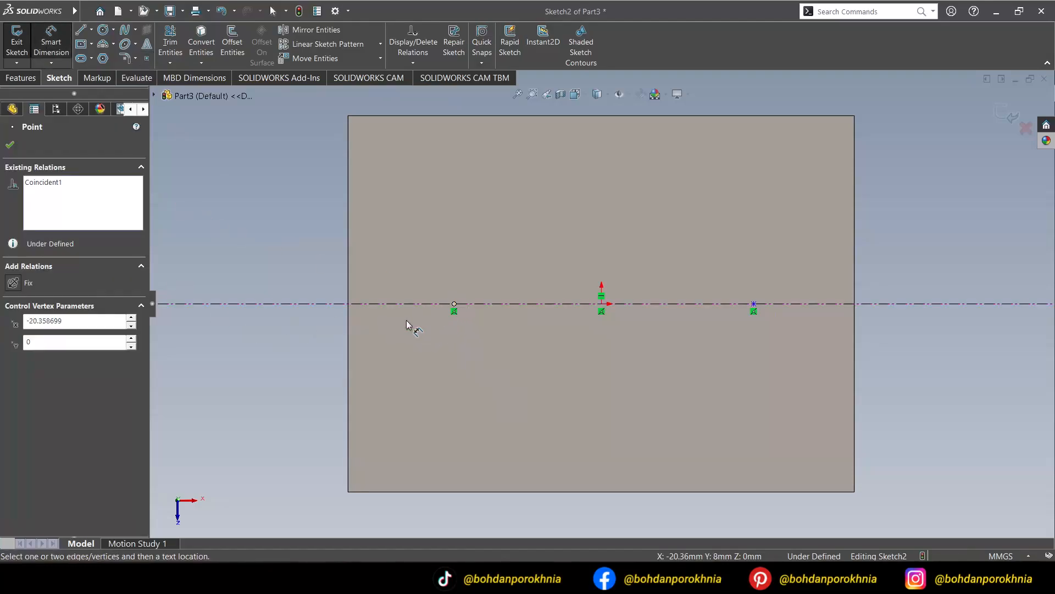
{"action": "left_click", "coordinate": [349, 328]}
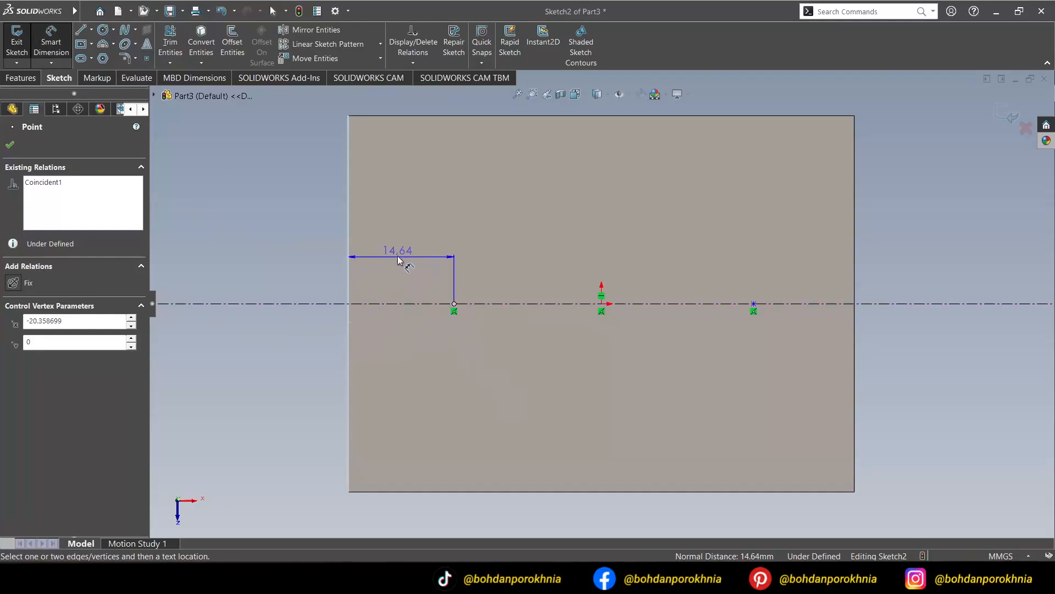
{"action": "left_click", "coordinate": [397, 258]}
{"action": "type", "text": "15"}
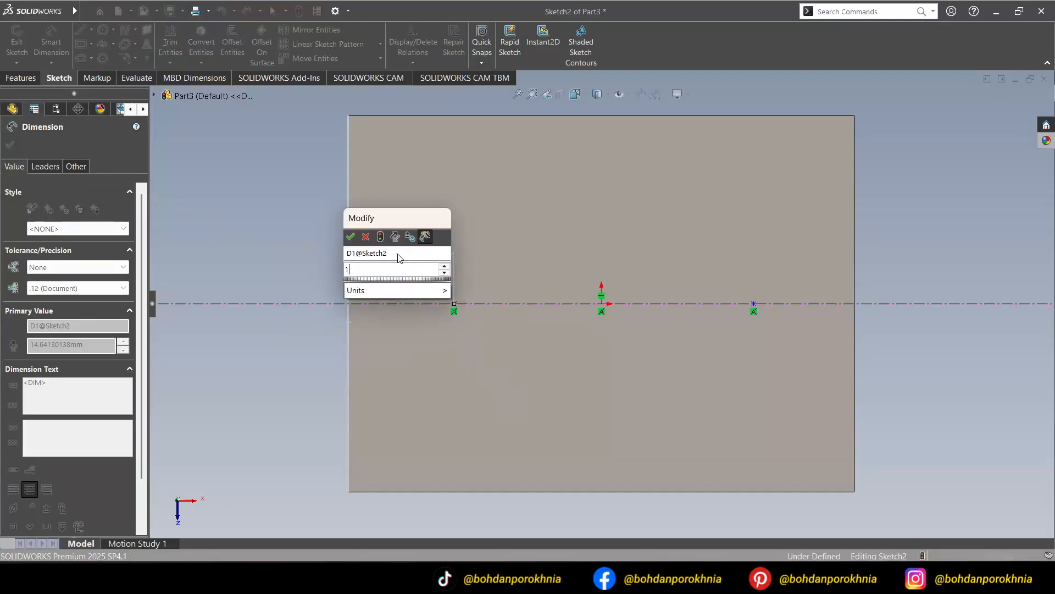
{"action": "key", "text": "Return"}
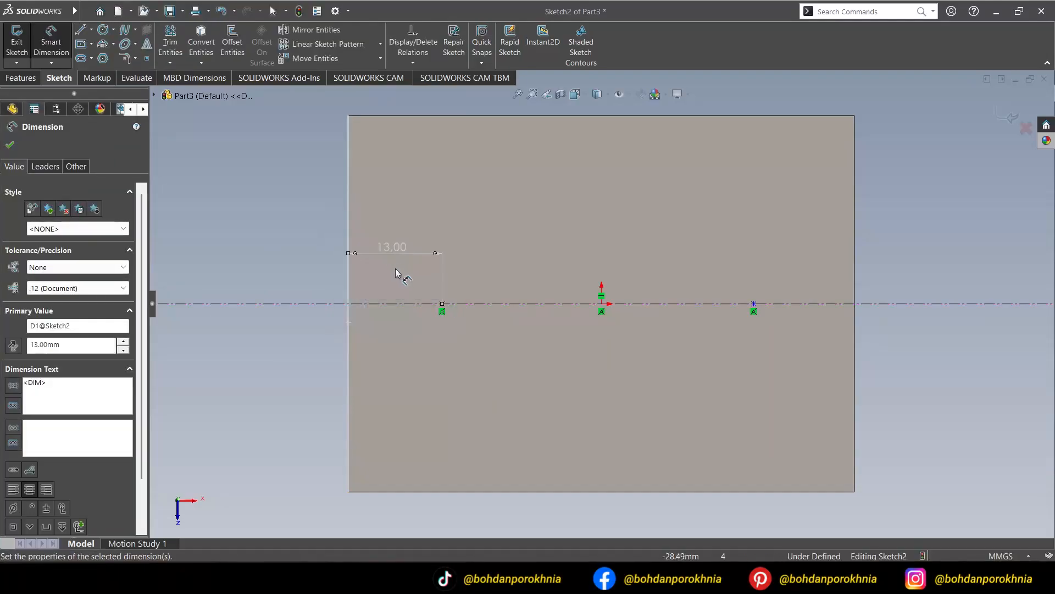
Step: Dimension the spacing between the two sketch points as 44 mm and exit the sketch
{"action": "left_click", "coordinate": [753, 304]}
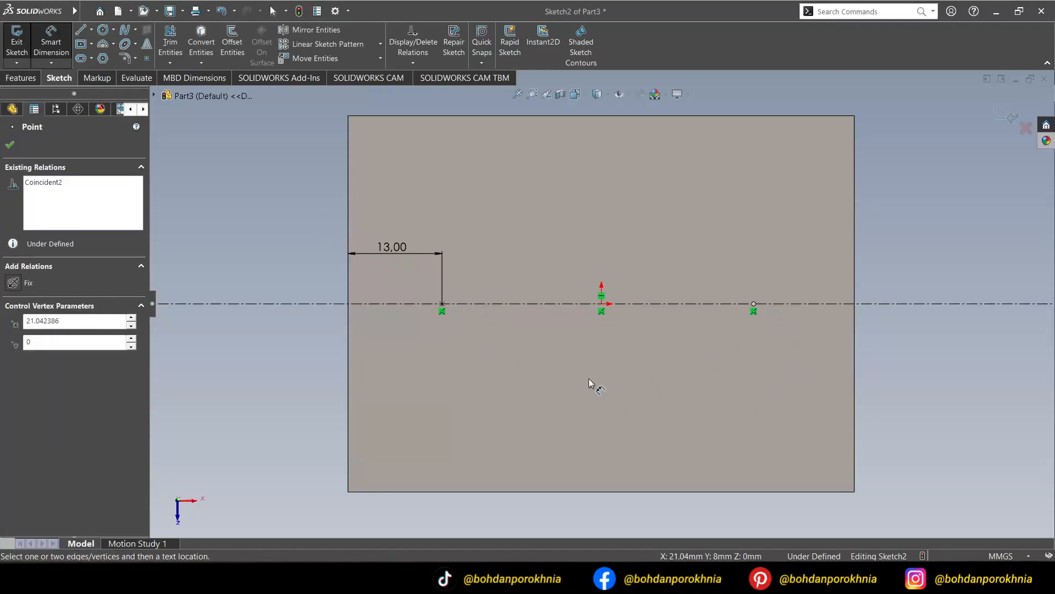
{"action": "left_click", "coordinate": [443, 304]}
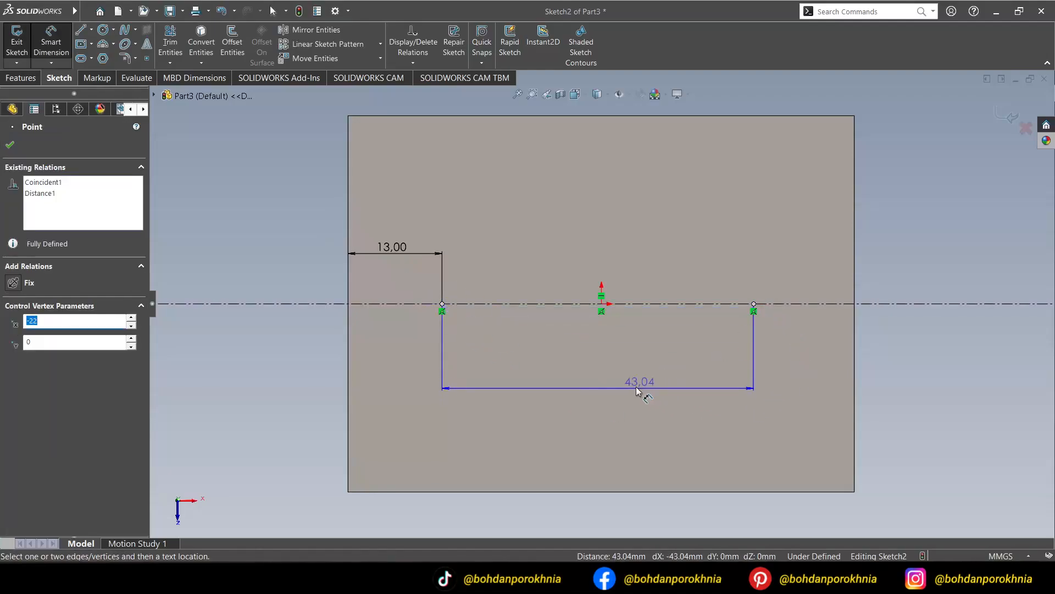
{"action": "left_click", "coordinate": [585, 383]}
{"action": "type", "text": "44"}
{"action": "key", "text": "Return"}
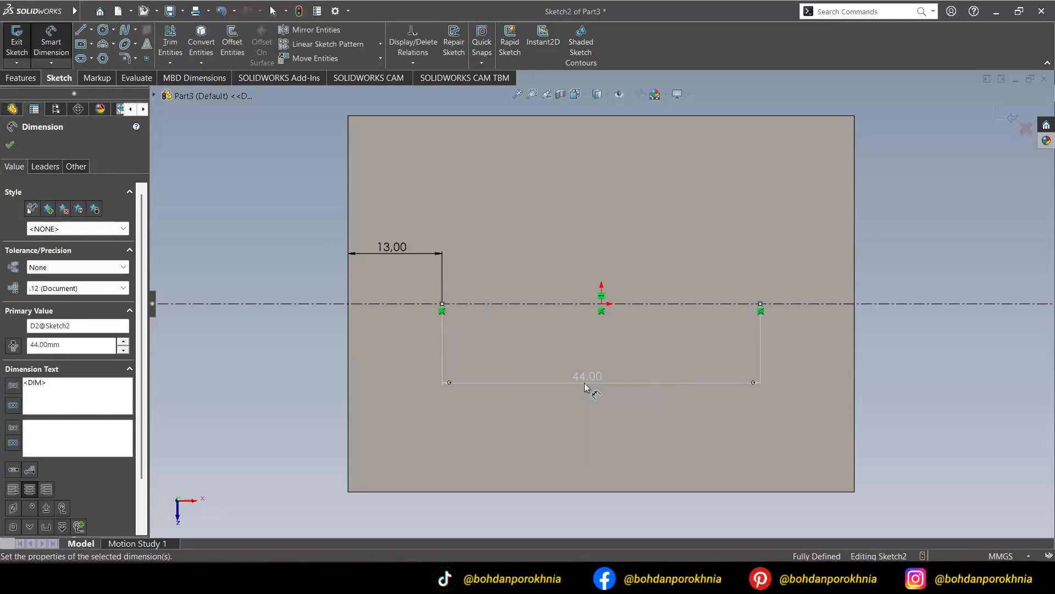
{"action": "left_click", "coordinate": [1000, 115]}
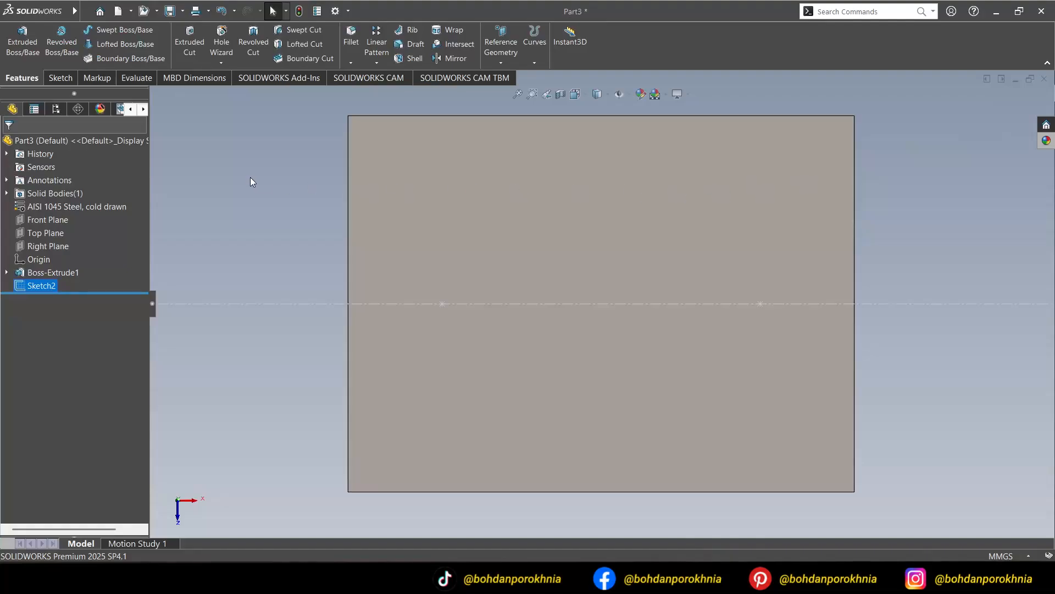
Step: Create M5 countersunk holes, ISO CTSK Flat ISO 7046-1 with Normal fit, at both sketch points using Hole Wizard
{"action": "left_click", "coordinate": [220, 39]}
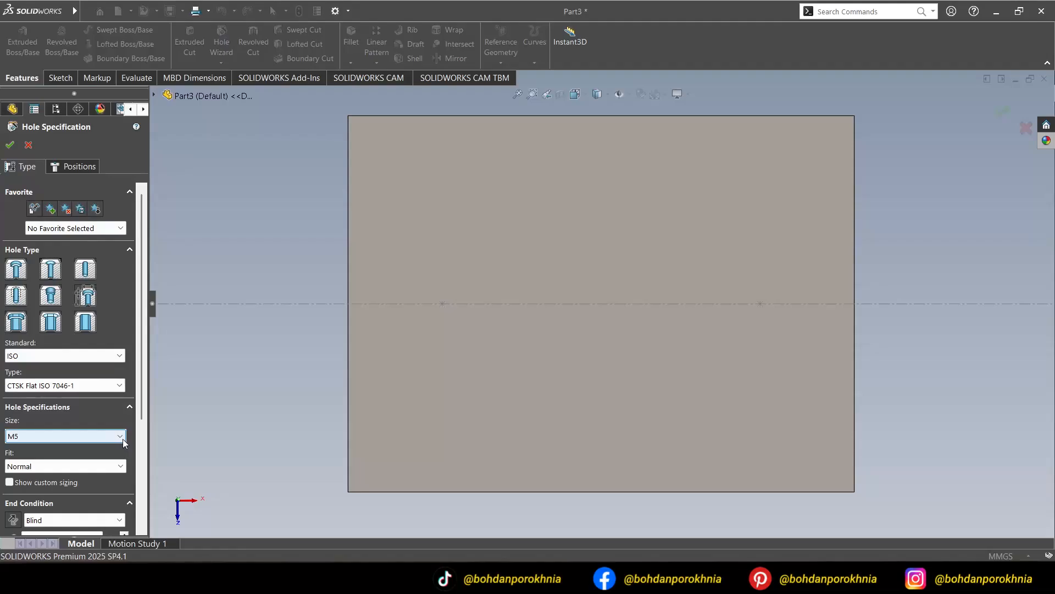
{"action": "left_click_drag", "start_coordinate": [139, 380], "coordinate": [147, 340]}
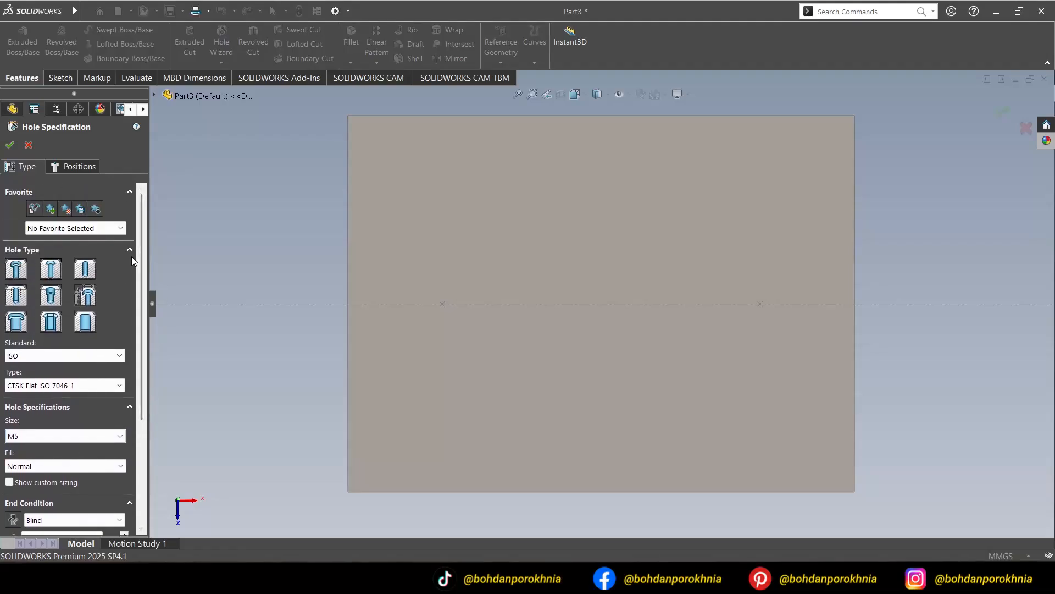
{"action": "left_click", "coordinate": [73, 163]}
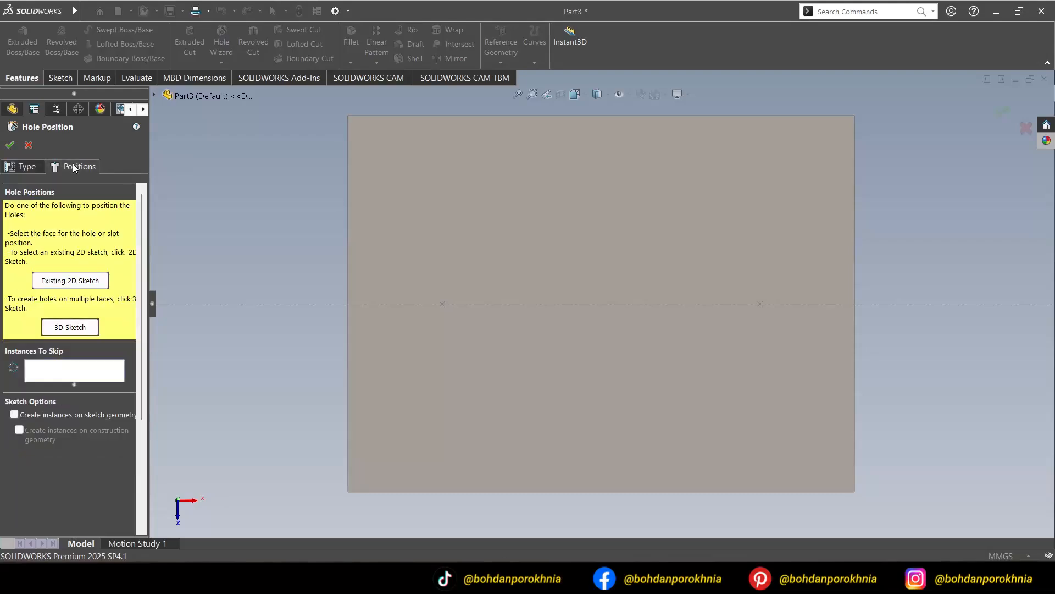
{"action": "left_click", "coordinate": [88, 378]}
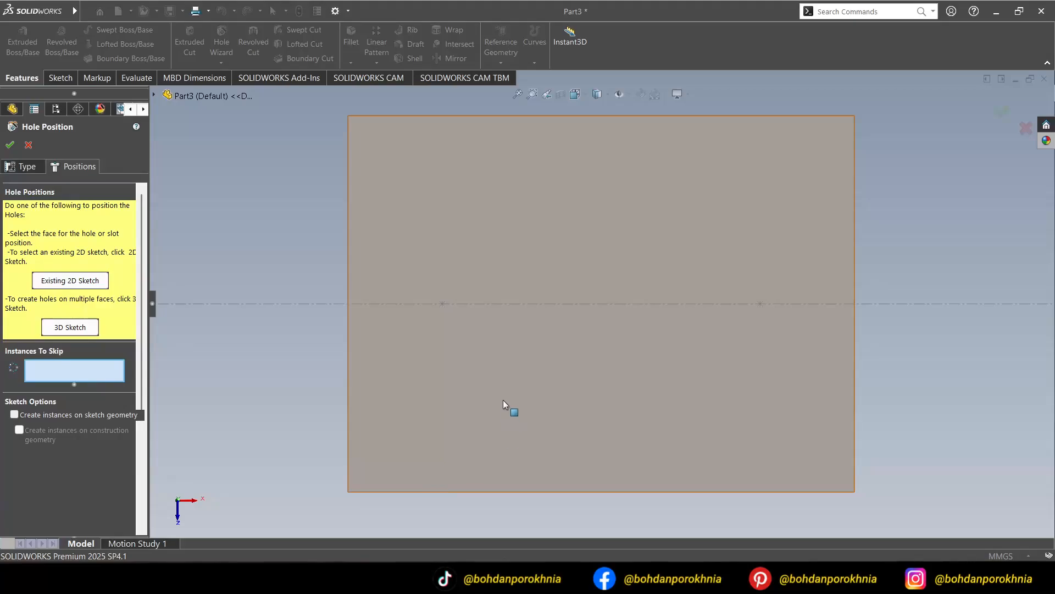
{"action": "left_click", "coordinate": [442, 306]}
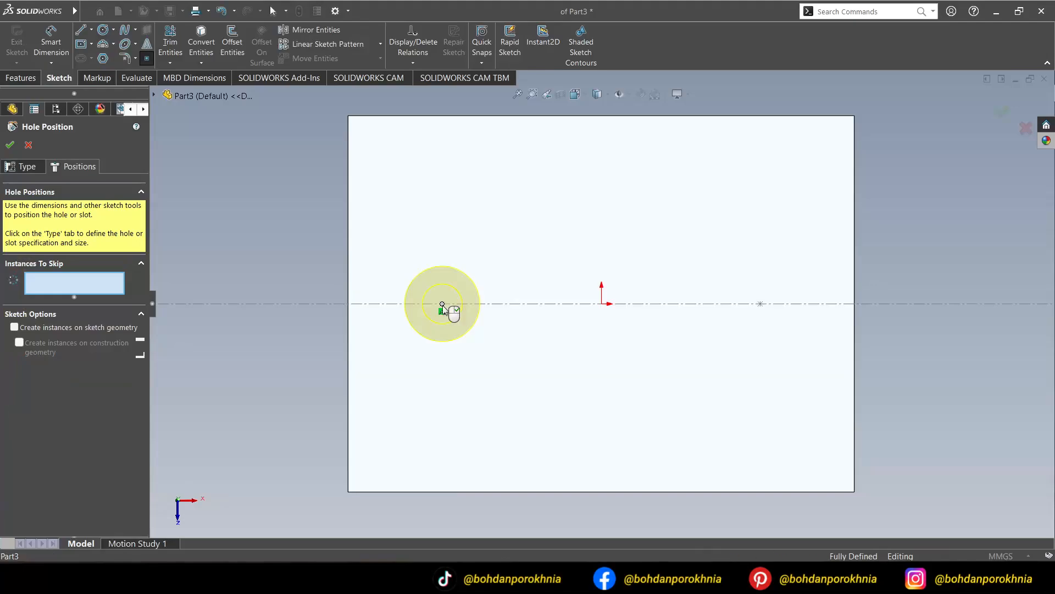
{"action": "left_click", "coordinate": [761, 303]}
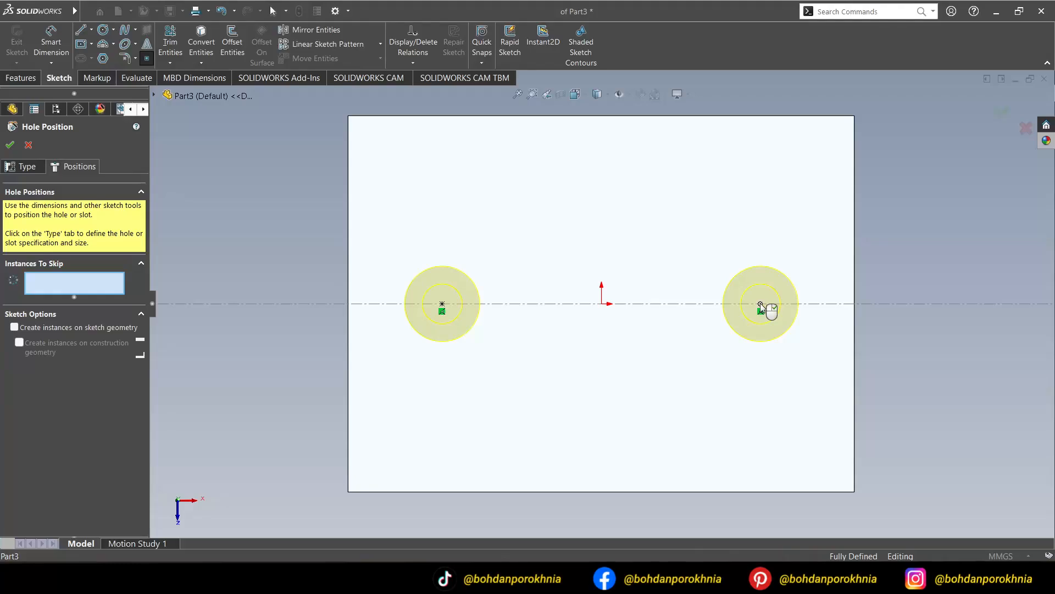
{"action": "left_click", "coordinate": [16, 148]}
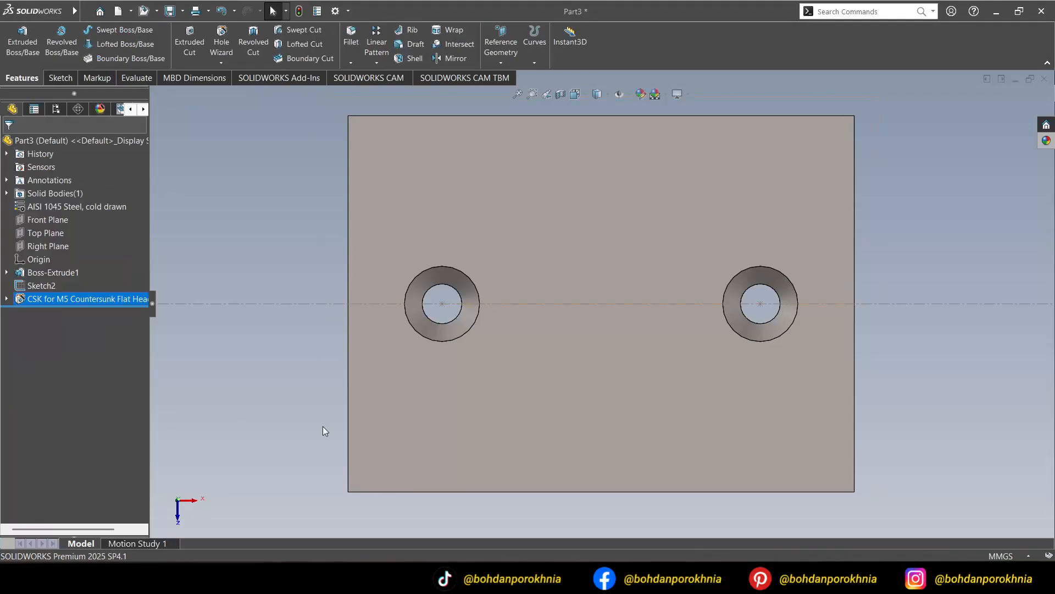
Step: Chamfer the plate's outer edges 1 mm at 45 degrees by selecting its four side faces
{"action": "middle_click_drag", "start_coordinate": [476, 492], "coordinate": [539, 473]}
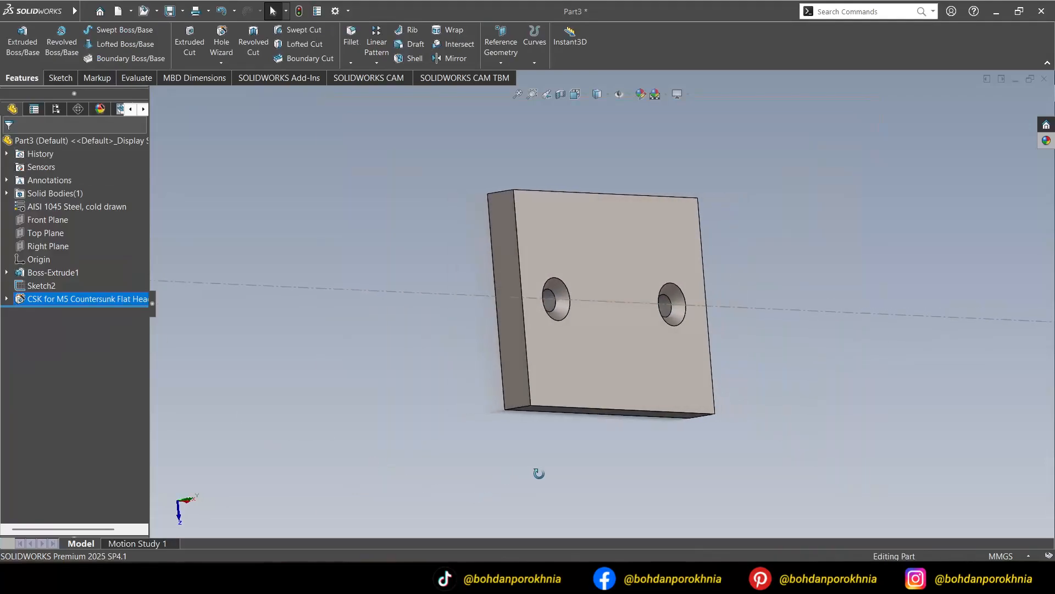
{"action": "left_click", "coordinate": [350, 63]}
{"action": "left_click", "coordinate": [361, 90]}
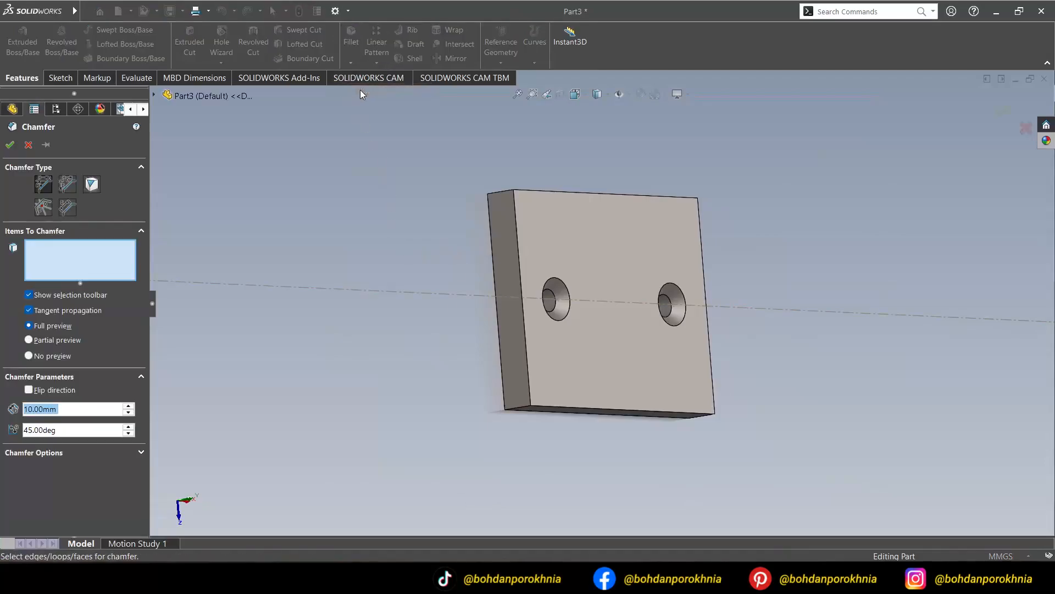
{"action": "type", "text": "1"}
{"action": "key", "text": "Return"}
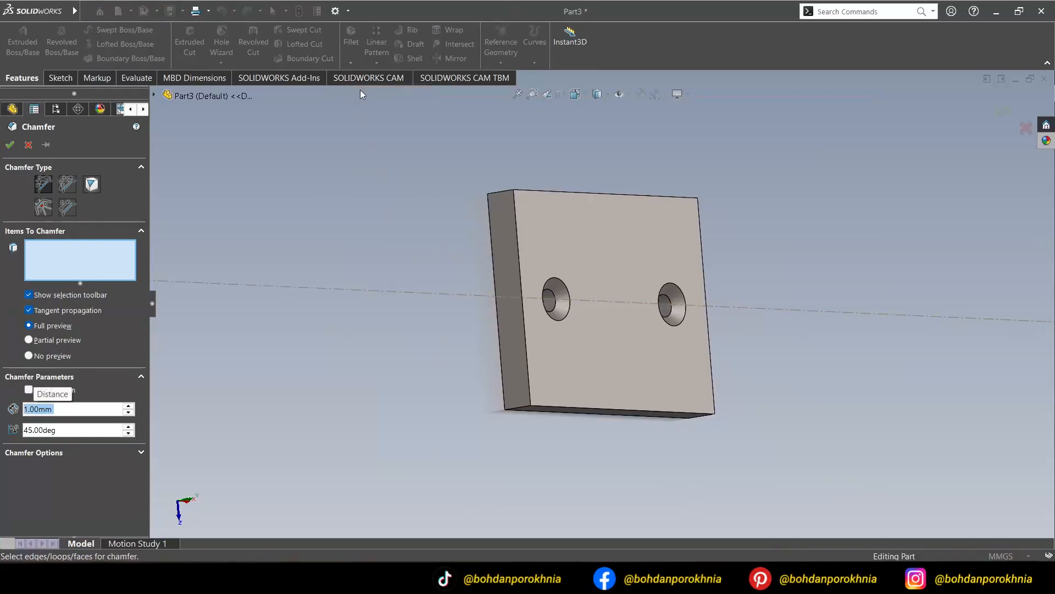
{"action": "left_click", "coordinate": [511, 364]}
{"action": "middle_click_drag", "start_coordinate": [546, 460], "coordinate": [562, 364]}
{"action": "left_click", "coordinate": [578, 367]}
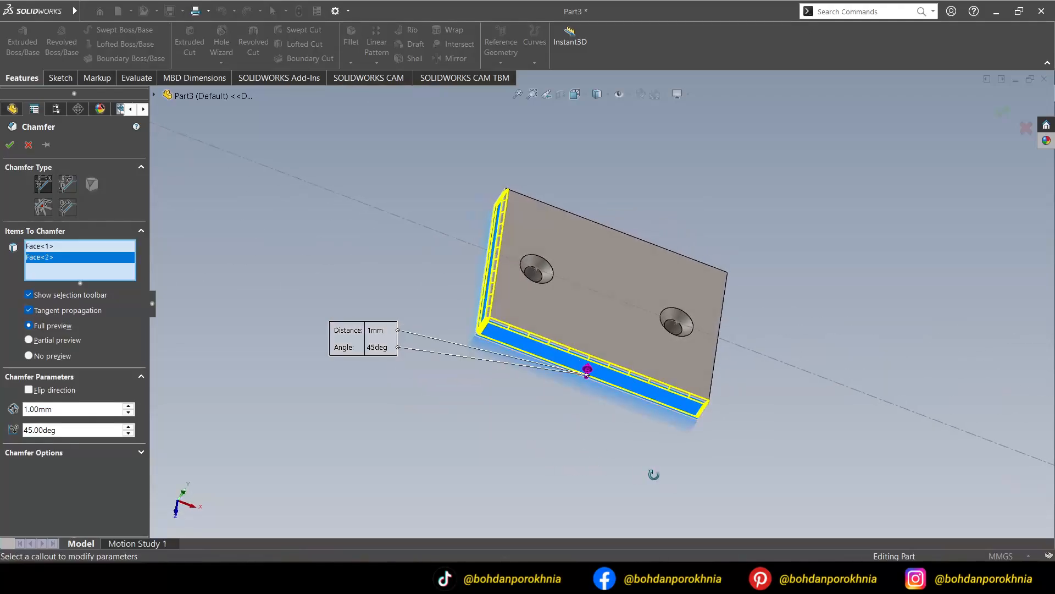
{"action": "middle_click_drag", "start_coordinate": [653, 472], "coordinate": [719, 418]}
{"action": "left_click", "coordinate": [725, 367]}
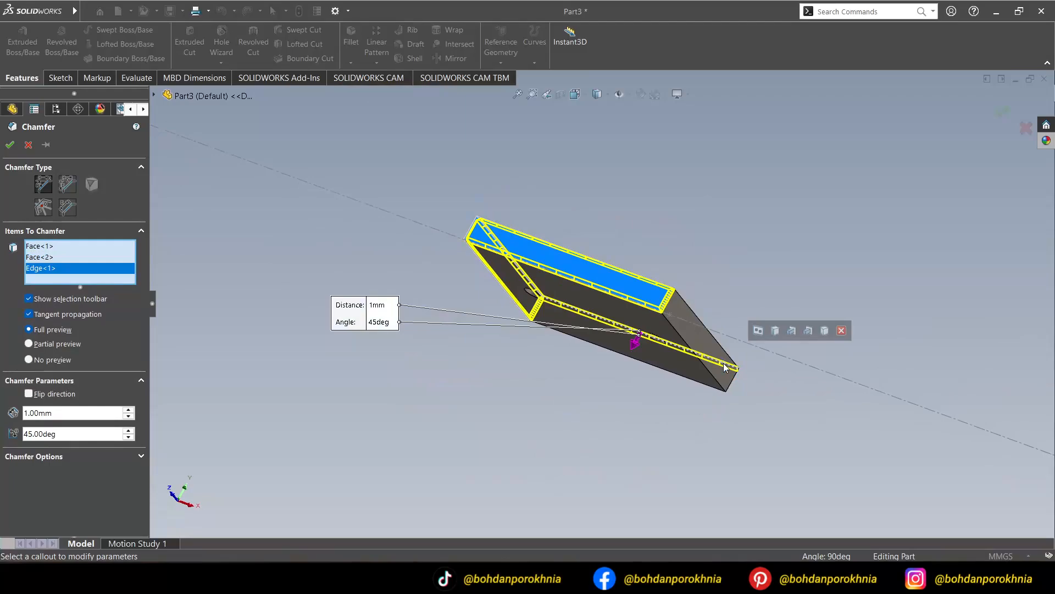
{"action": "left_click", "coordinate": [718, 368]}
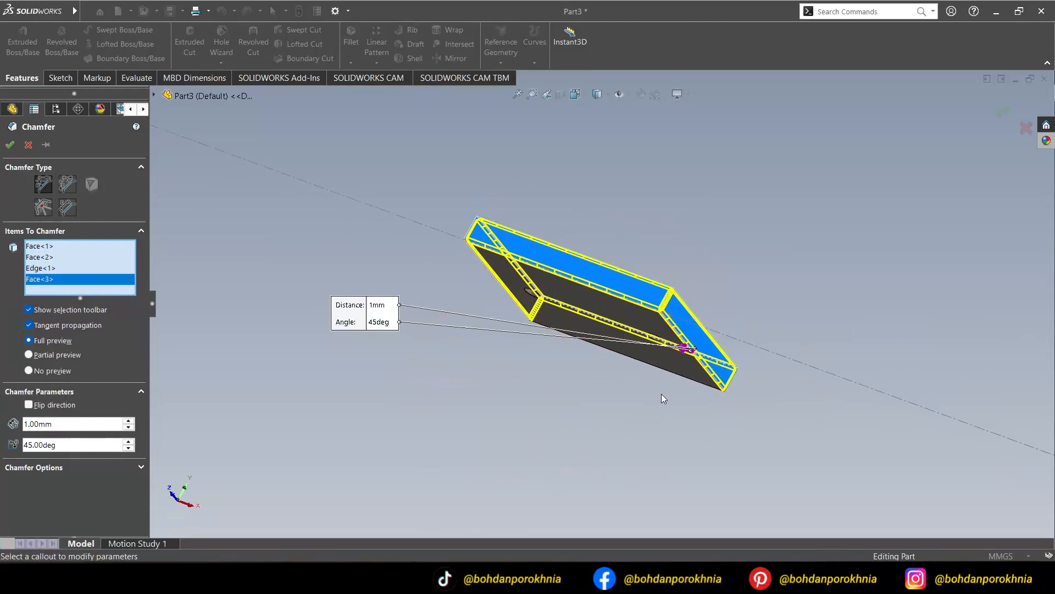
{"action": "left_click", "coordinate": [672, 379]}
{"action": "middle_click_drag", "start_coordinate": [795, 430], "coordinate": [661, 432]}
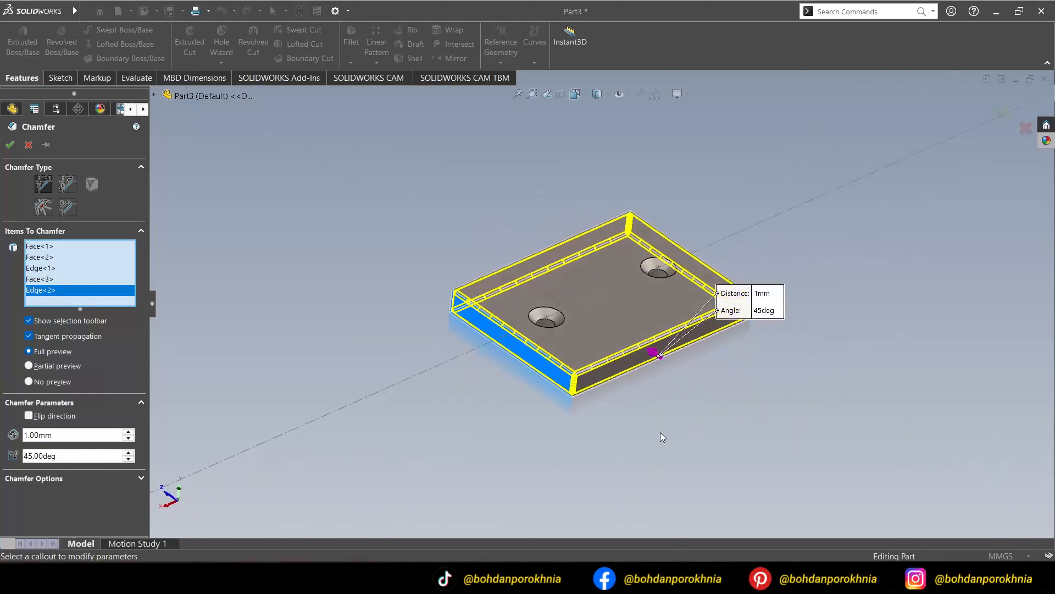
{"action": "left_click", "coordinate": [621, 366]}
{"action": "middle_click_drag", "start_coordinate": [823, 396], "coordinate": [830, 357]}
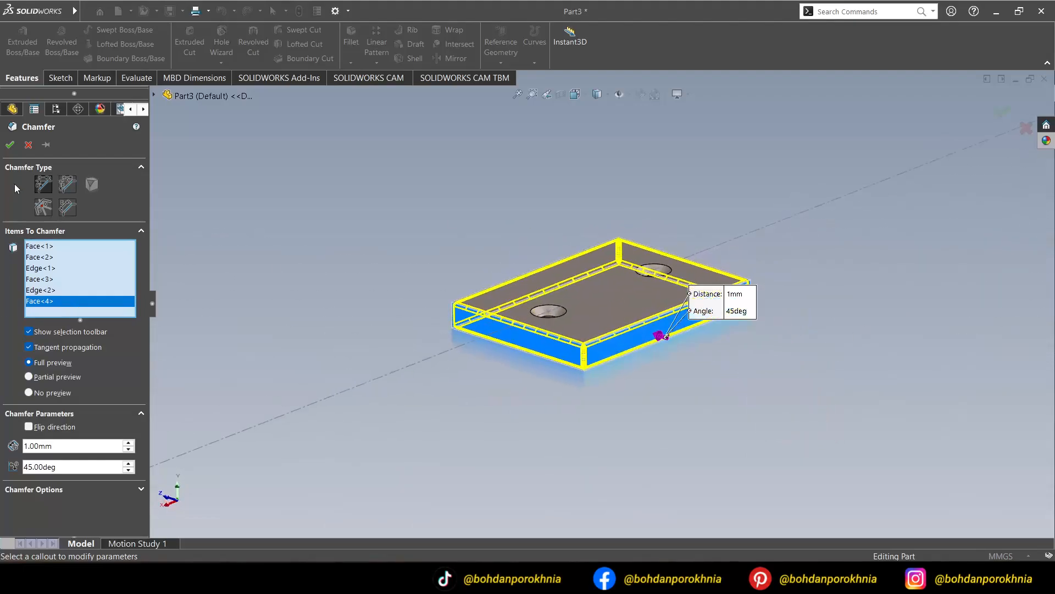
{"action": "left_click", "coordinate": [10, 148]}
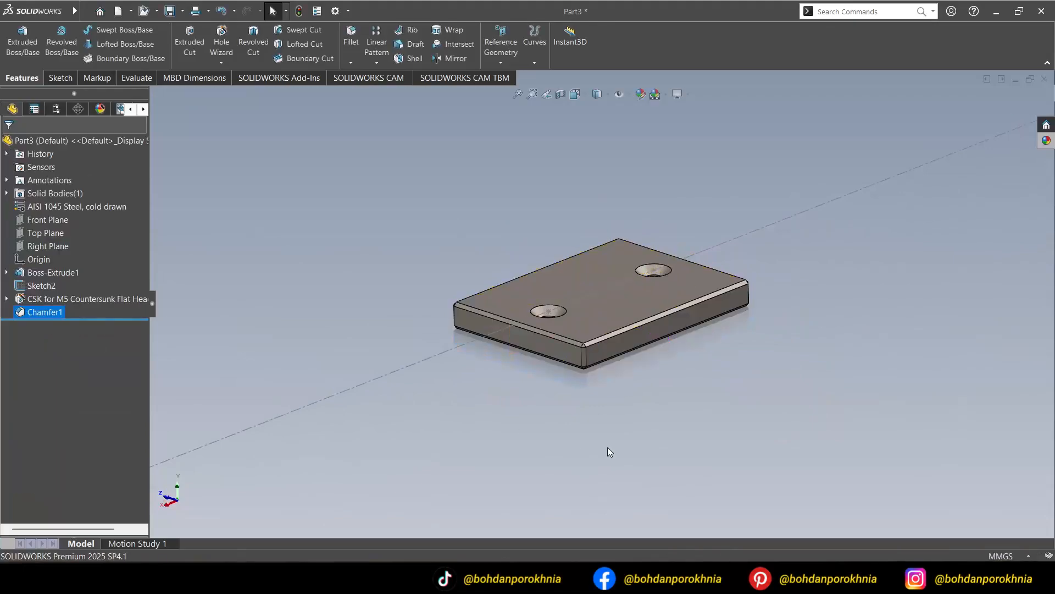
Step: Hide the sketch containing the hole-position points and centerline on the plate
{"action": "middle_click_drag", "start_coordinate": [745, 365], "coordinate": [770, 403]}
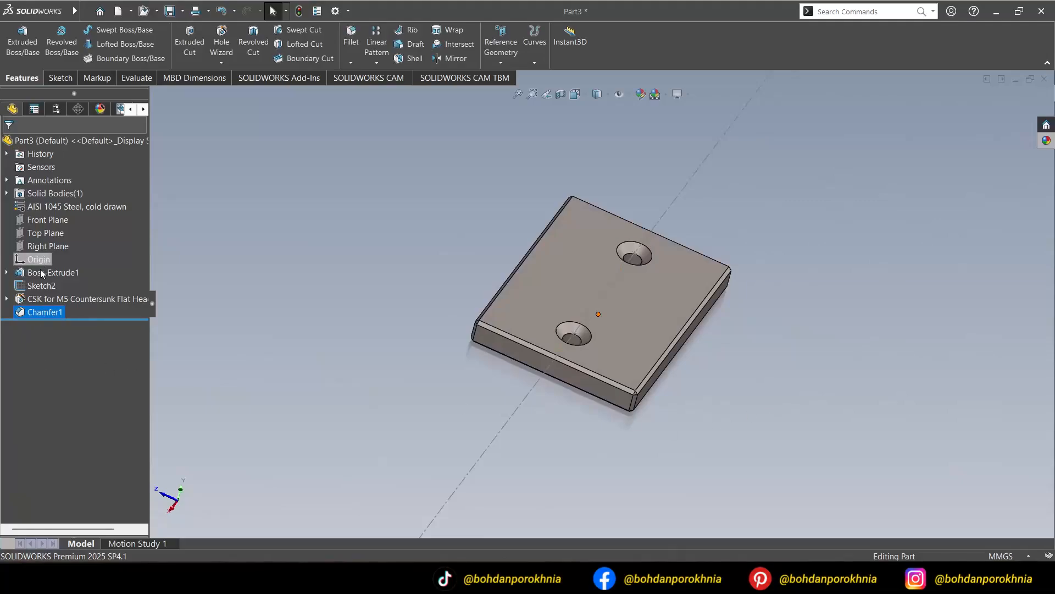
{"action": "left_click", "coordinate": [34, 286]}
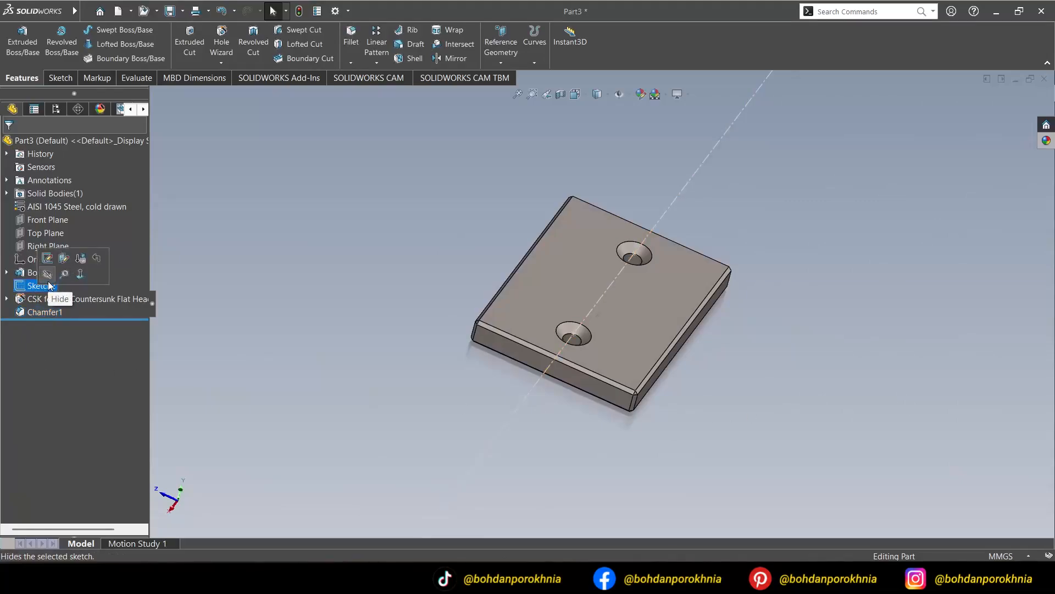
{"action": "left_click", "coordinate": [47, 274]}
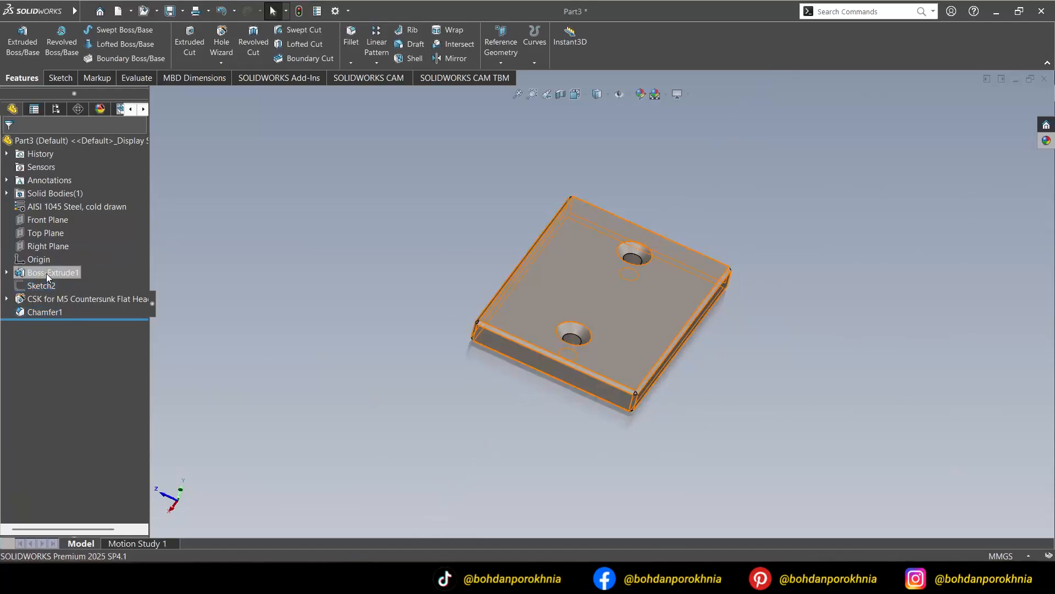
Step: Change the whole plate's matte steel appearance to the dark grey swatch from the standard colors
{"action": "mouse_move", "coordinate": [584, 454]}
{"action": "middle_mouse_down"}
{"action": "mouse_move", "coordinate": [580, 434]}
{"action": "mouse_move", "coordinate": [561, 429]}
{"action": "mouse_move", "coordinate": [403, 422]}
{"action": "mouse_move", "coordinate": [434, 438]}
{"action": "mouse_move", "coordinate": [582, 444]}
{"action": "mouse_move", "coordinate": [595, 453]}
{"action": "middle_mouse_up"}
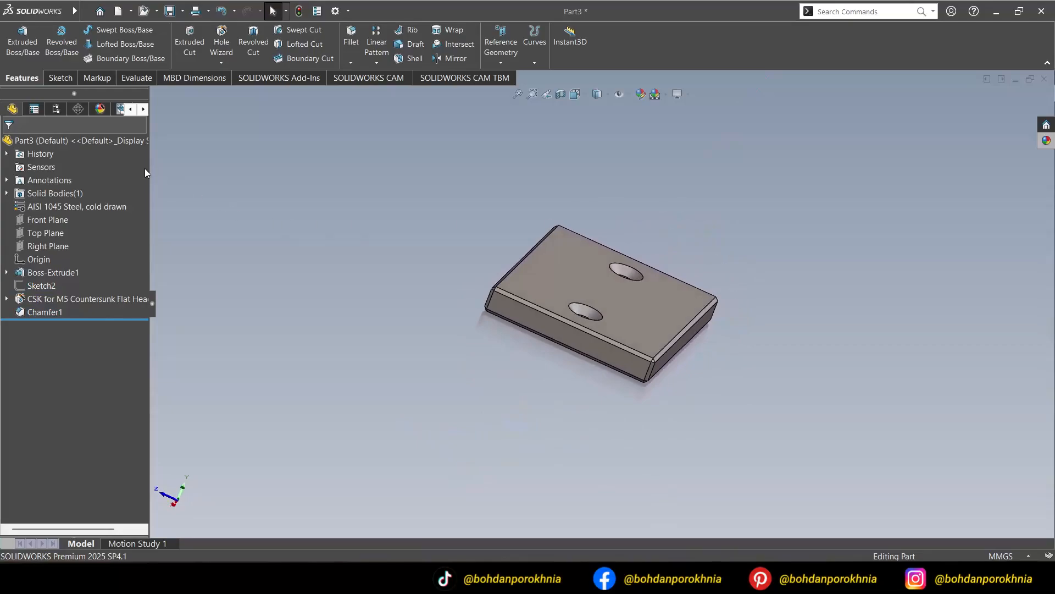
{"action": "left_click", "coordinate": [137, 142]}
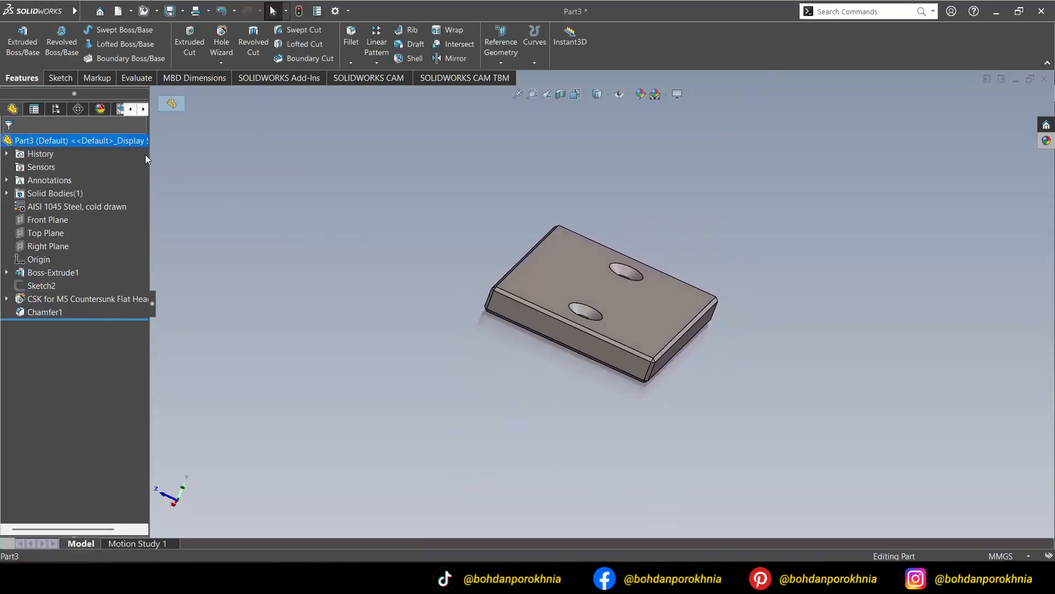
{"action": "left_click", "coordinate": [641, 95]}
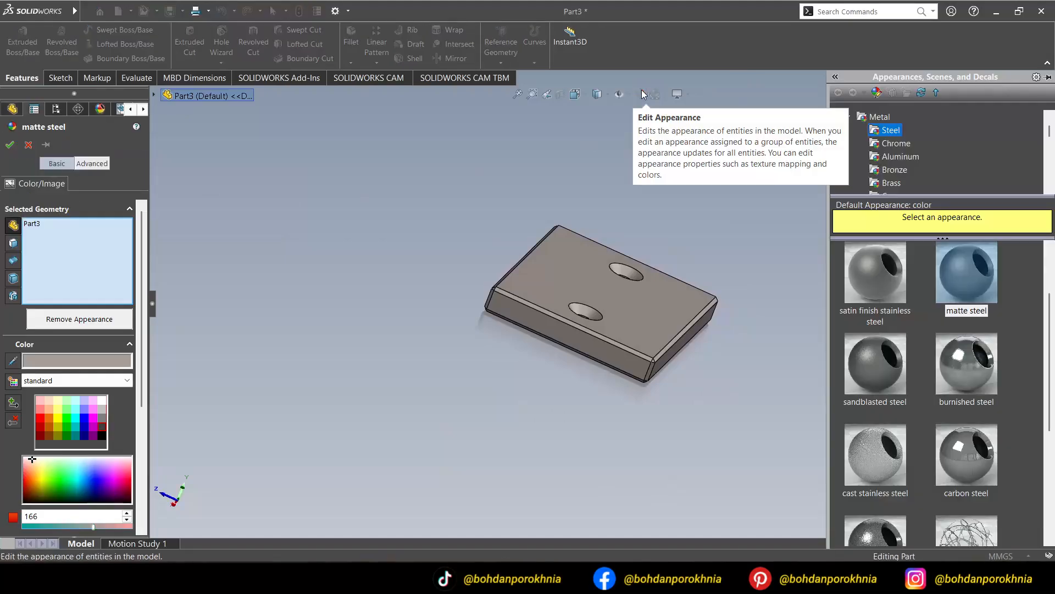
{"action": "scroll", "coordinate": [1031, 347], "scroll_direction": "up", "scroll_amount": 1}
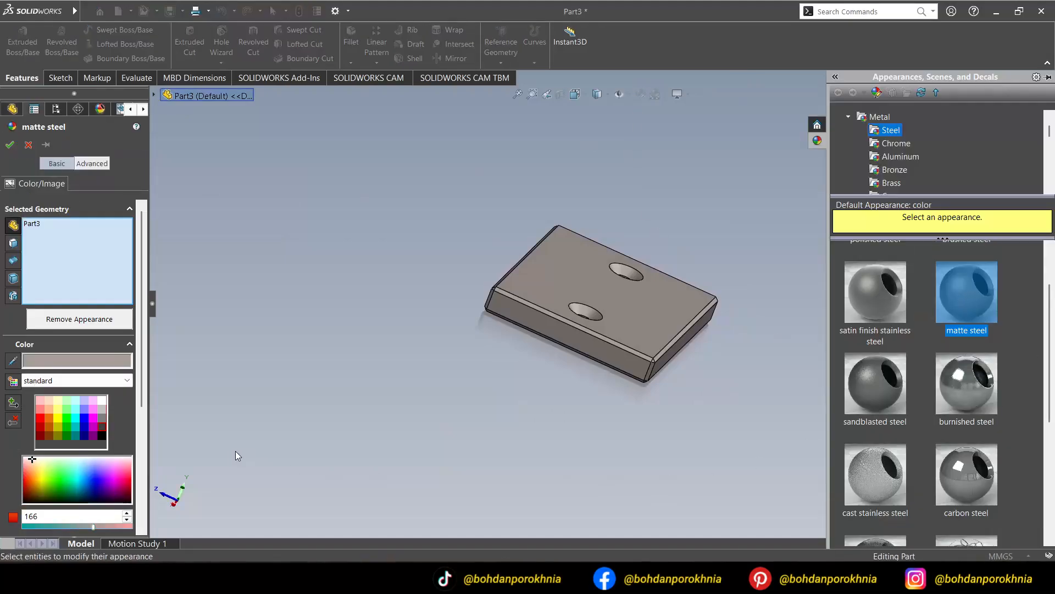
{"action": "left_click", "coordinate": [101, 428]}
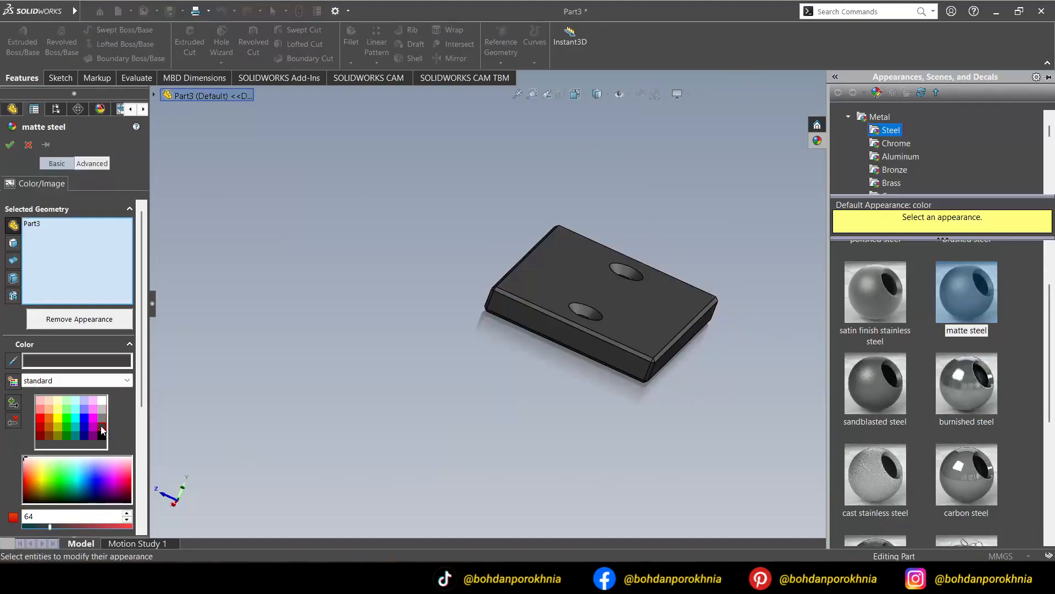
{"action": "left_click", "coordinate": [10, 144]}
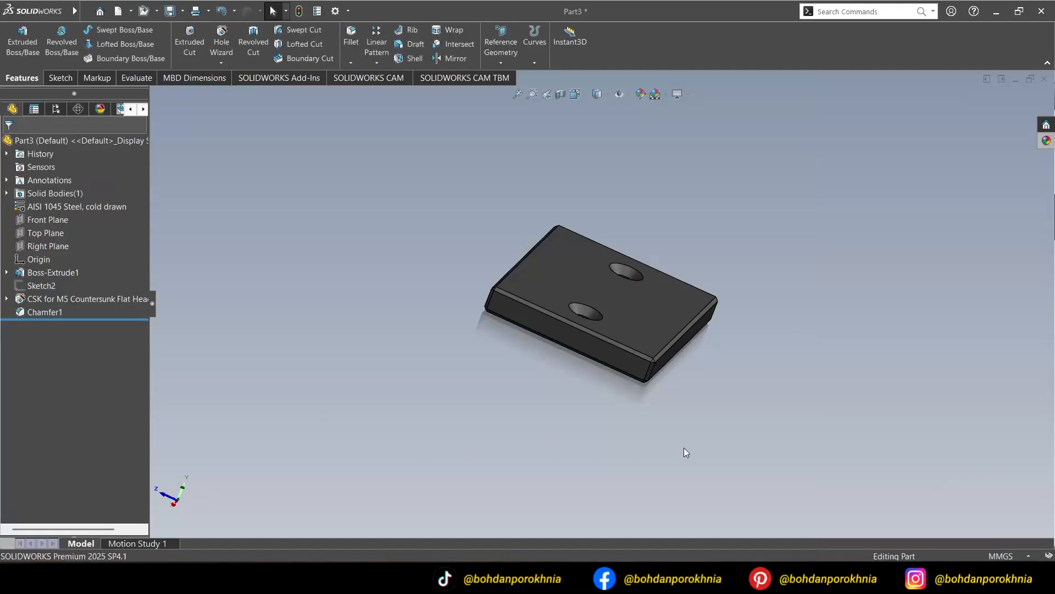